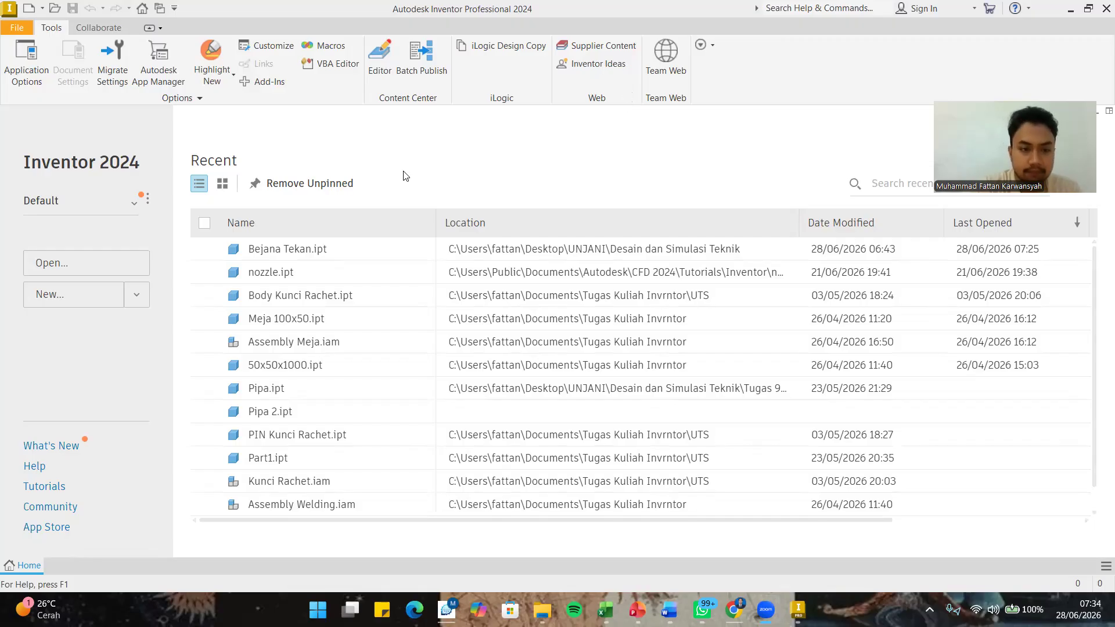
Open the recent part file Bejana Tekan.ipt and bring the whole vessel into view.
{"action": "double_click", "coordinate": [311, 249]}
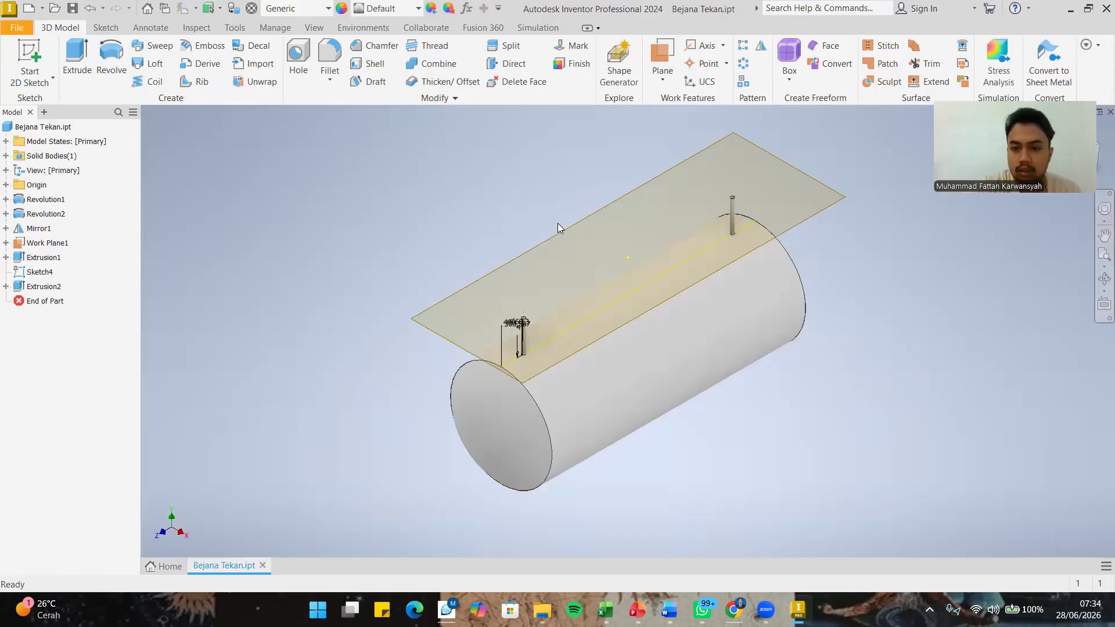
{"action": "scroll", "coordinate": [519, 281], "scroll_direction": "up", "scroll_amount": 2}
{"action": "middle_click_drag", "start_coordinate": [519, 282], "coordinate": [501, 198]}
{"action": "scroll", "coordinate": [544, 286], "scroll_direction": "up", "scroll_amount": 3}
{"action": "scroll", "coordinate": [543, 286], "scroll_direction": "down", "scroll_amount": 8}
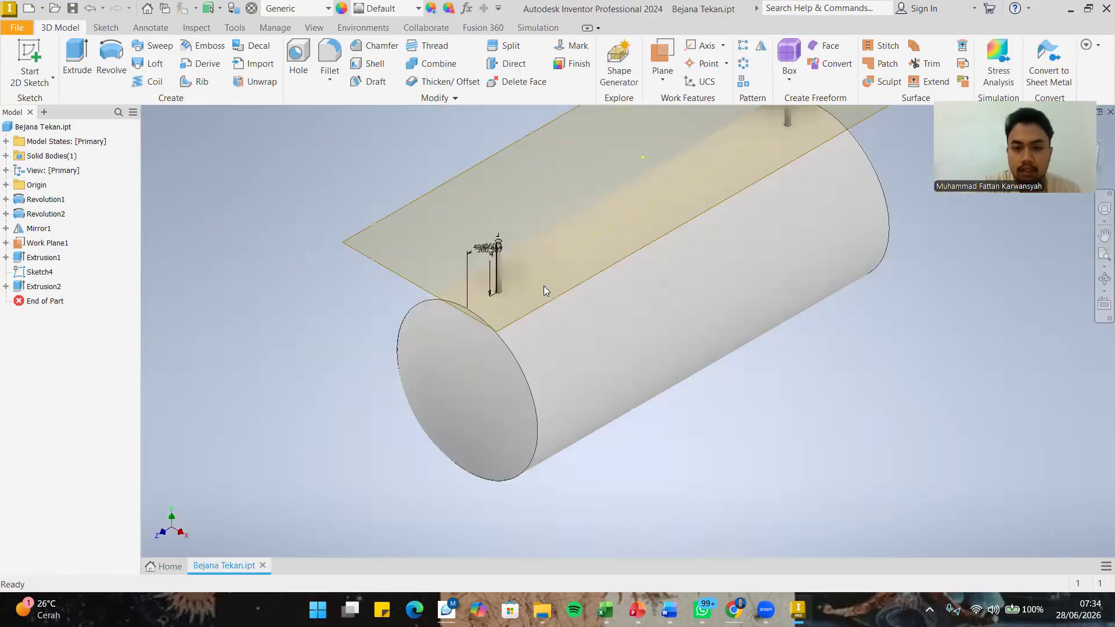
{"action": "scroll", "coordinate": [544, 285], "scroll_direction": "up", "scroll_amount": 5}
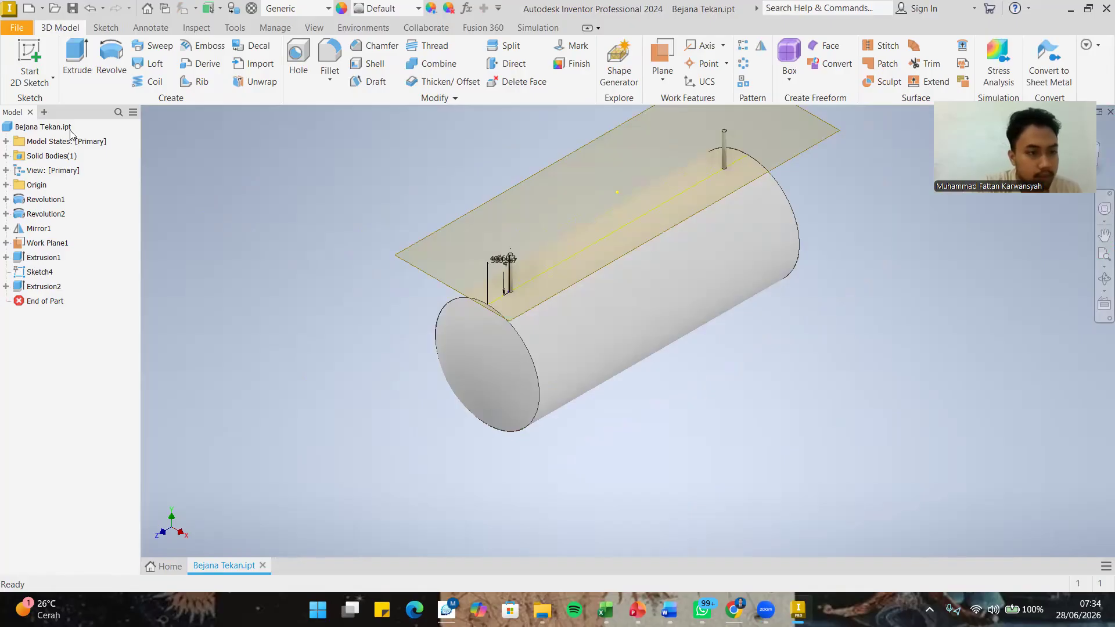
Hide Work Plane1 above the cylindrical vessel.
{"action": "left_click", "coordinate": [5, 243]}
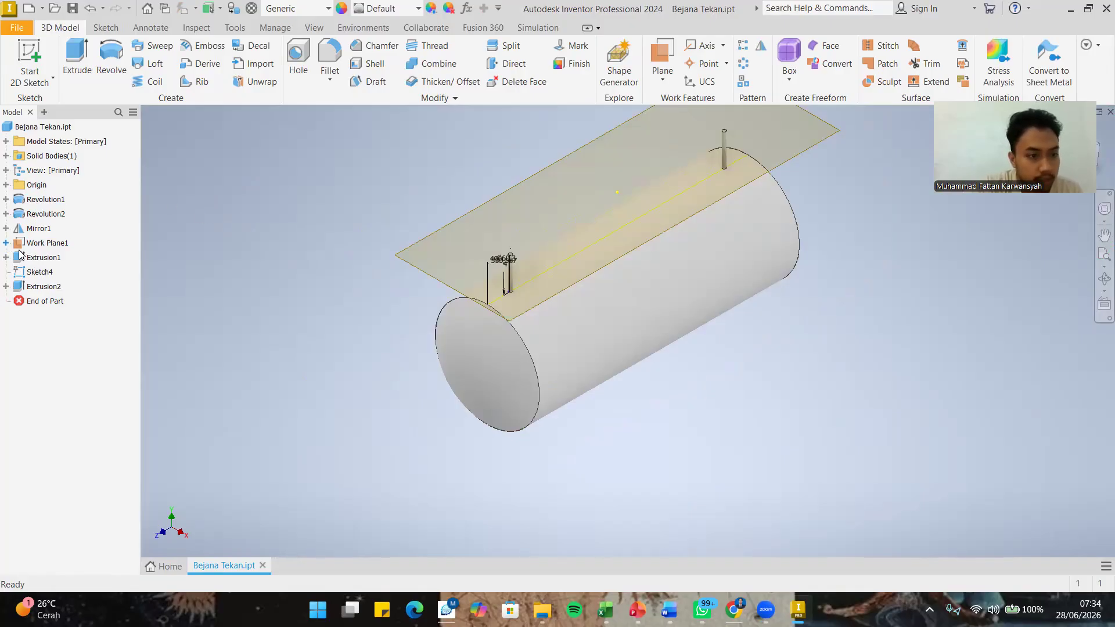
{"action": "right_click", "coordinate": [31, 256]}
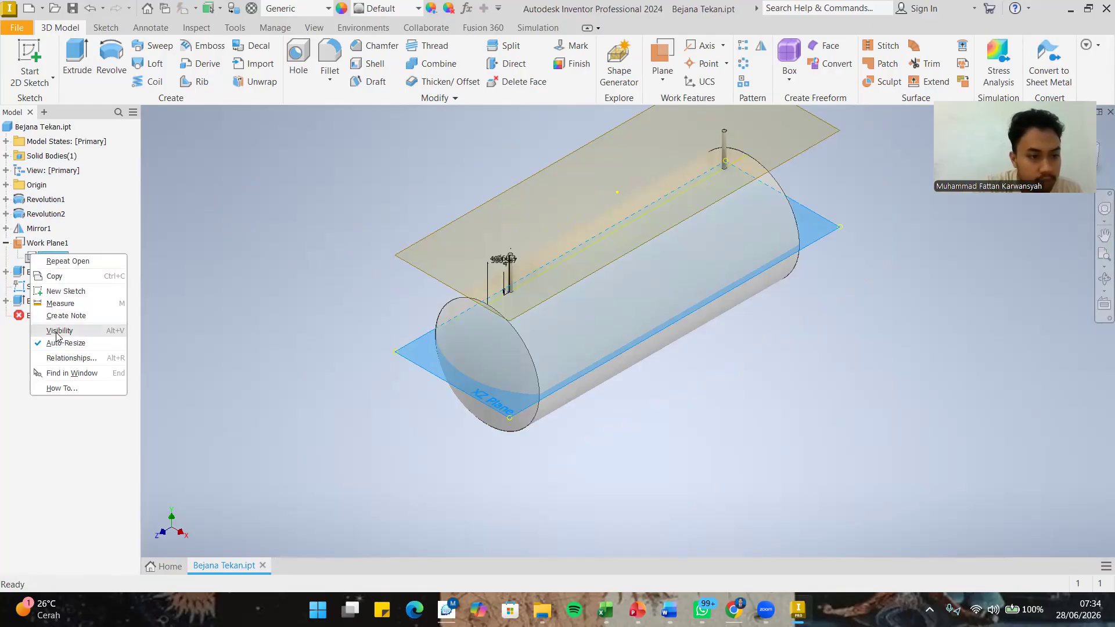
{"action": "left_click", "coordinate": [46, 243]}
{"action": "right_click", "coordinate": [19, 242]}
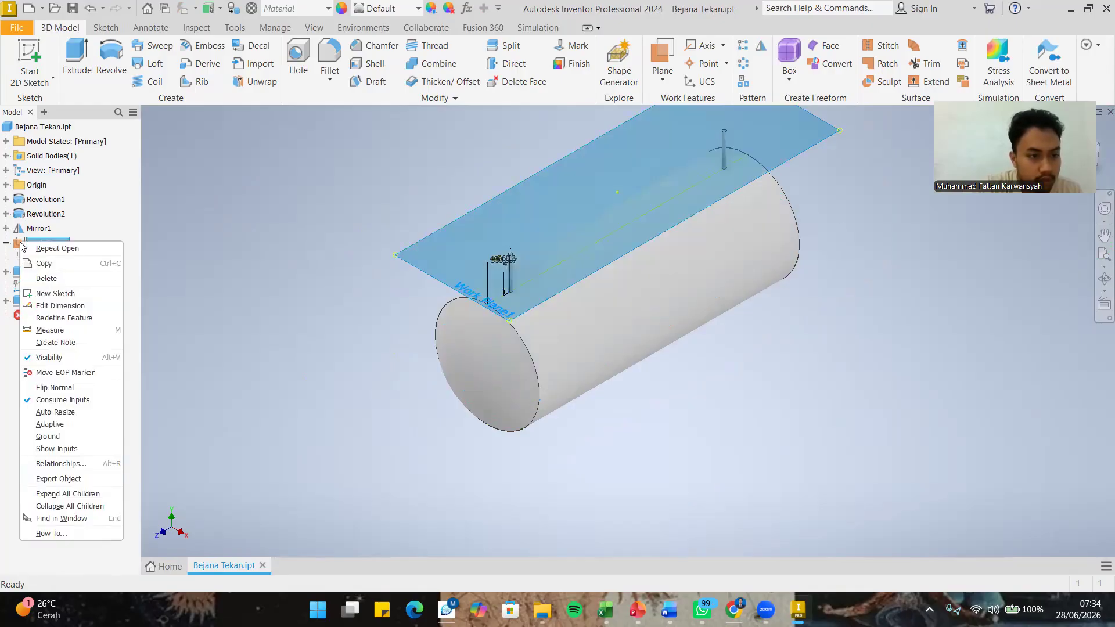
{"action": "left_click", "coordinate": [52, 357]}
Hide Sketch4 in the part.
{"action": "left_click", "coordinate": [35, 287]}
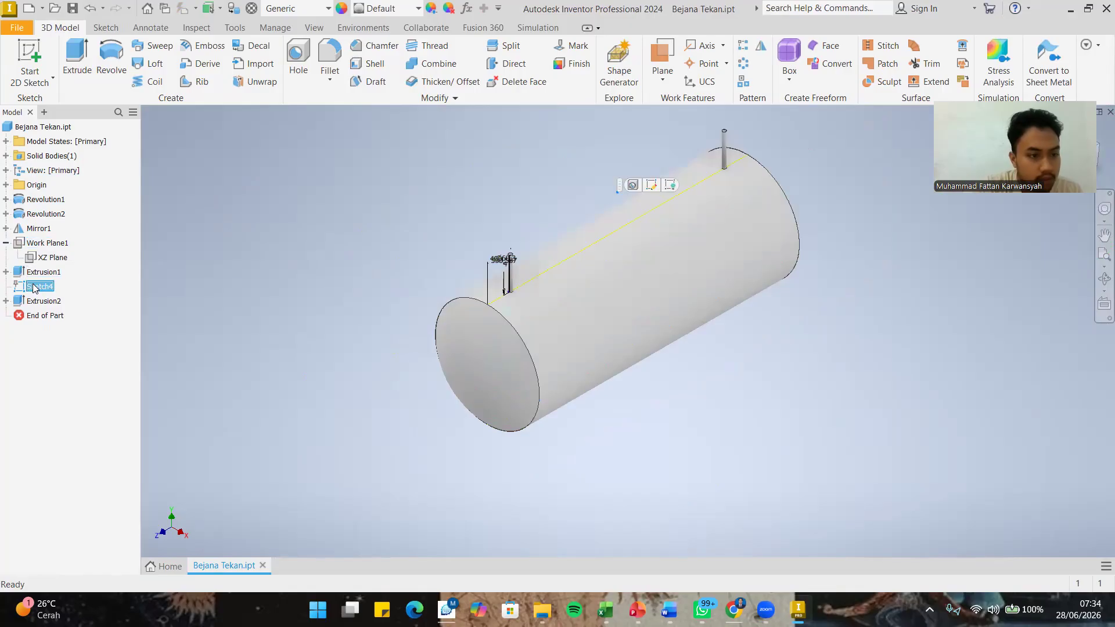
{"action": "right_click", "coordinate": [35, 287]}
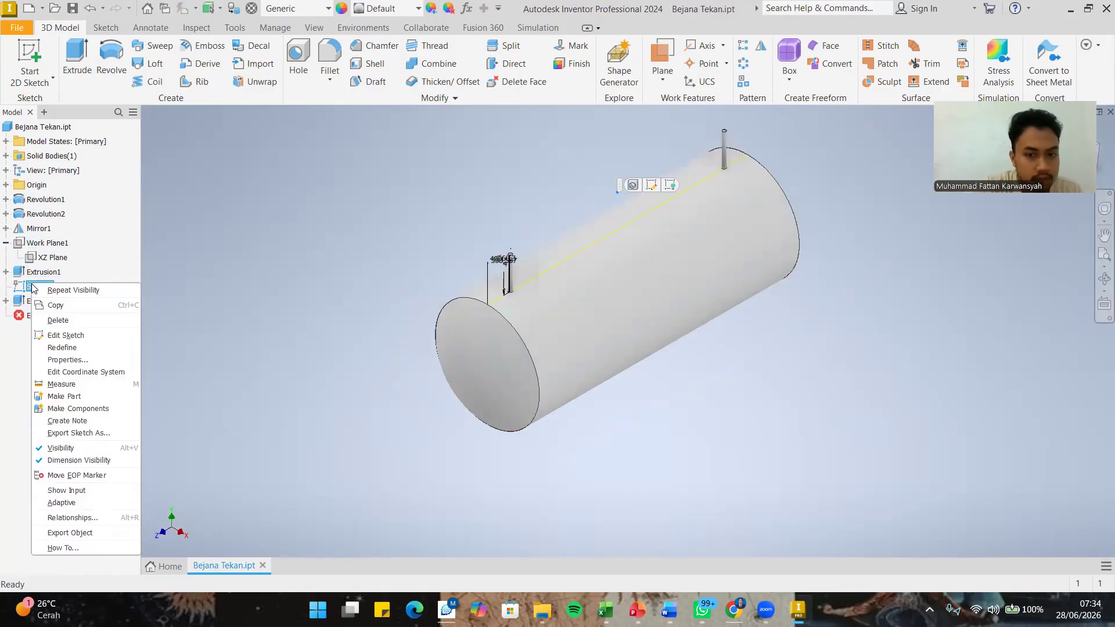
{"action": "left_click", "coordinate": [58, 448]}
Check Extrusion2's sketch, Extrusion1, Mirror1 and Sketch4 for the source of the sketch lines still shown on the vessel.
{"action": "left_click", "coordinate": [6, 301]}
{"action": "left_click", "coordinate": [28, 315]}
{"action": "right_click", "coordinate": [28, 315]}
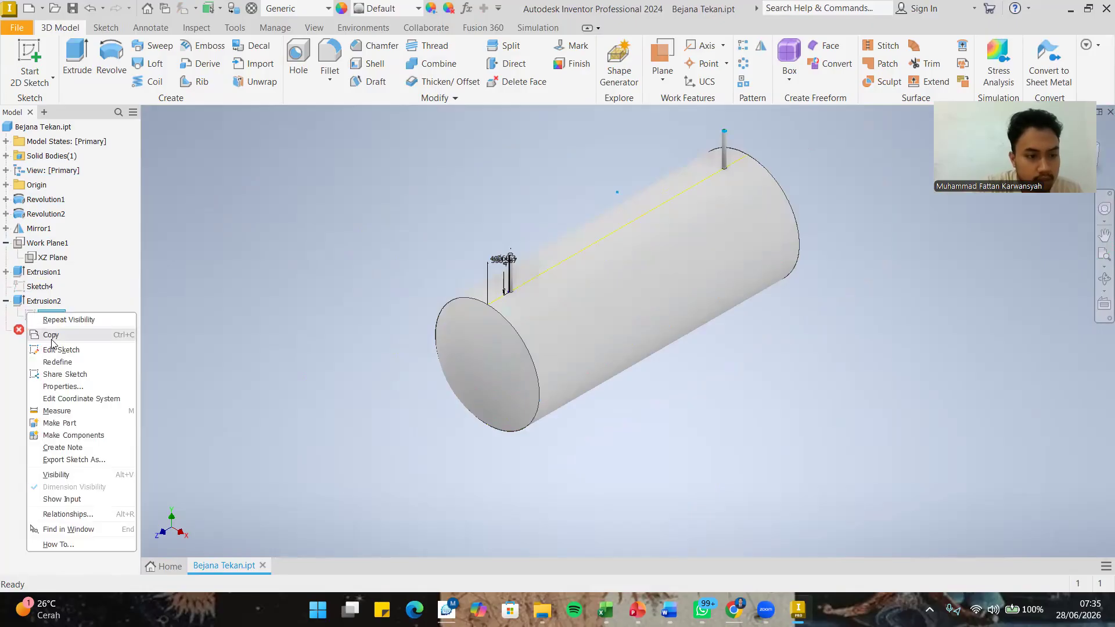
{"action": "left_click", "coordinate": [24, 271]}
{"action": "right_click", "coordinate": [23, 272]}
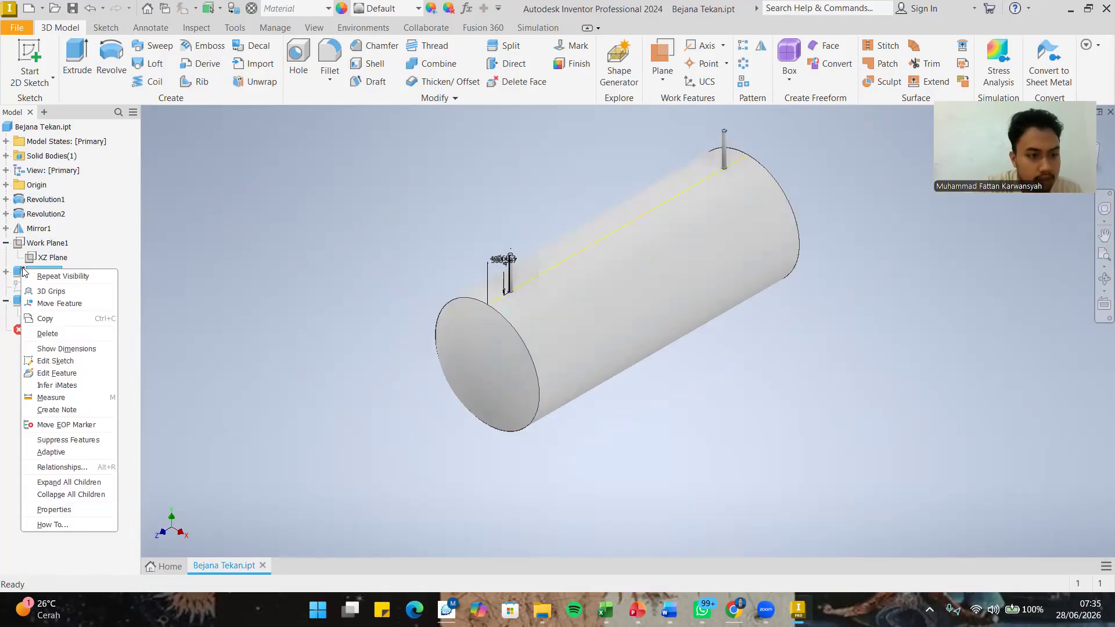
{"action": "left_click", "coordinate": [35, 257]}
{"action": "left_click", "coordinate": [46, 257]}
{"action": "left_click", "coordinate": [28, 228]}
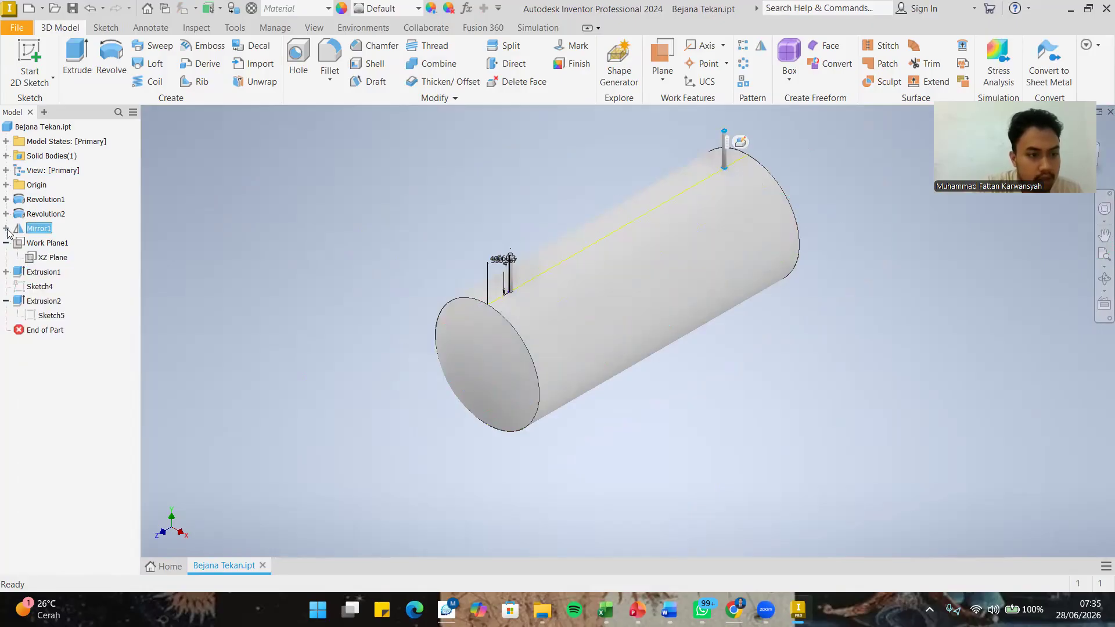
{"action": "left_click", "coordinate": [6, 229]}
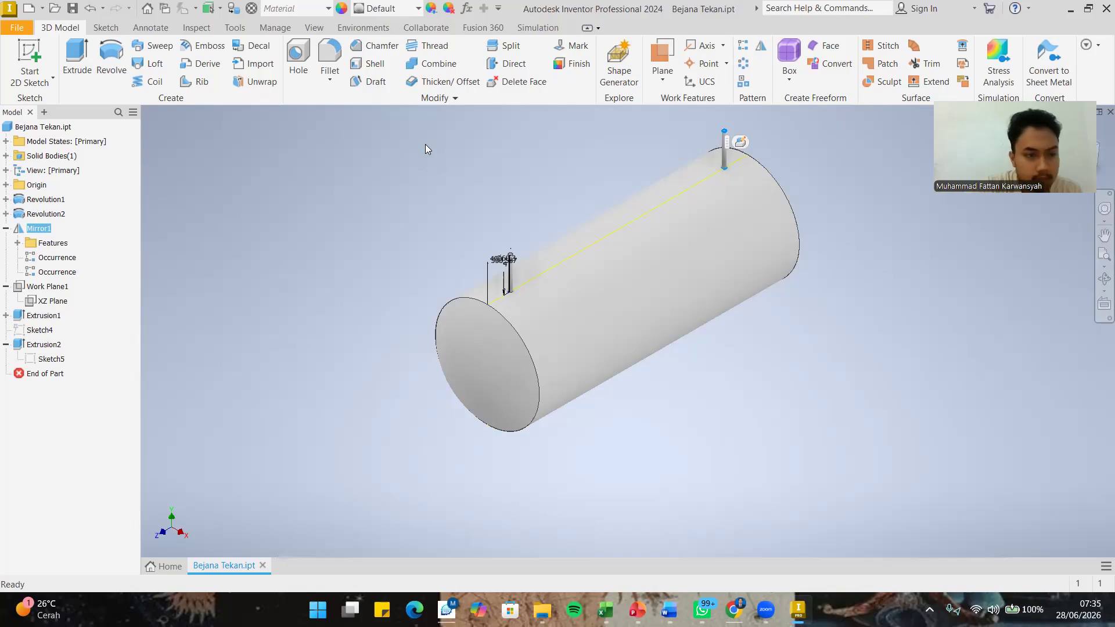
{"action": "right_click", "coordinate": [29, 331]}
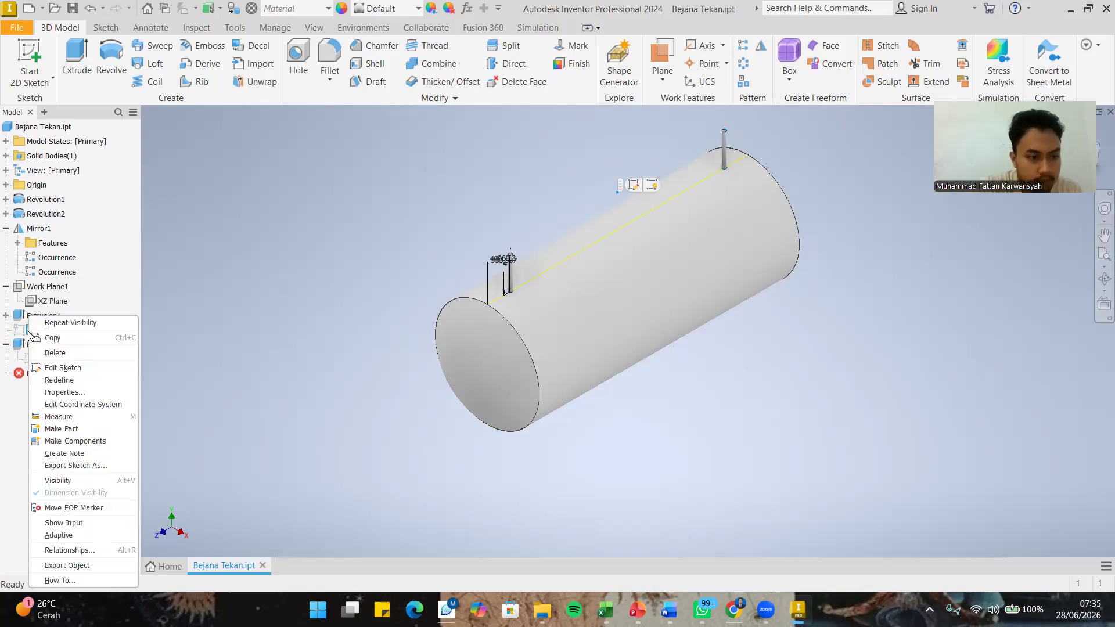
Make Work Plane1 visible again.
{"action": "left_click", "coordinate": [43, 288]}
{"action": "left_click", "coordinate": [43, 288]}
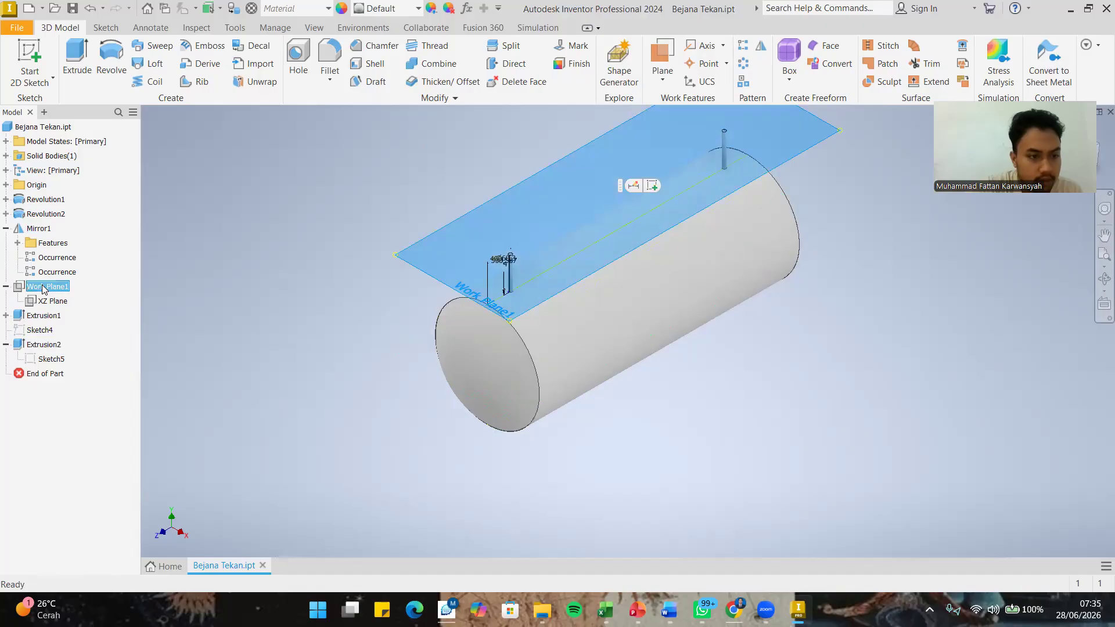
{"action": "right_click", "coordinate": [44, 288]}
{"action": "key", "text": "Escape"}
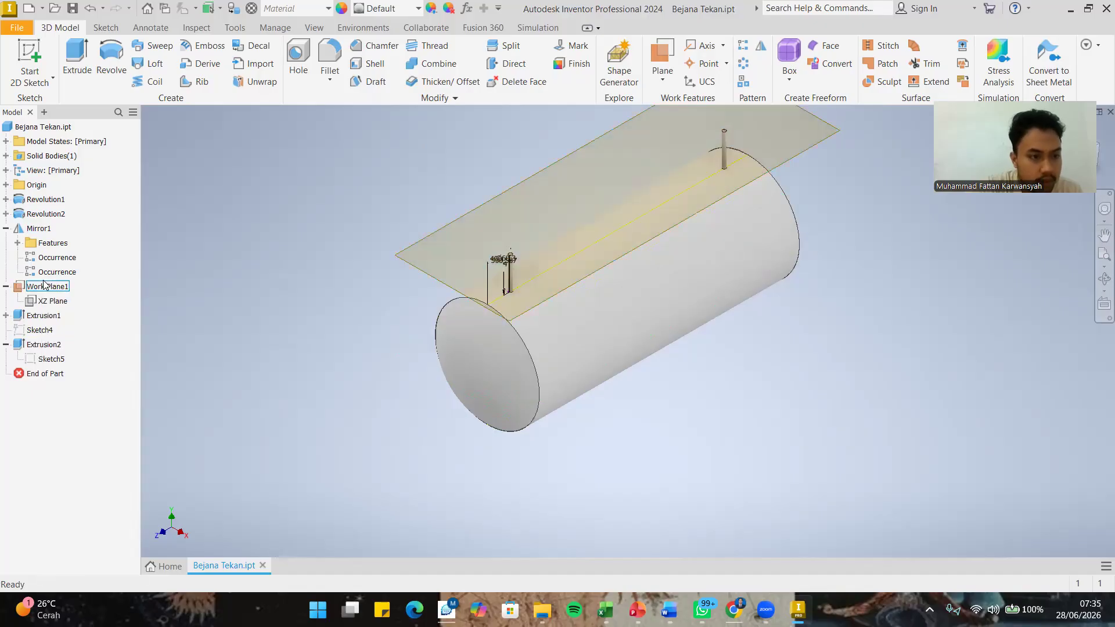
Hide Sketch2 under Revolution2 to remove its lines and dimensions from the vessel.
{"action": "left_click", "coordinate": [44, 216]}
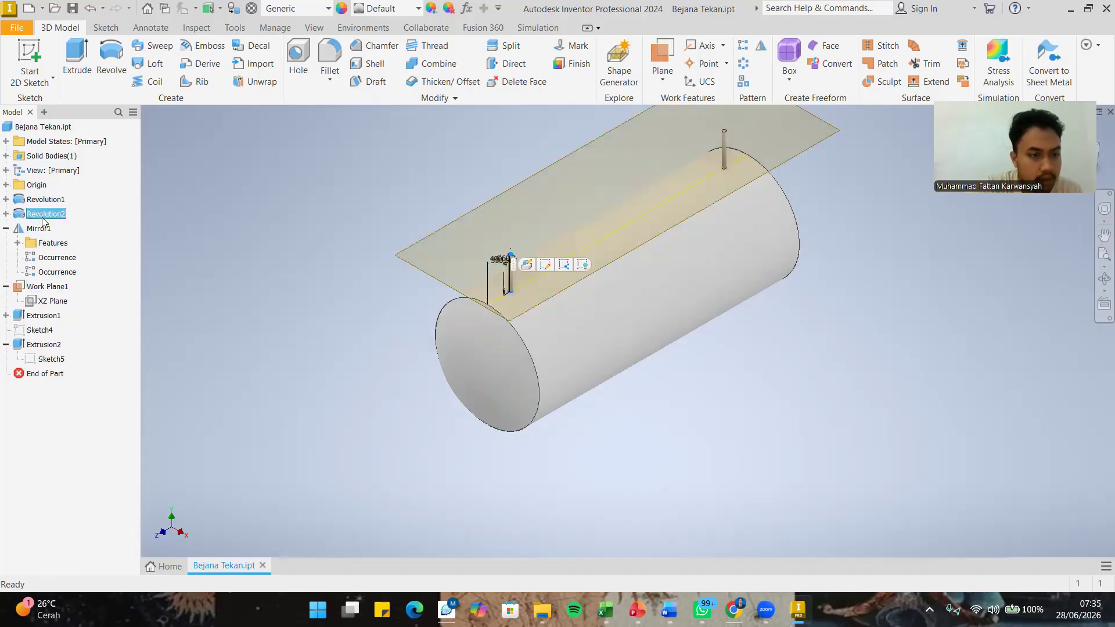
{"action": "right_click", "coordinate": [43, 219]}
{"action": "left_click", "coordinate": [16, 216]}
{"action": "left_click", "coordinate": [6, 213]}
{"action": "right_click", "coordinate": [32, 227]}
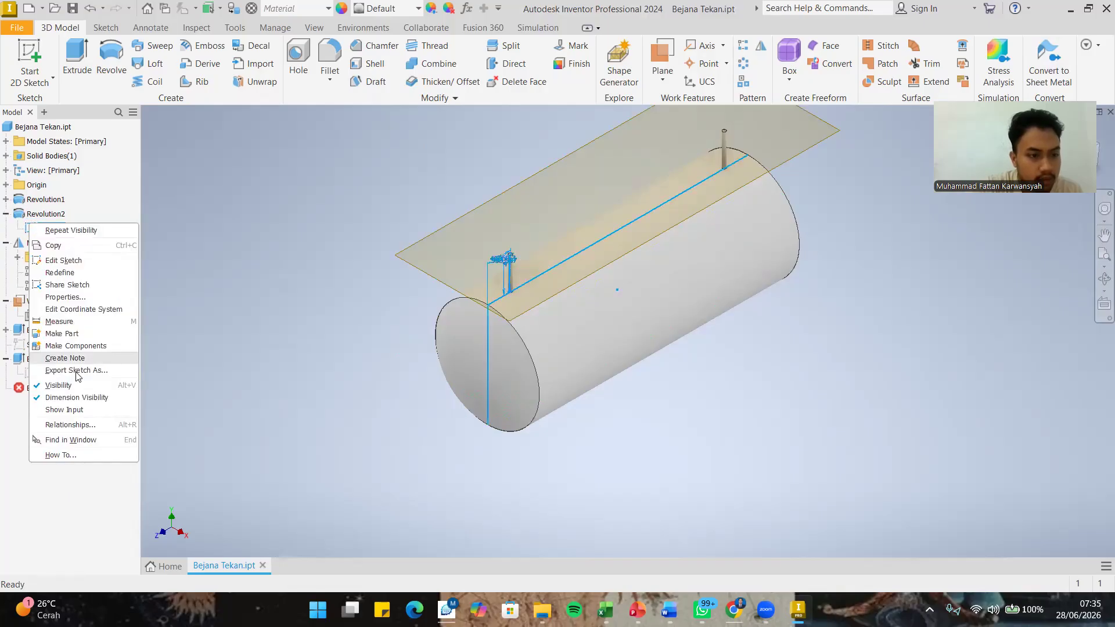
{"action": "left_click", "coordinate": [61, 384]}
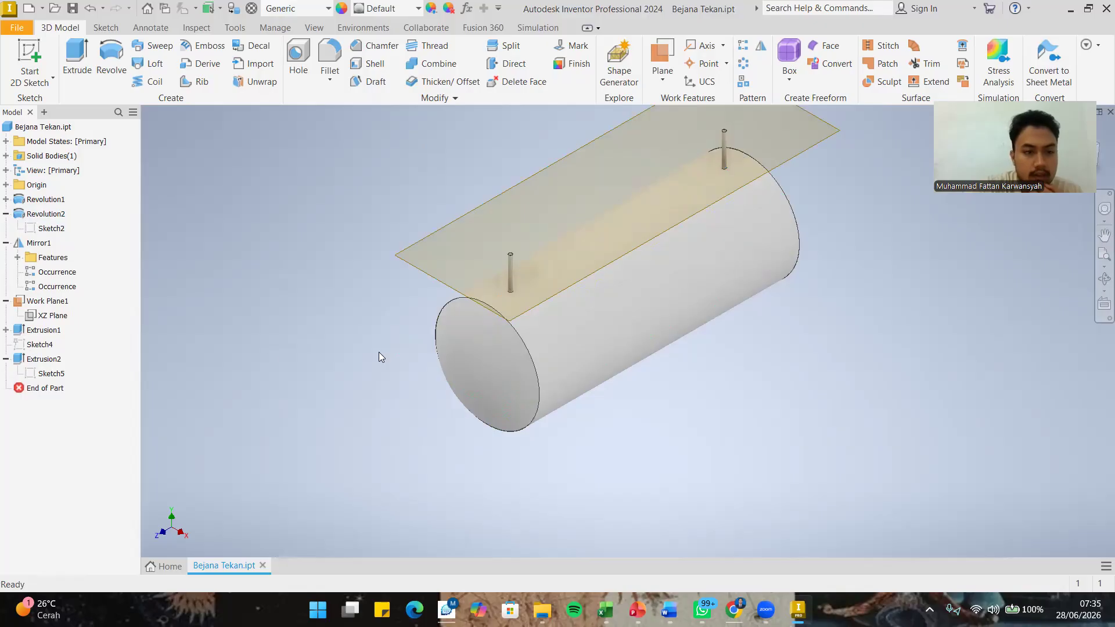
{"action": "right_click", "coordinate": [53, 319]}
{"action": "left_click", "coordinate": [125, 390]}
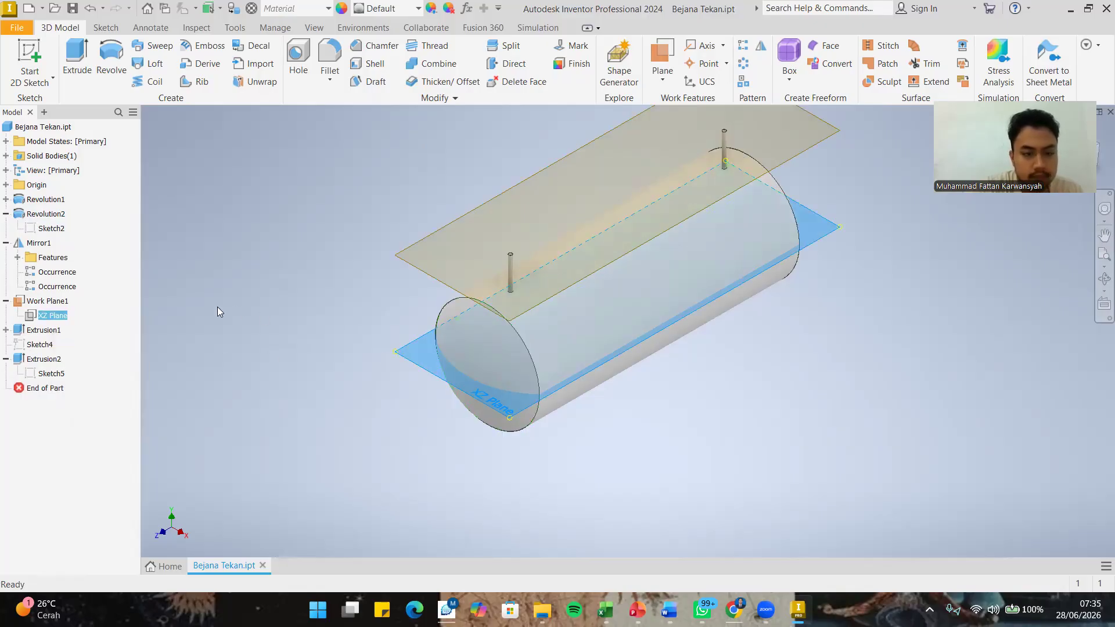
{"action": "left_click", "coordinate": [48, 301]}
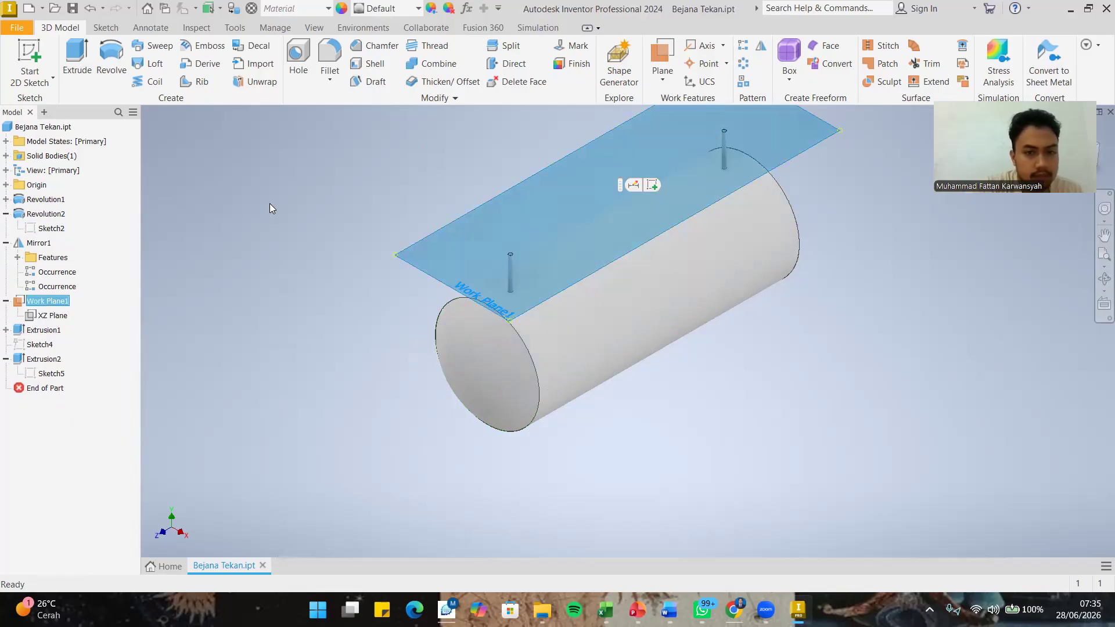
{"action": "left_click", "coordinate": [270, 255]}
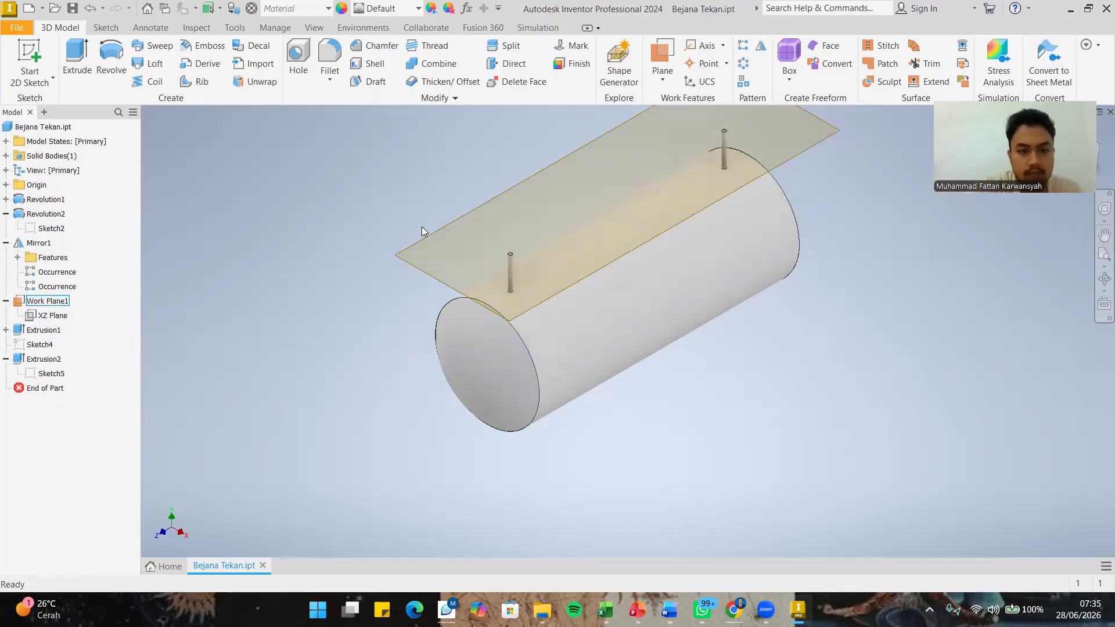
{"action": "right_click", "coordinate": [429, 258]}
{"action": "left_click", "coordinate": [406, 256]}
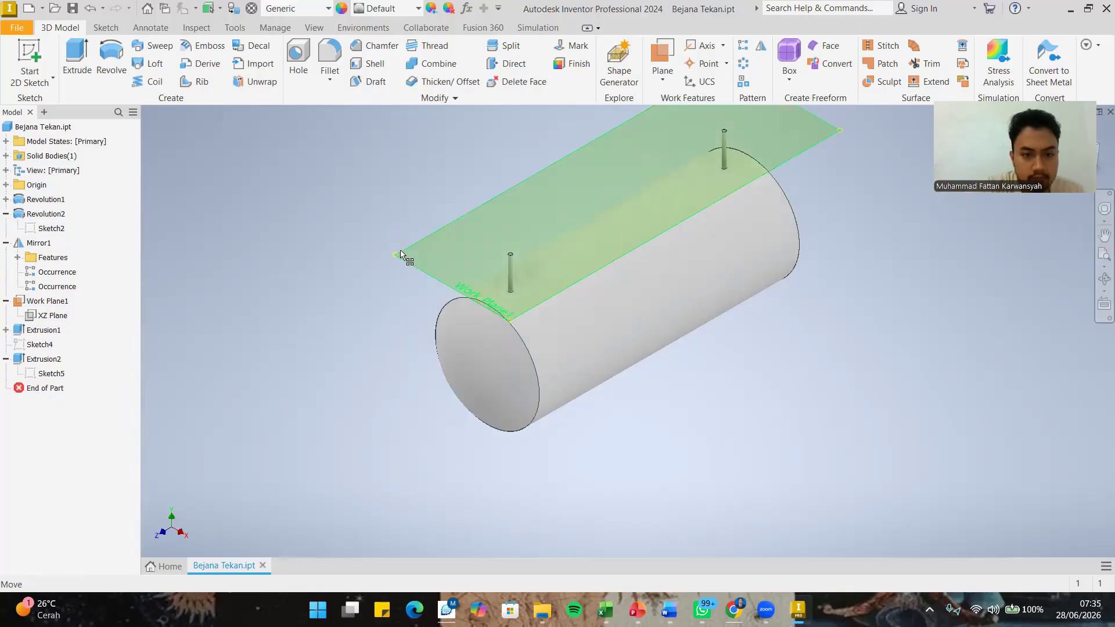
{"action": "left_click", "coordinate": [400, 252]}
{"action": "right_click", "coordinate": [399, 250]}
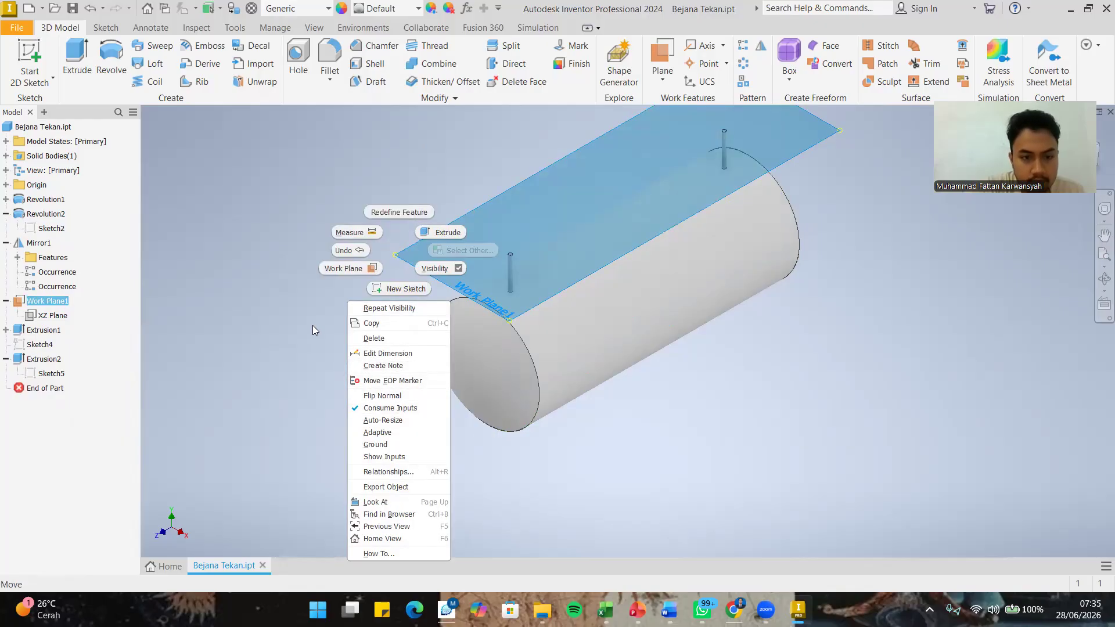
{"action": "key", "text": "Escape"}
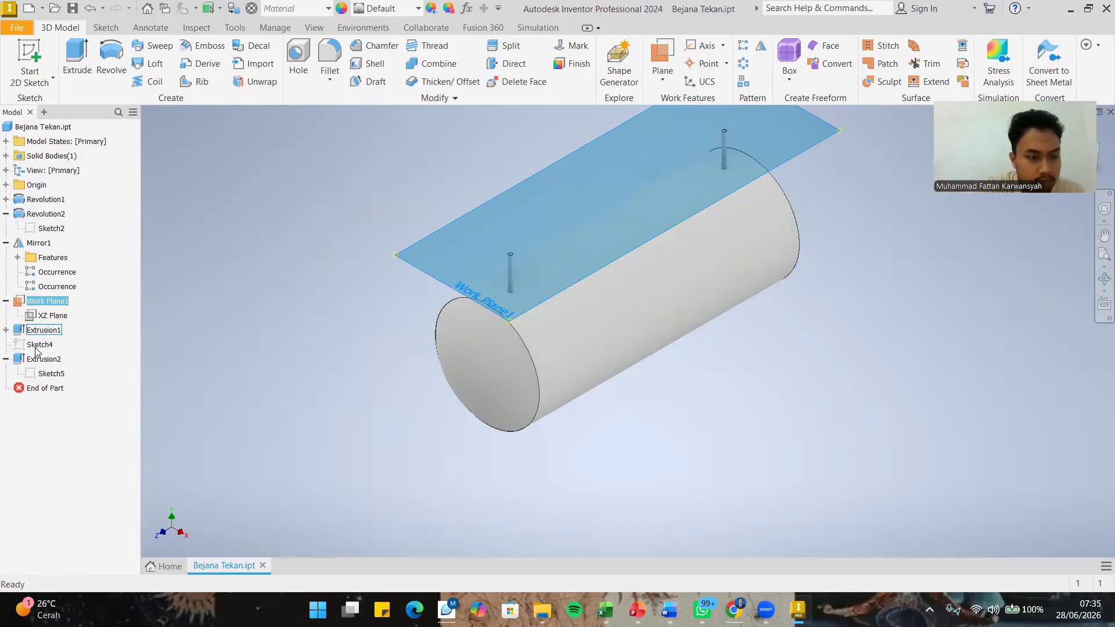
Turn off the visibility of Work Plane1 so only the solid vessel is displayed.
{"action": "right_click", "coordinate": [40, 314]}
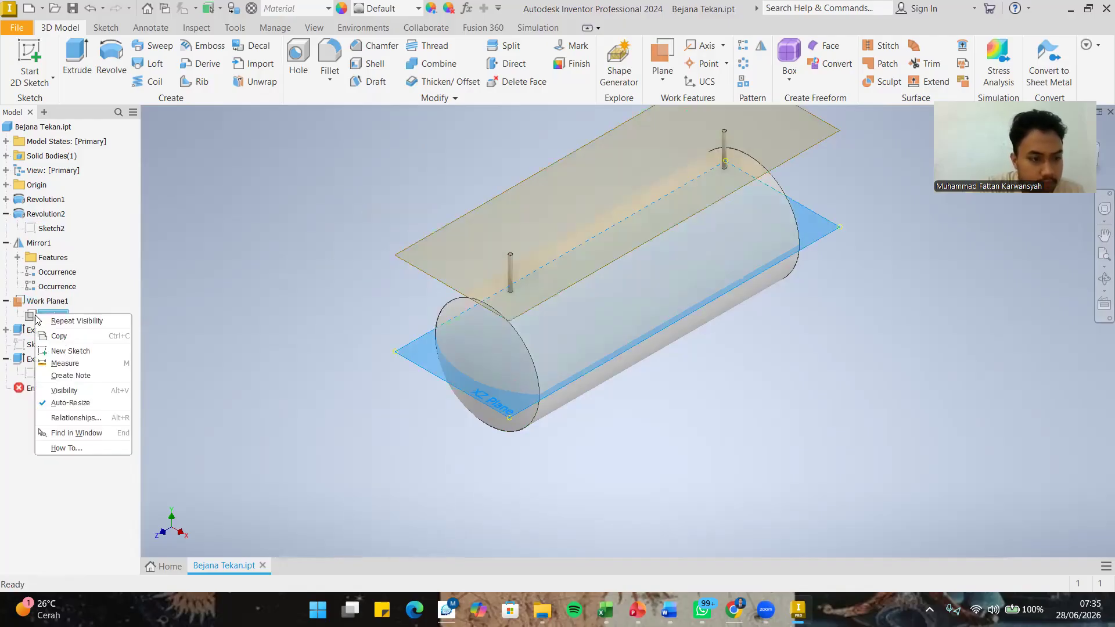
{"action": "key", "text": "Escape"}
{"action": "right_click", "coordinate": [43, 304]}
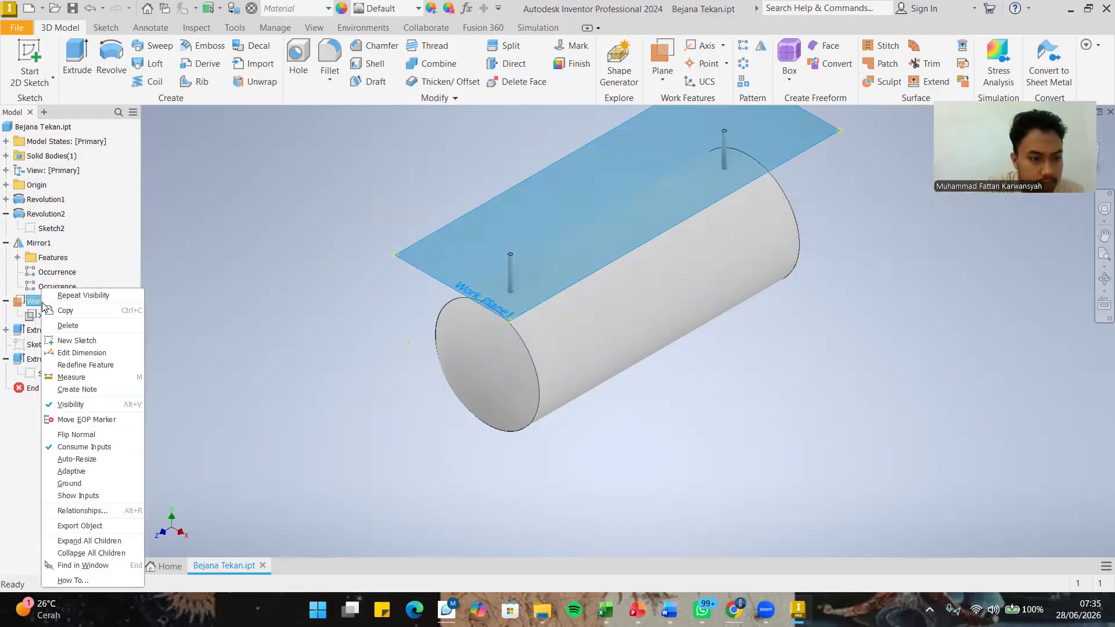
{"action": "left_click", "coordinate": [73, 404]}
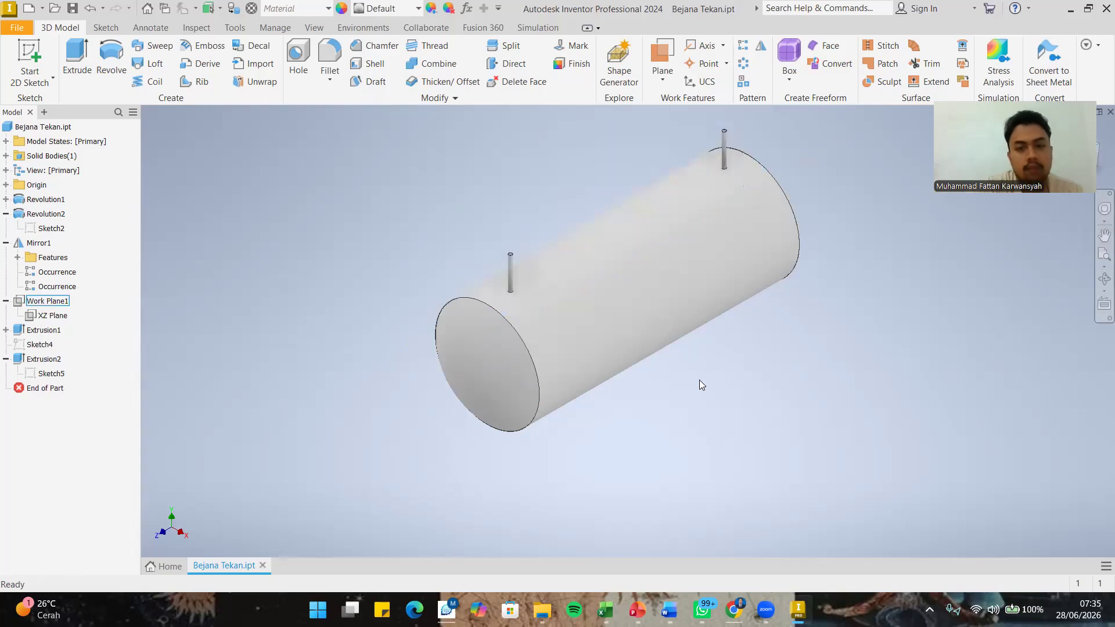
{"action": "left_click", "coordinate": [577, 272]}
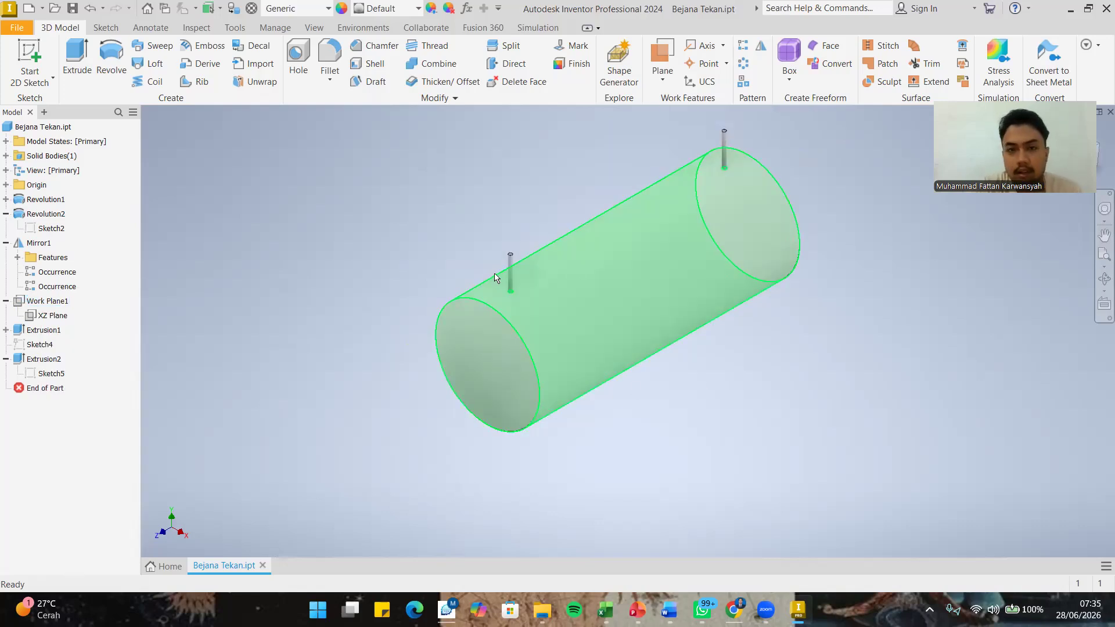
{"action": "left_click", "coordinate": [485, 186]}
{"action": "scroll", "coordinate": [552, 244], "scroll_direction": "down", "scroll_amount": 3}
{"action": "scroll", "coordinate": [556, 245], "scroll_direction": "up", "scroll_amount": 5}
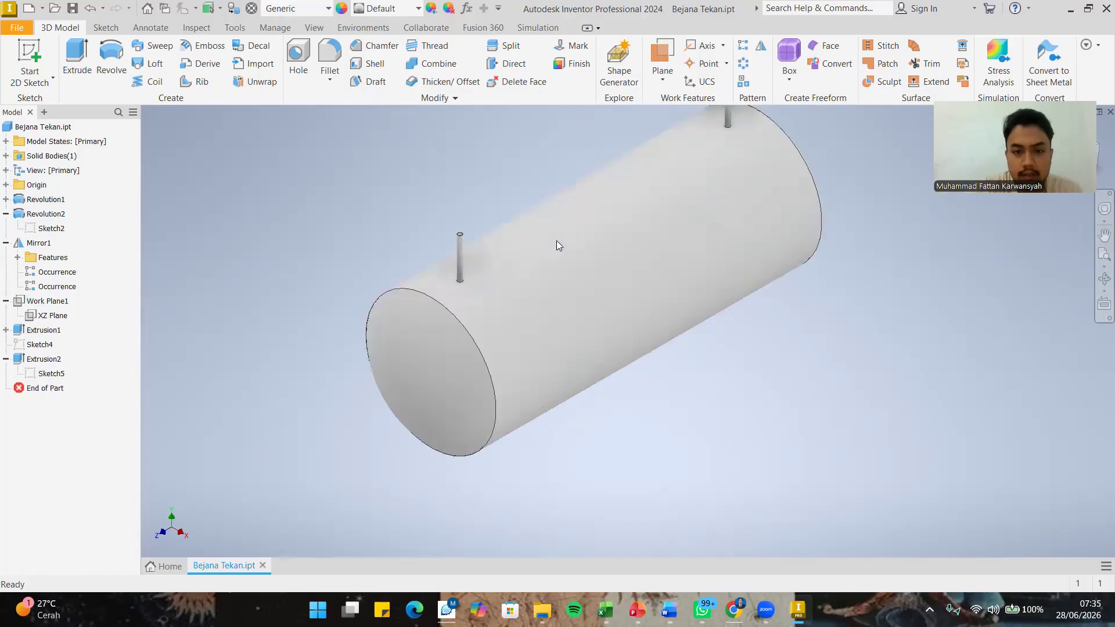
{"action": "scroll", "coordinate": [589, 185], "scroll_direction": "down", "scroll_amount": 4}
{"action": "scroll", "coordinate": [592, 180], "scroll_direction": "up", "scroll_amount": 5}
{"action": "scroll", "coordinate": [592, 178], "scroll_direction": "down", "scroll_amount": 2}
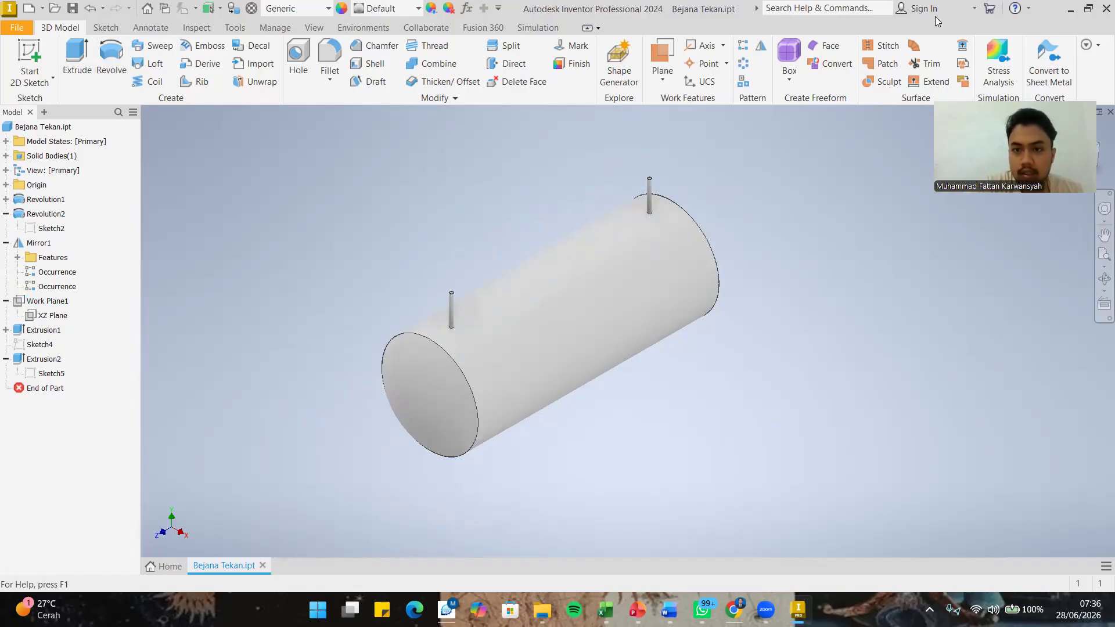
Launch the active model in Autodesk CFD as new design study Bejana Tekan with Design 1 and Scenario 1, dismissing the Fusion 360 notice.
{"action": "left_click", "coordinate": [525, 29]}
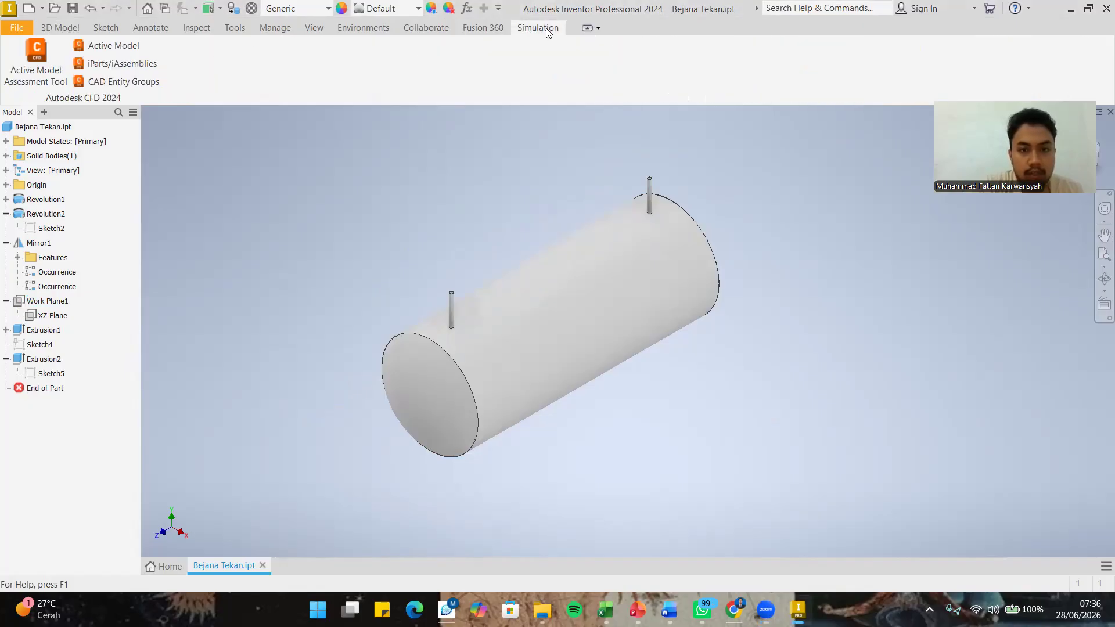
{"action": "left_click", "coordinate": [121, 51]}
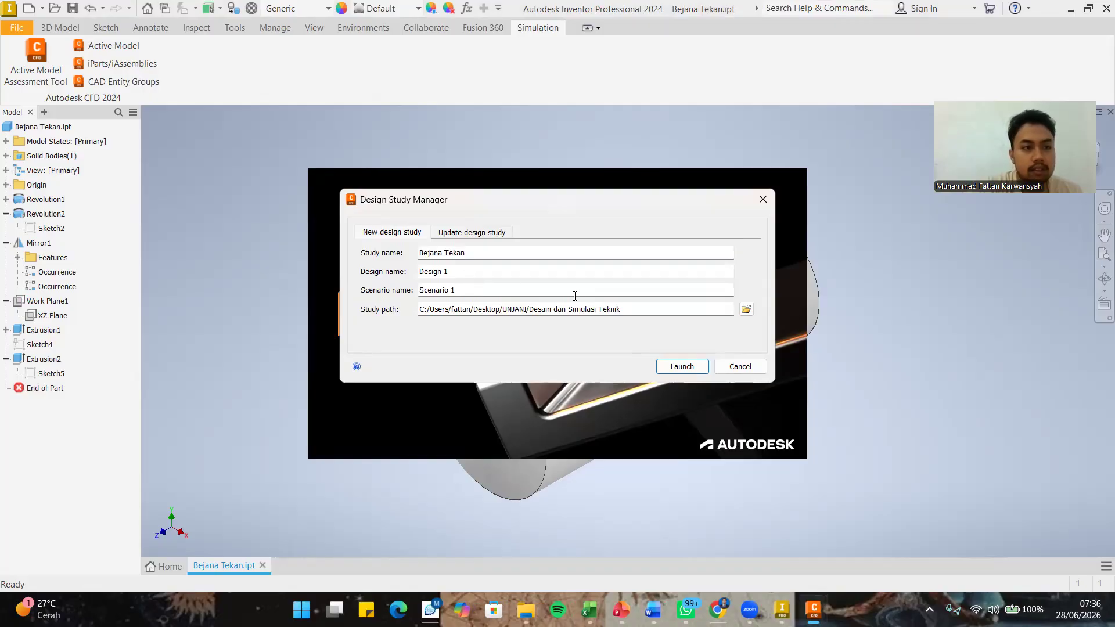
{"action": "left_click", "coordinate": [675, 367]}
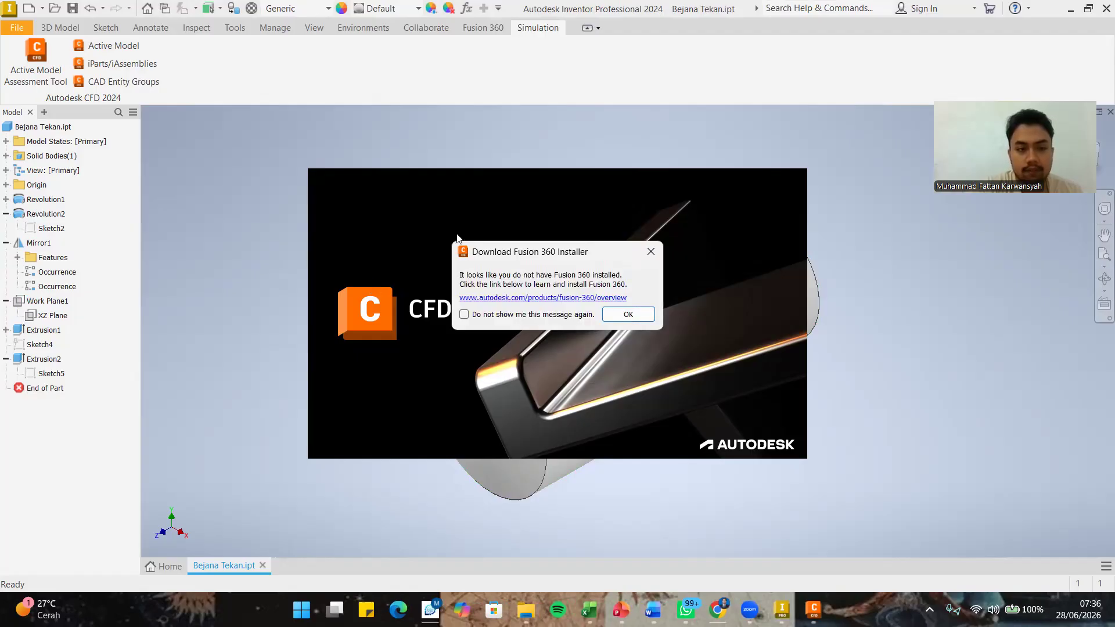
{"action": "left_click", "coordinate": [617, 317]}
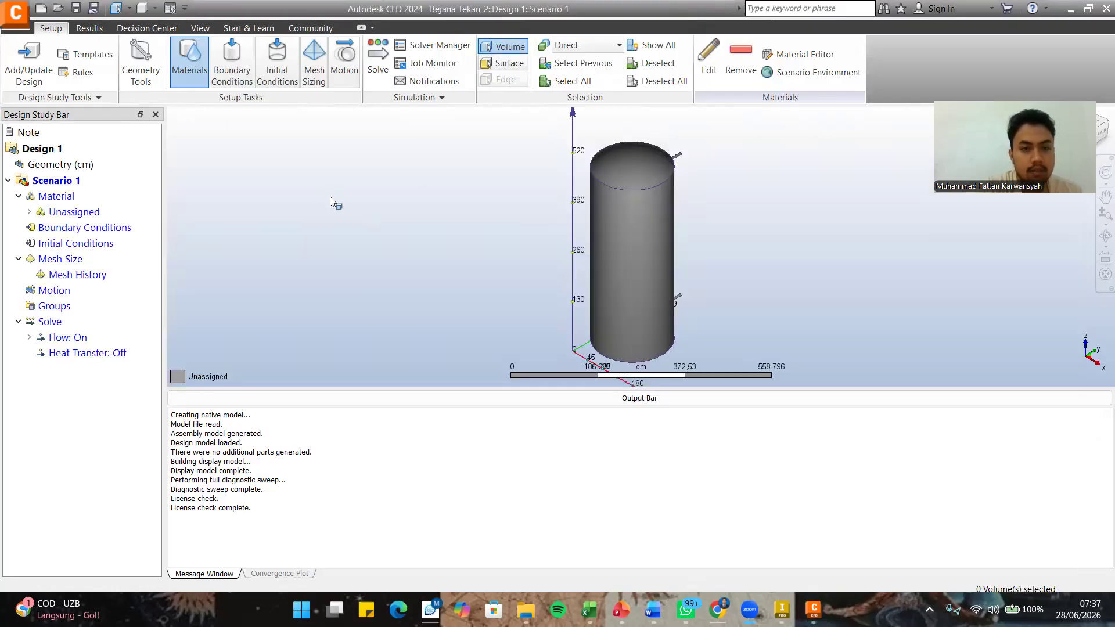
{"action": "middle_click_drag", "start_coordinate": [665, 167], "coordinate": [675, 158], "text": "shift"}
{"action": "scroll", "coordinate": [675, 158], "scroll_direction": "down", "scroll_amount": 1}
{"action": "scroll", "coordinate": [681, 154], "scroll_direction": "up", "scroll_amount": 2}
{"action": "scroll", "coordinate": [682, 154], "scroll_direction": "down", "scroll_amount": 3}
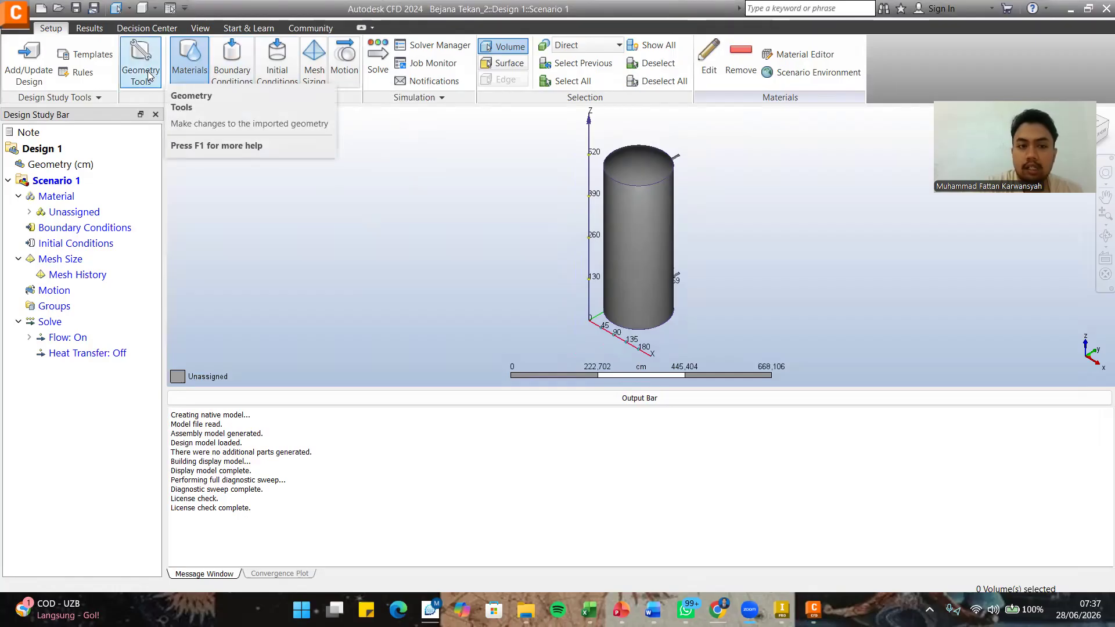
Assign the solid material Aluminum from the Default database to the unassigned Bejana Tekan volume.
{"action": "left_click", "coordinate": [30, 212]}
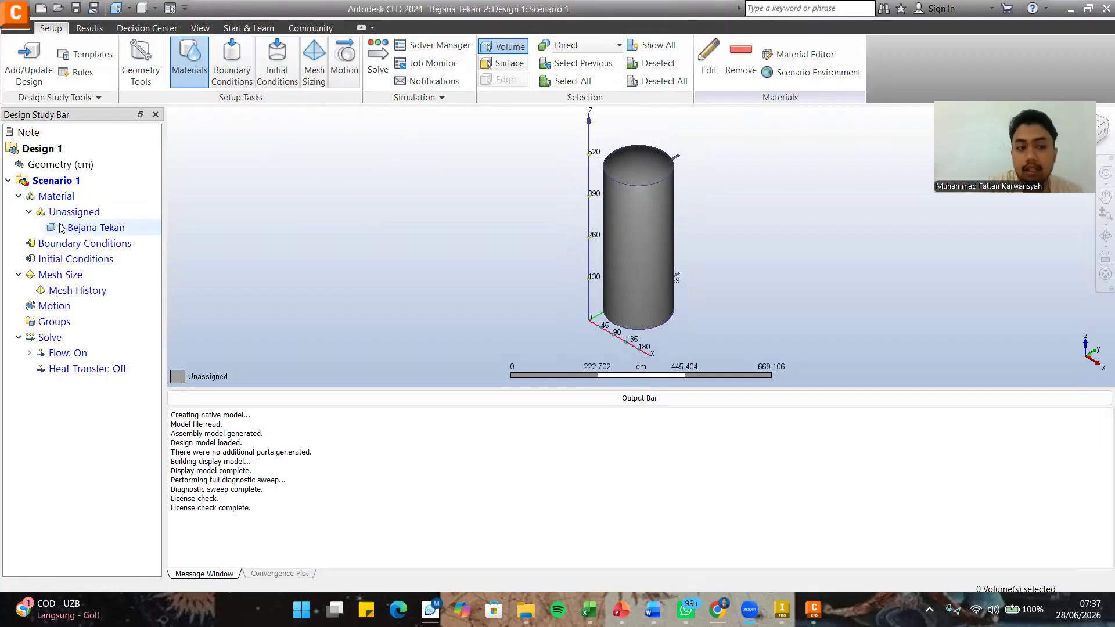
{"action": "right_click", "coordinate": [61, 228]}
{"action": "left_click", "coordinate": [69, 233]}
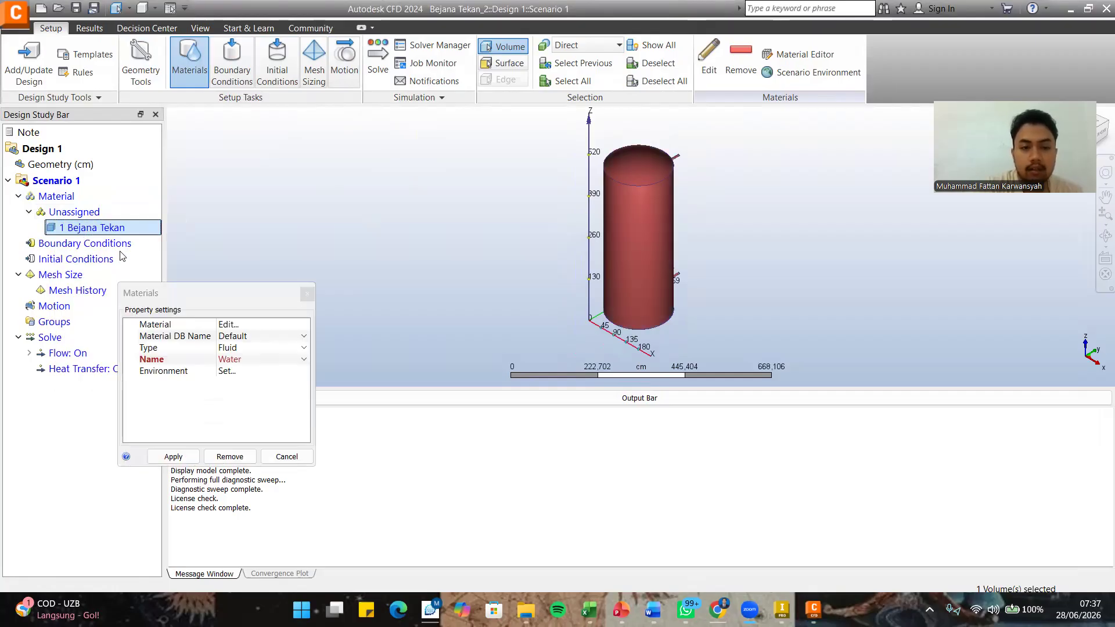
{"action": "left_click", "coordinate": [292, 340]}
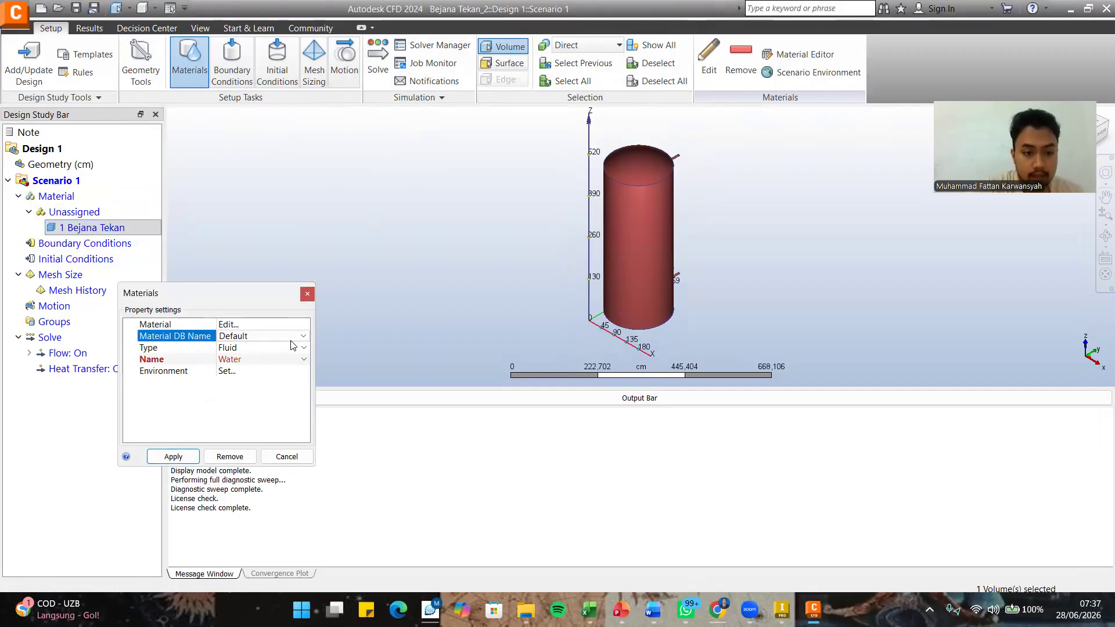
{"action": "left_click", "coordinate": [291, 343]}
{"action": "left_click", "coordinate": [211, 348]}
{"action": "left_click", "coordinate": [259, 351]}
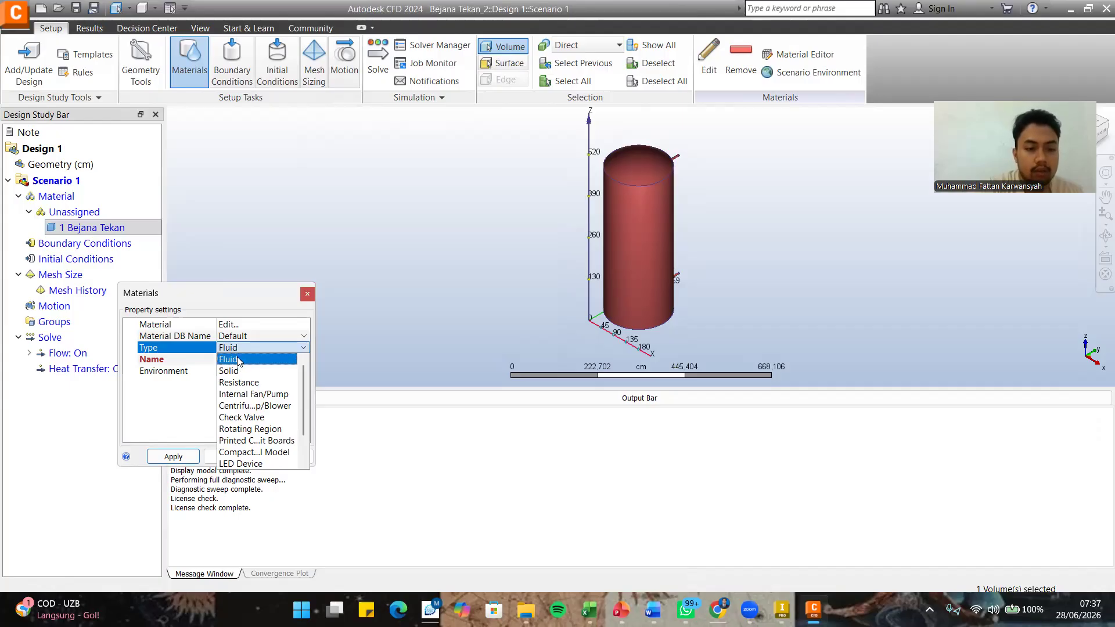
{"action": "left_click", "coordinate": [239, 372]}
{"action": "left_click", "coordinate": [244, 361]}
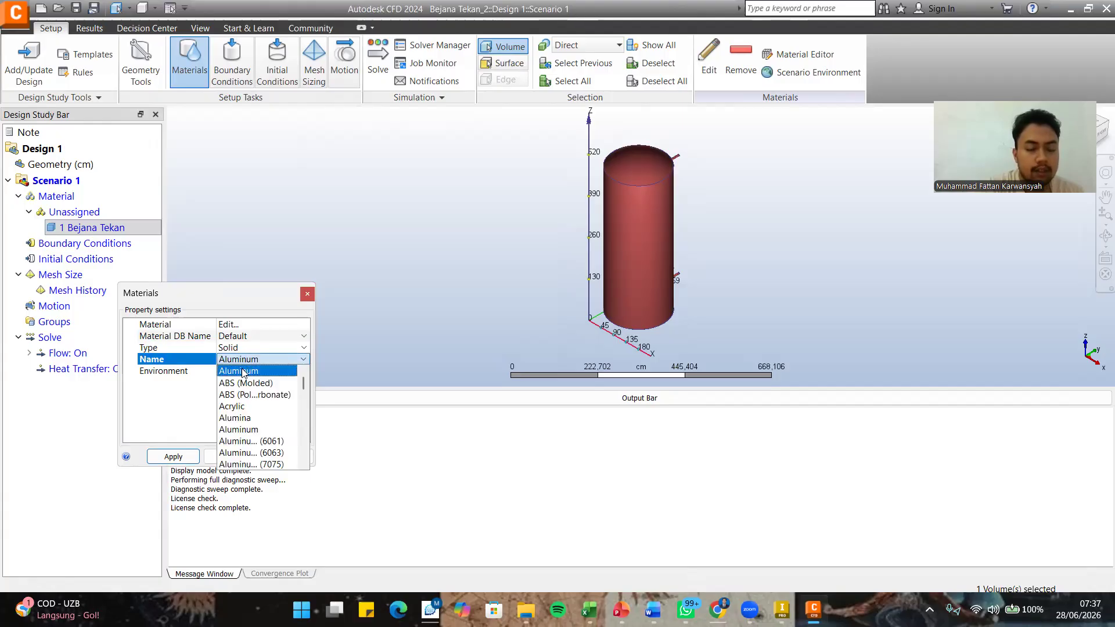
{"action": "left_click", "coordinate": [242, 372]}
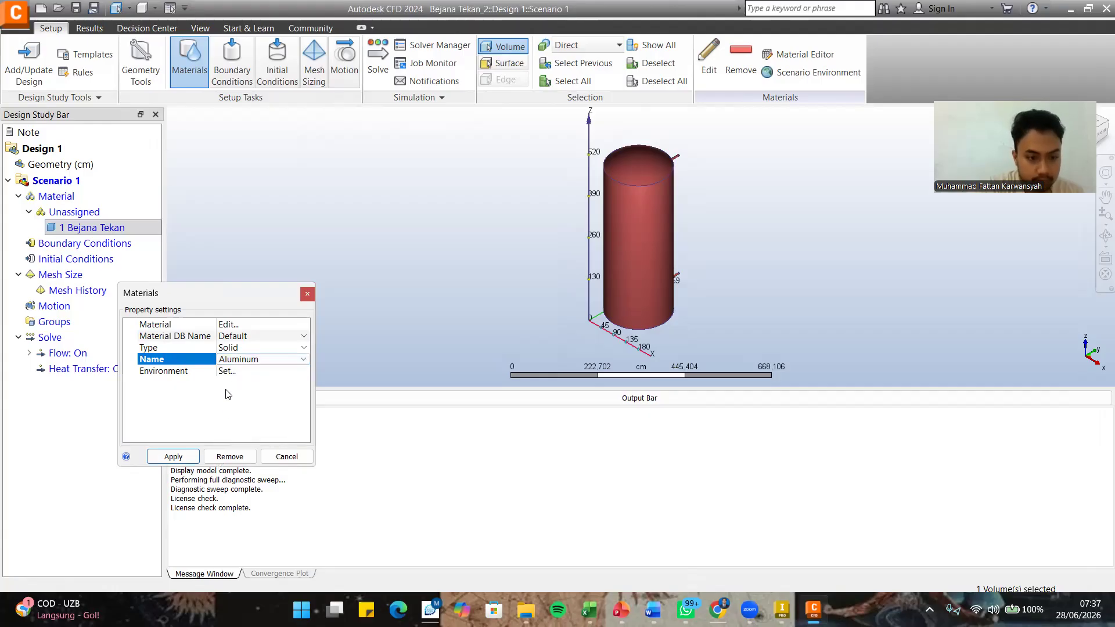
{"action": "left_click", "coordinate": [184, 452]}
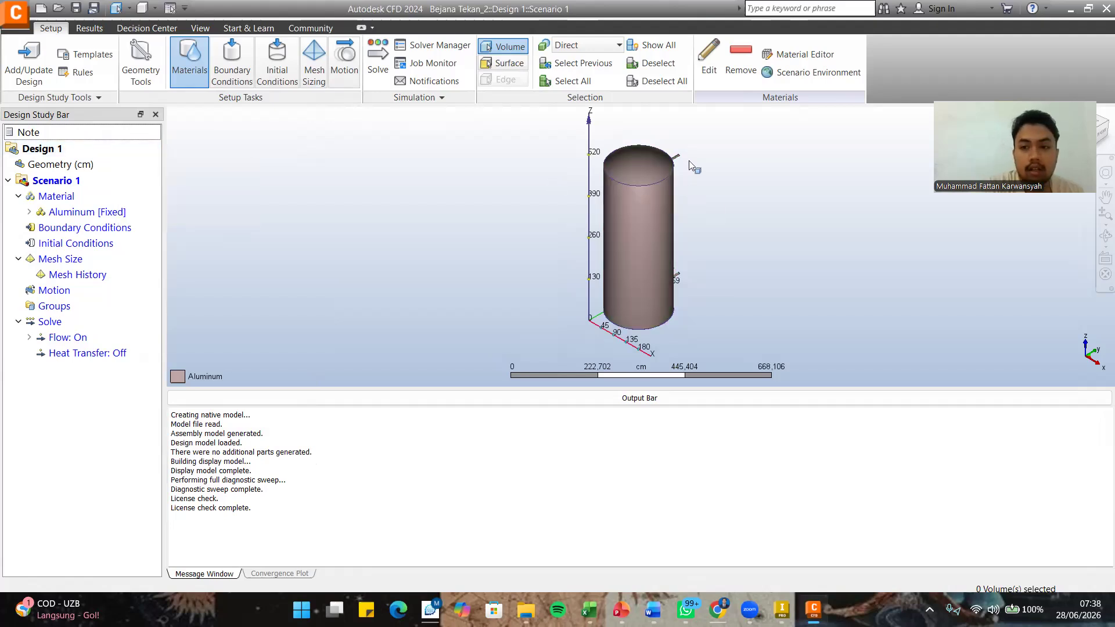
Build a void-fill surface from the circular edge at the open end of the vessel's upper nozzle.
{"action": "scroll", "coordinate": [696, 165], "scroll_direction": "up", "scroll_amount": 3}
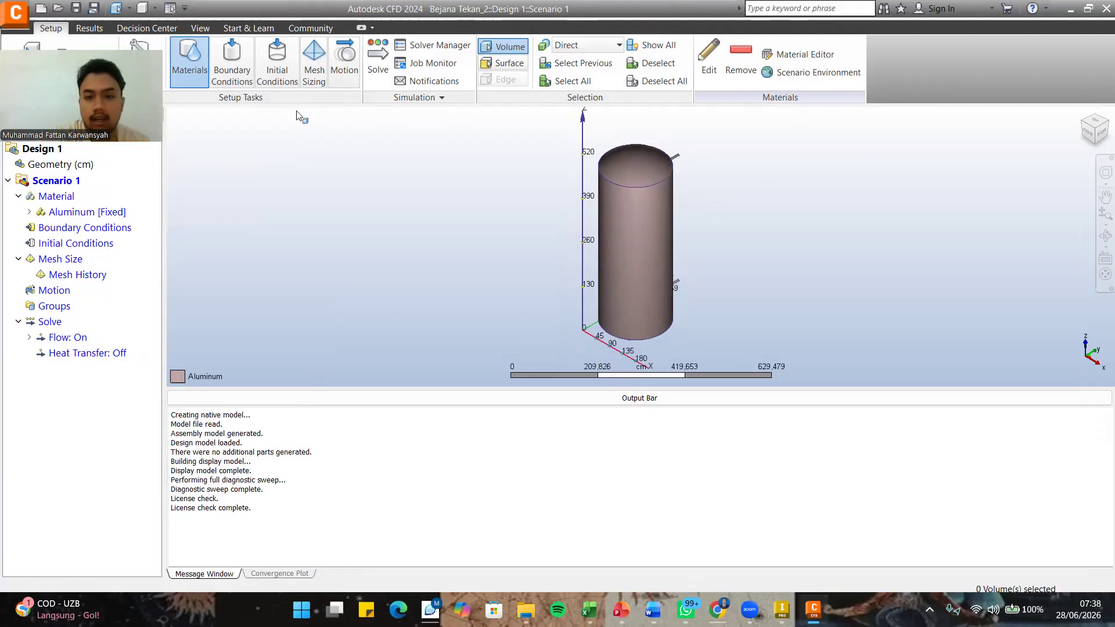
{"action": "left_click", "coordinate": [1100, 130]}
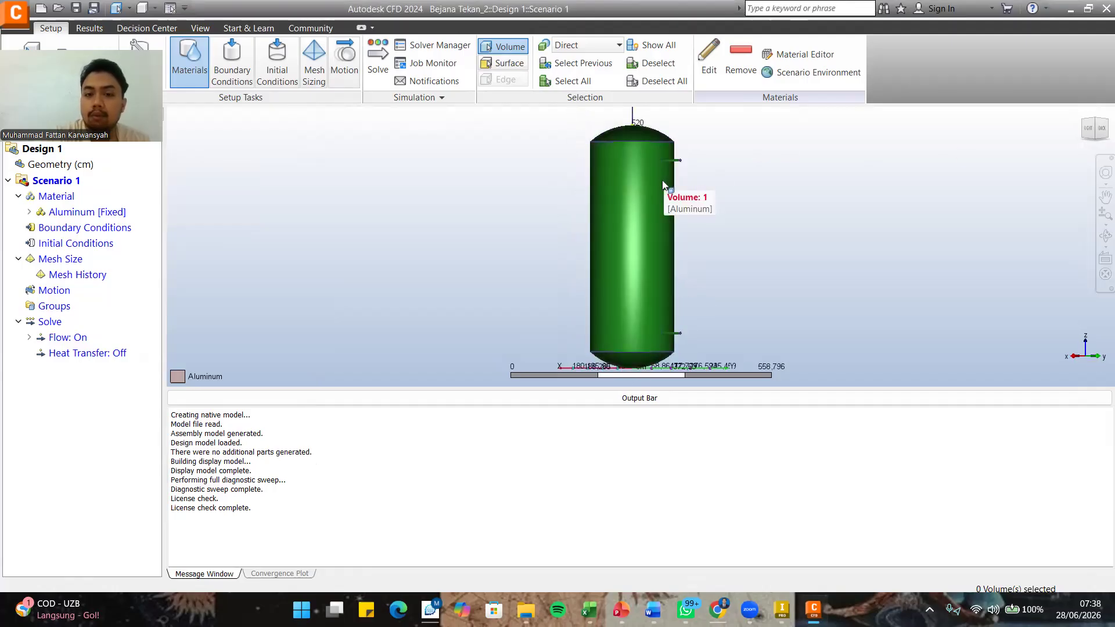
{"action": "scroll", "coordinate": [682, 160], "scroll_direction": "up", "scroll_amount": 3}
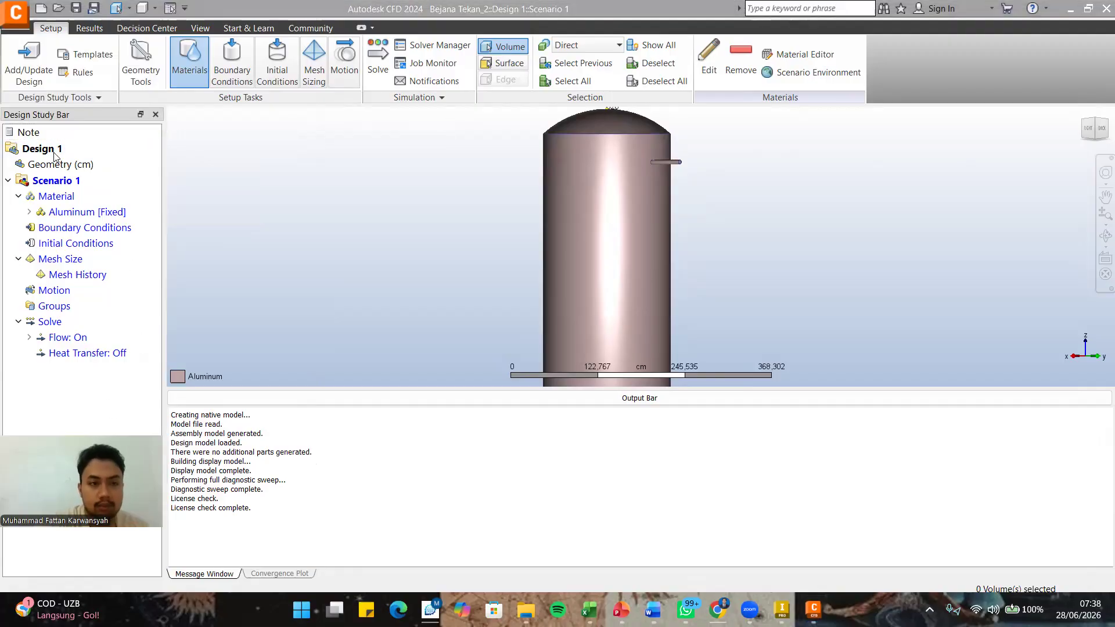
{"action": "left_click", "coordinate": [130, 57]}
{"action": "left_click_drag", "start_coordinate": [622, 107], "coordinate": [355, 151]}
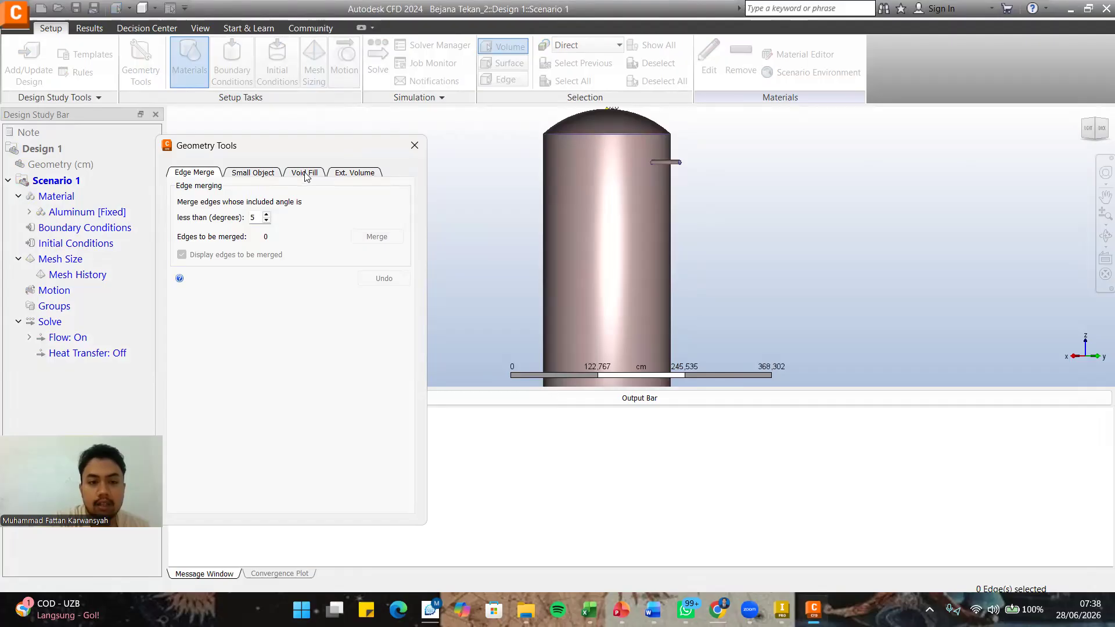
{"action": "left_click", "coordinate": [304, 173]}
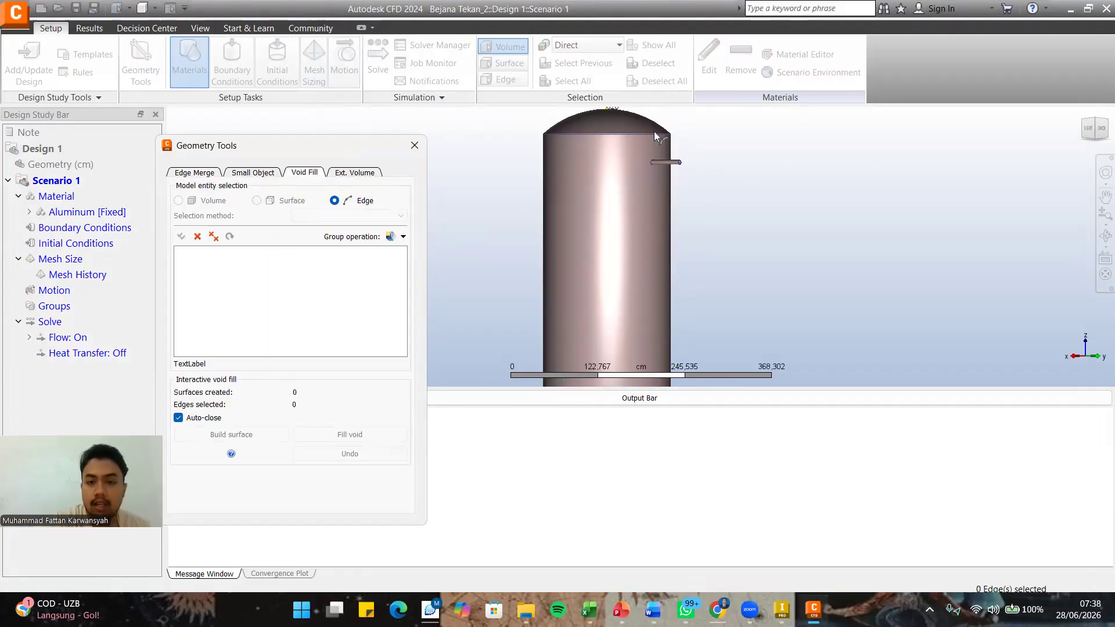
{"action": "scroll", "coordinate": [653, 131], "scroll_direction": "up", "scroll_amount": 1}
{"action": "scroll", "coordinate": [672, 152], "scroll_direction": "up", "scroll_amount": 5}
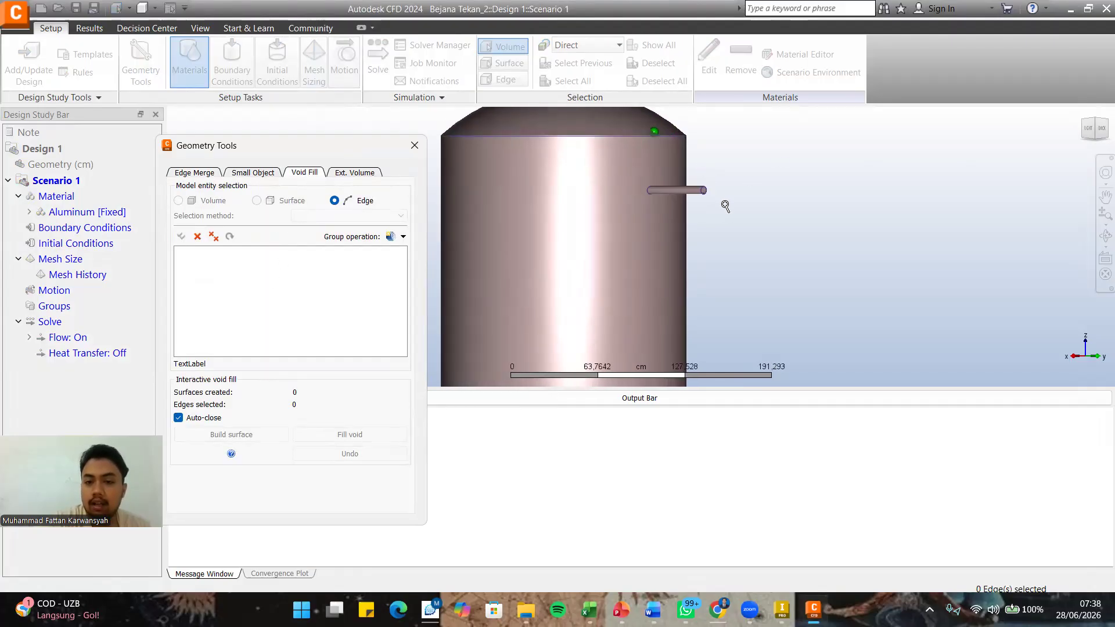
{"action": "scroll", "coordinate": [766, 259], "scroll_direction": "up", "scroll_amount": 2}
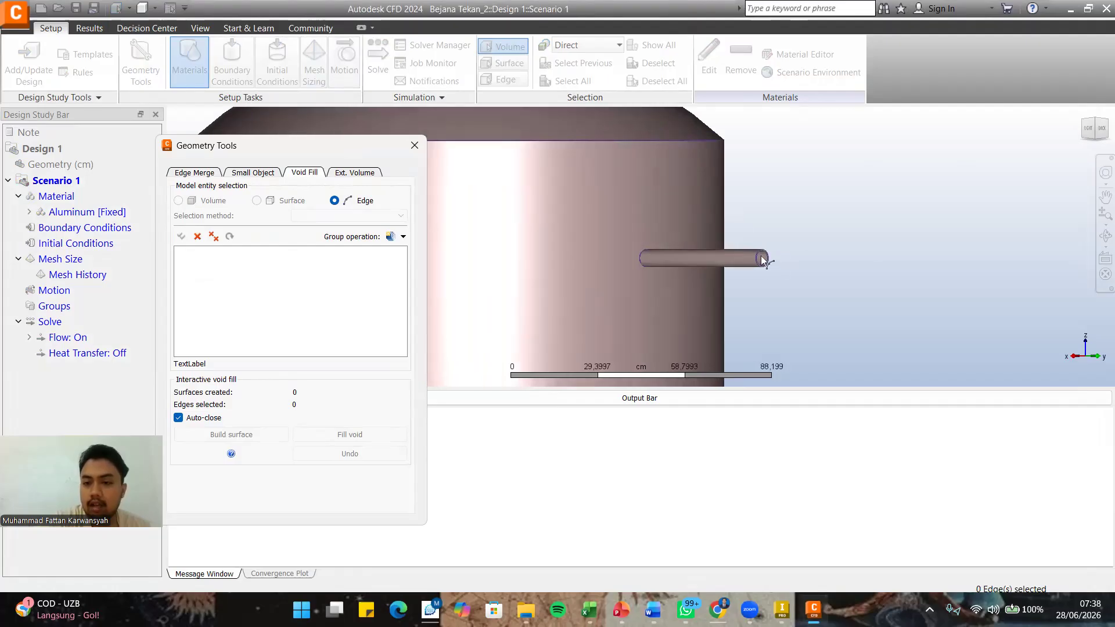
{"action": "left_click", "coordinate": [763, 259]}
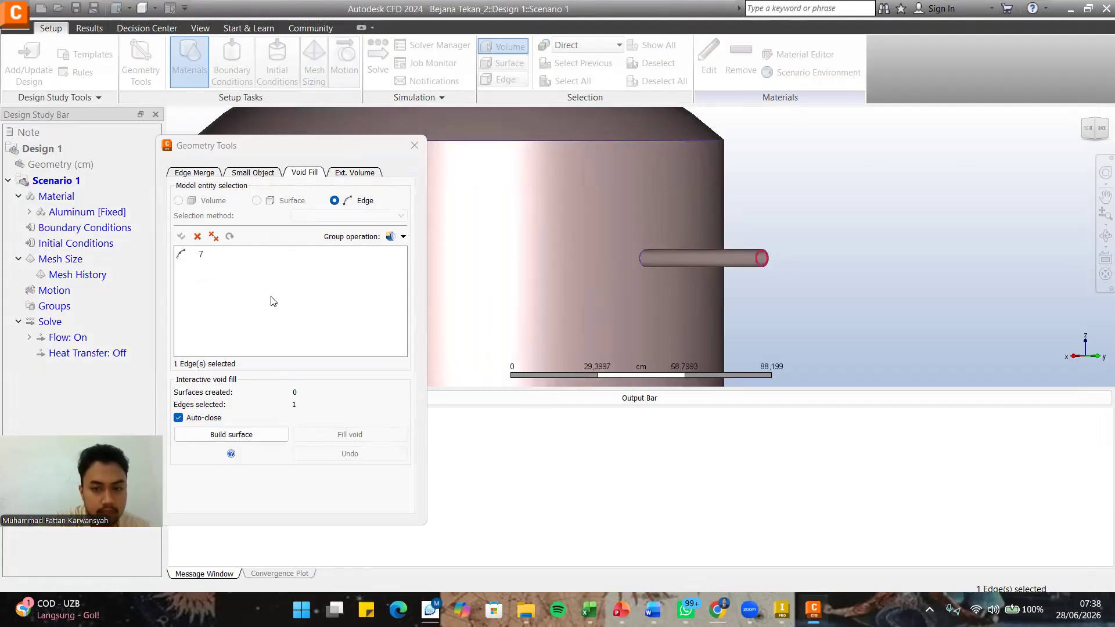
{"action": "left_click", "coordinate": [255, 440]}
Build a second void-fill surface that caps the open end of the vessel's lower nozzle.
{"action": "scroll", "coordinate": [719, 273], "scroll_direction": "down", "scroll_amount": 1}
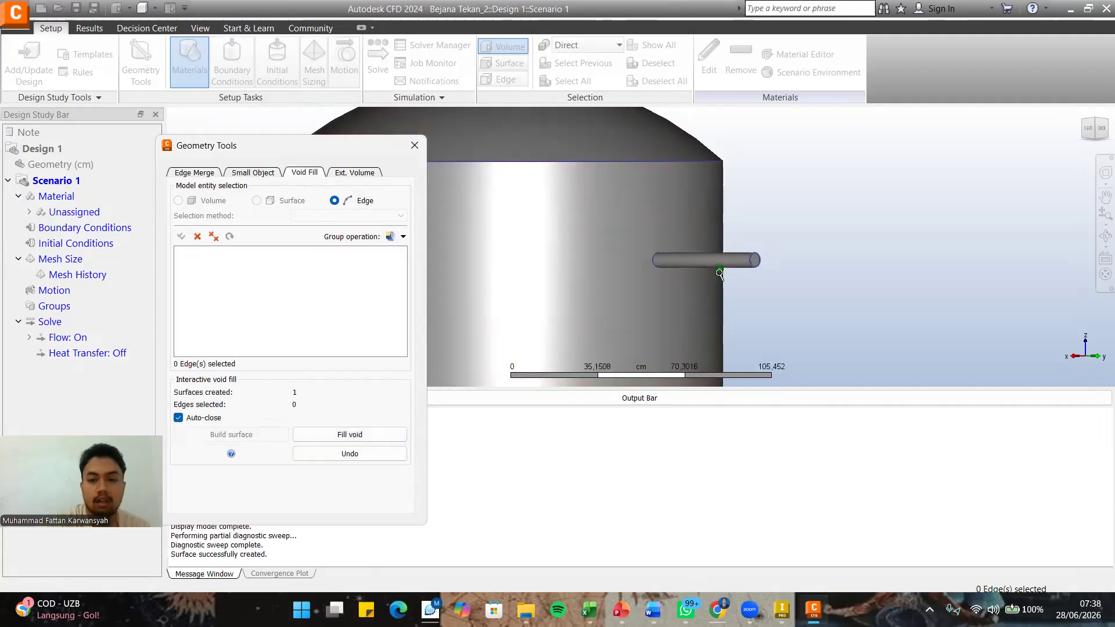
{"action": "scroll", "coordinate": [719, 273], "scroll_direction": "down", "scroll_amount": 6}
{"action": "middle_click_drag", "start_coordinate": [719, 297], "coordinate": [700, 182]}
{"action": "middle_click_drag", "start_coordinate": [695, 264], "coordinate": [685, 127]}
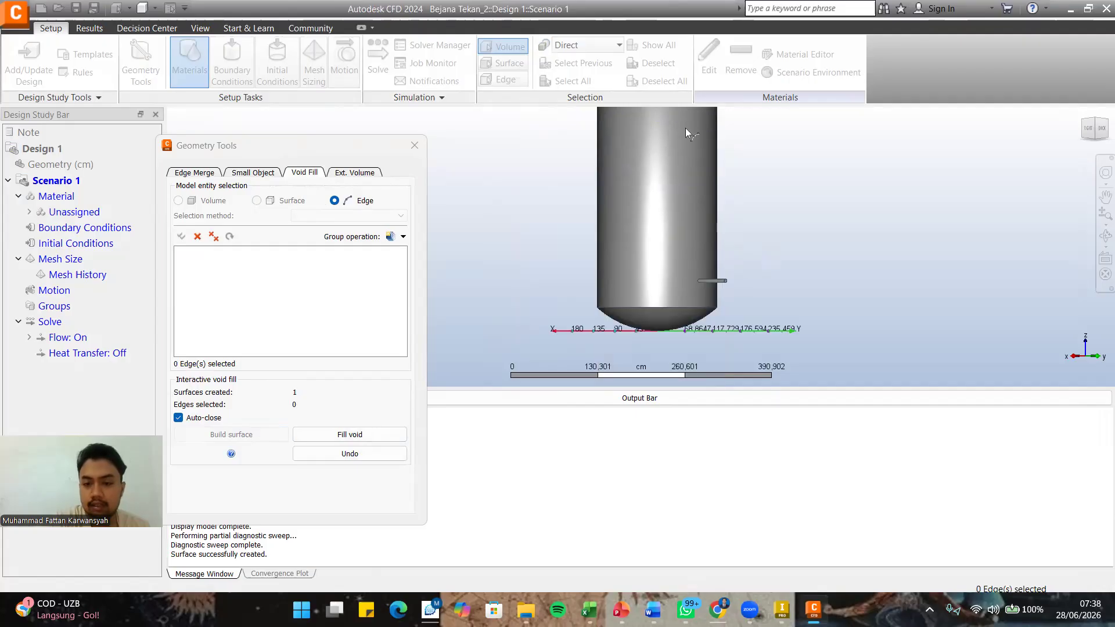
{"action": "scroll", "coordinate": [718, 264], "scroll_direction": "up", "scroll_amount": 5}
{"action": "scroll", "coordinate": [717, 194], "scroll_direction": "up", "scroll_amount": 2}
{"action": "left_click", "coordinate": [708, 165]}
{"action": "left_click", "coordinate": [214, 443]}
Fill the enclosed void inside the capped vessel to create the internal volume, and finish with the geometry tools.
{"action": "scroll", "coordinate": [672, 264], "scroll_direction": "down", "scroll_amount": 1}
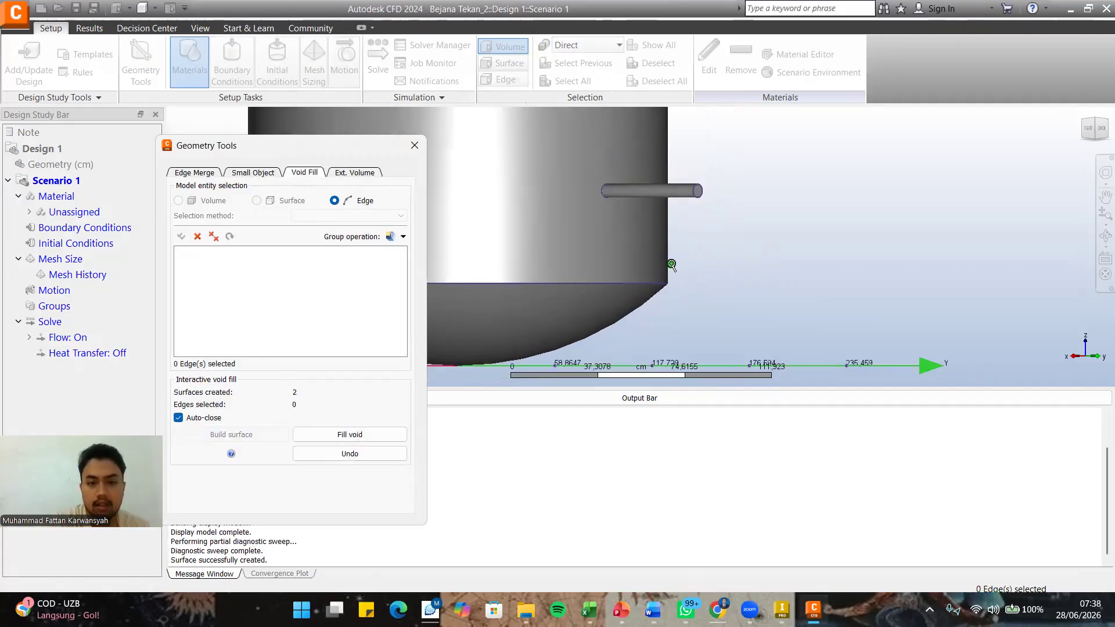
{"action": "scroll", "coordinate": [672, 264], "scroll_direction": "down", "scroll_amount": 1}
{"action": "scroll", "coordinate": [672, 264], "scroll_direction": "down", "scroll_amount": 5}
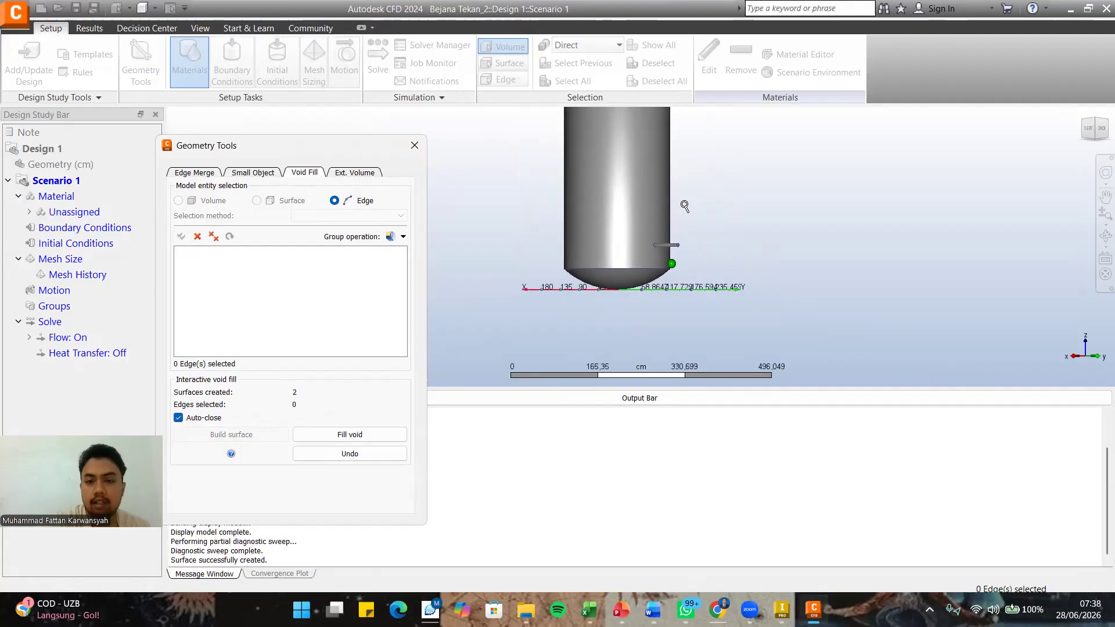
{"action": "middle_click_drag", "start_coordinate": [665, 151], "coordinate": [680, 220]}
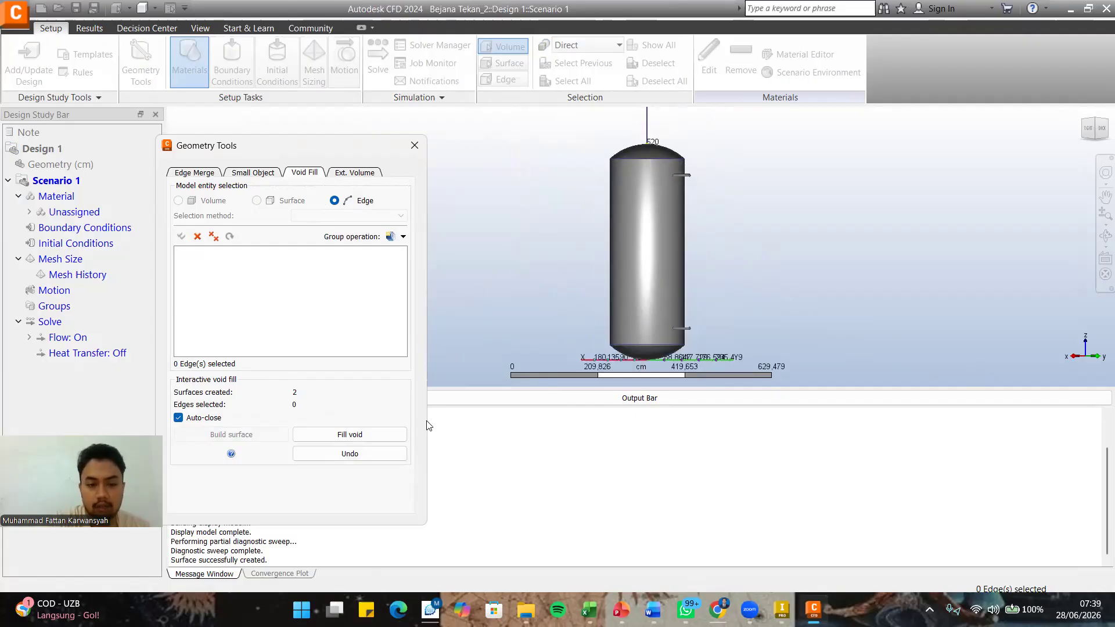
{"action": "left_click", "coordinate": [400, 437]}
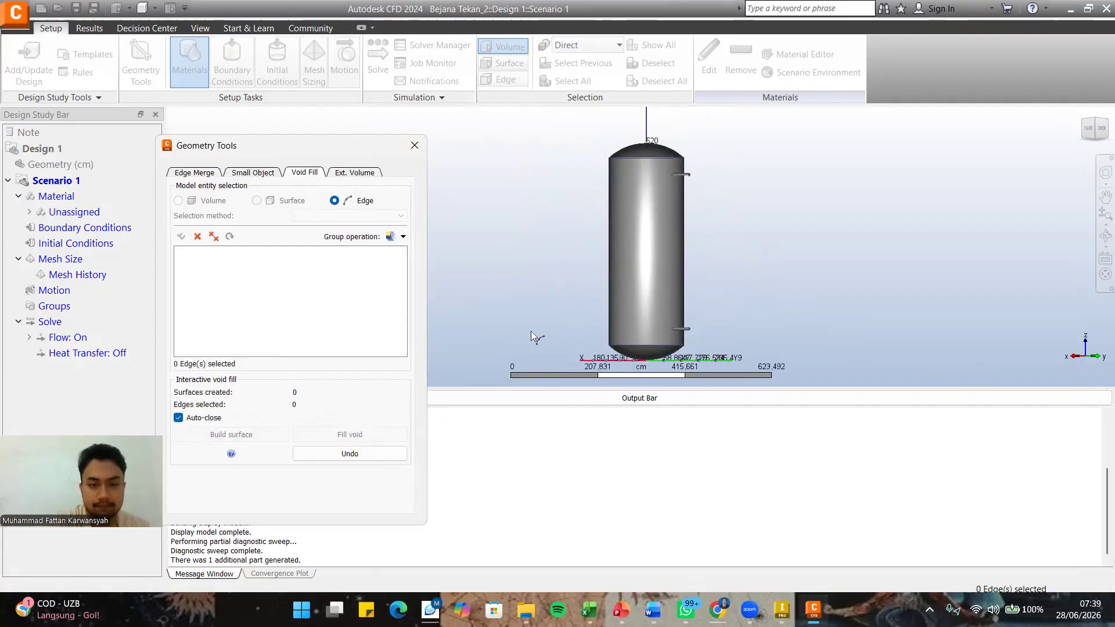
{"action": "left_click", "coordinate": [415, 145]}
{"action": "scroll", "coordinate": [658, 157], "scroll_direction": "down", "scroll_amount": 1}
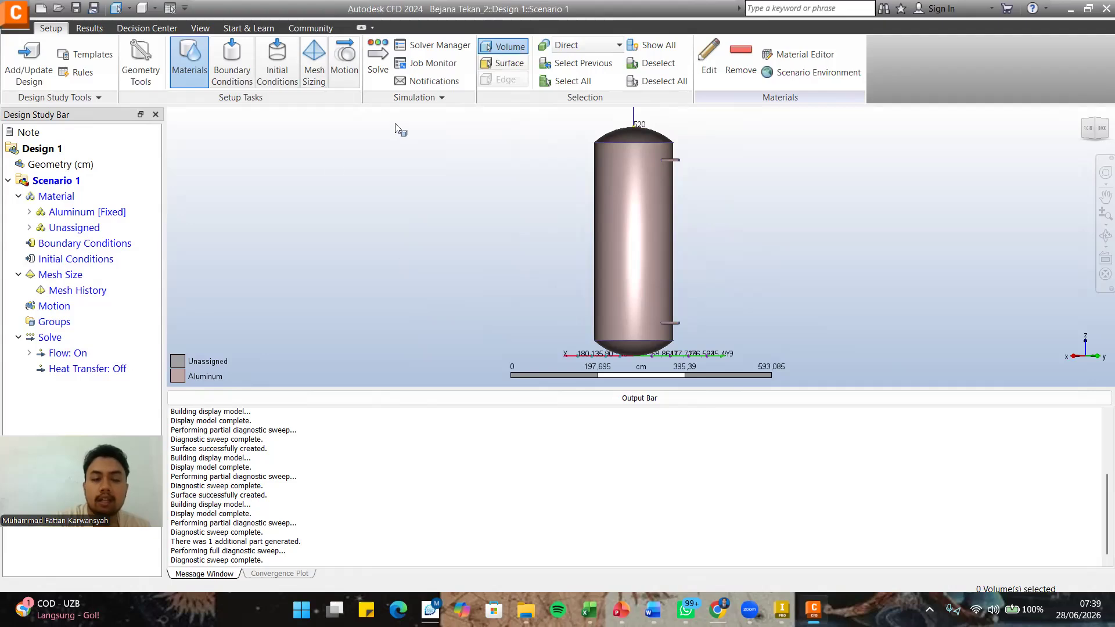
Assign the fluid material Air to the unassigned CFDCreatedVolume.
{"action": "left_click", "coordinate": [52, 230]}
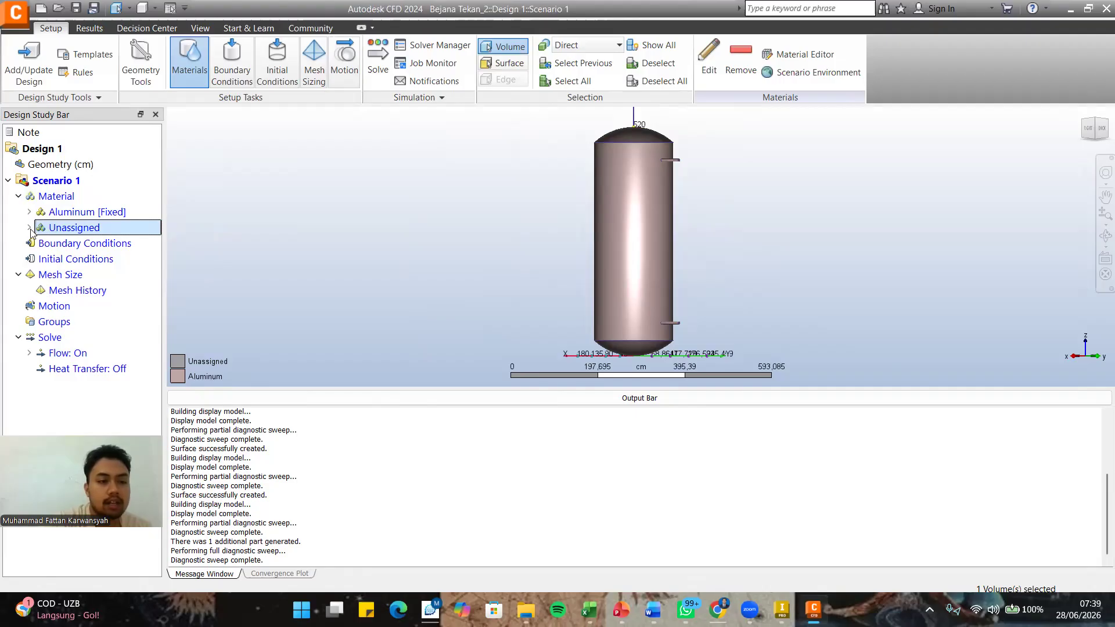
{"action": "left_click", "coordinate": [29, 228]}
{"action": "left_click", "coordinate": [82, 244]}
{"action": "right_click", "coordinate": [83, 244]}
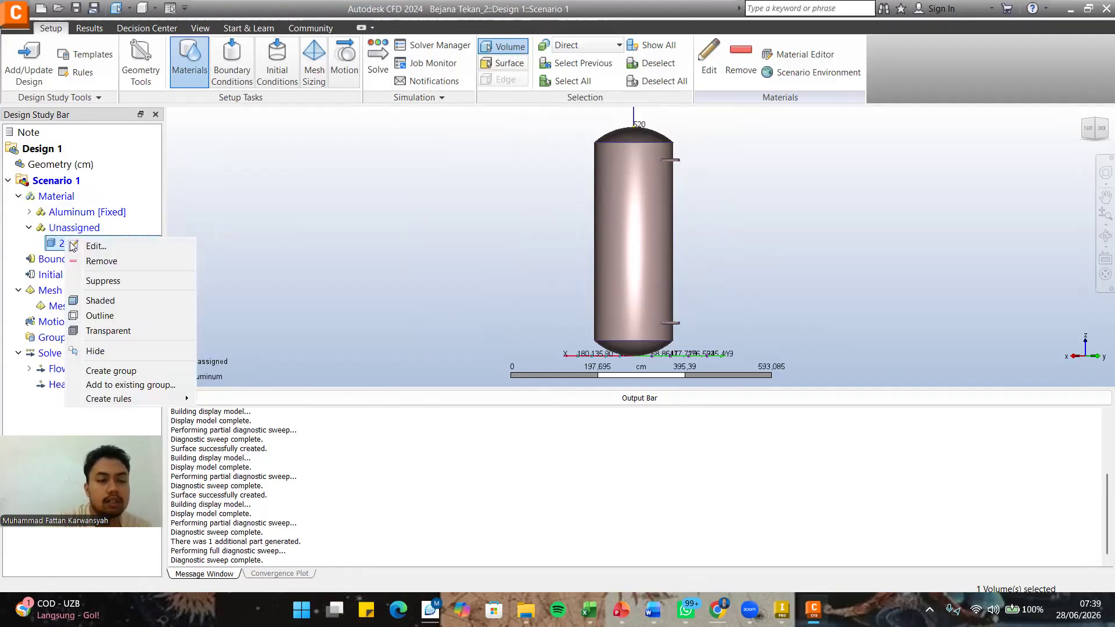
{"action": "left_click", "coordinate": [87, 246]}
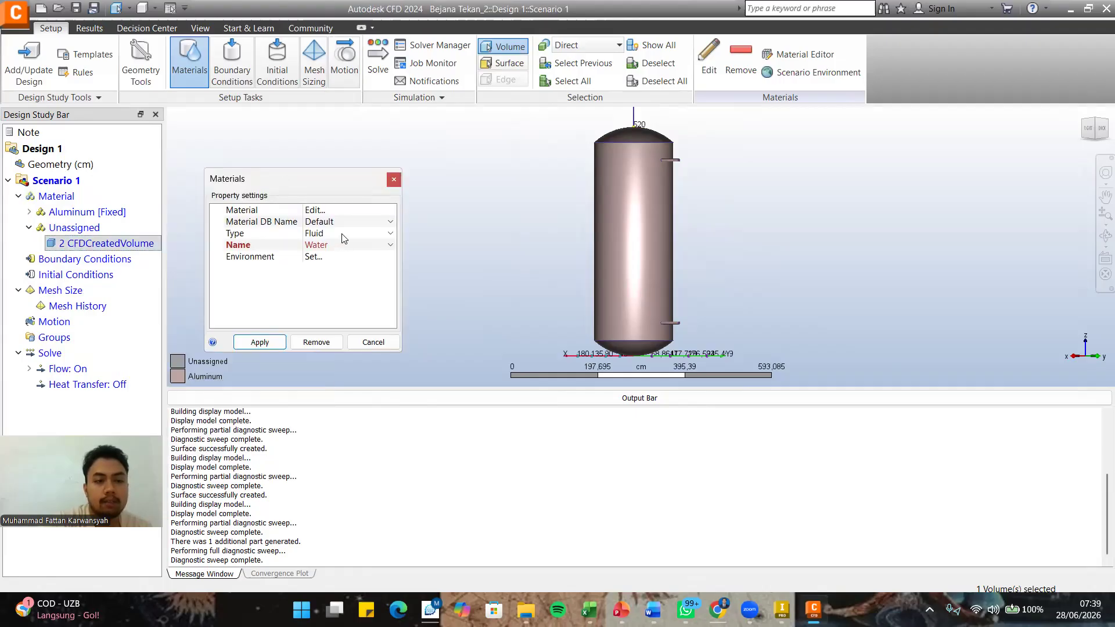
{"action": "left_click", "coordinate": [343, 237]}
{"action": "left_click", "coordinate": [340, 233]}
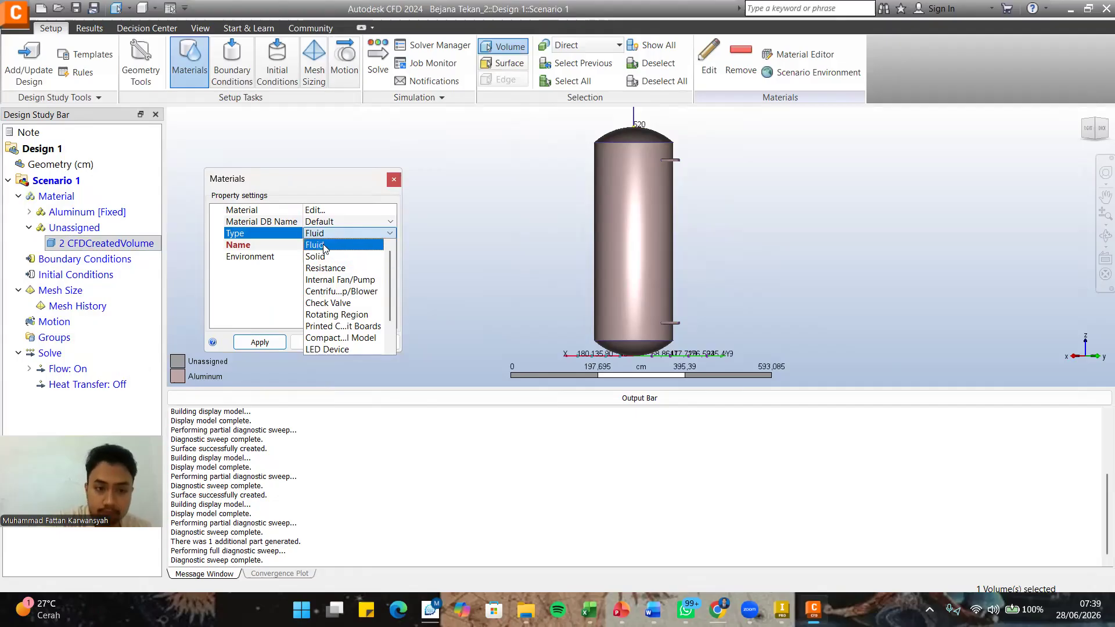
{"action": "left_click", "coordinate": [324, 246]}
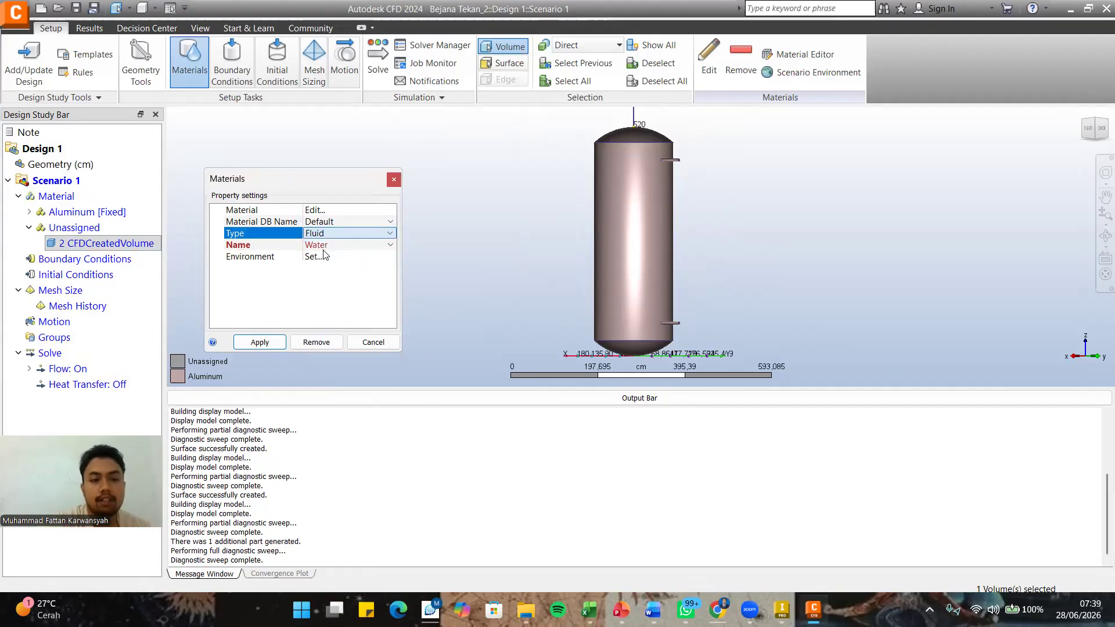
{"action": "left_click", "coordinate": [325, 245]}
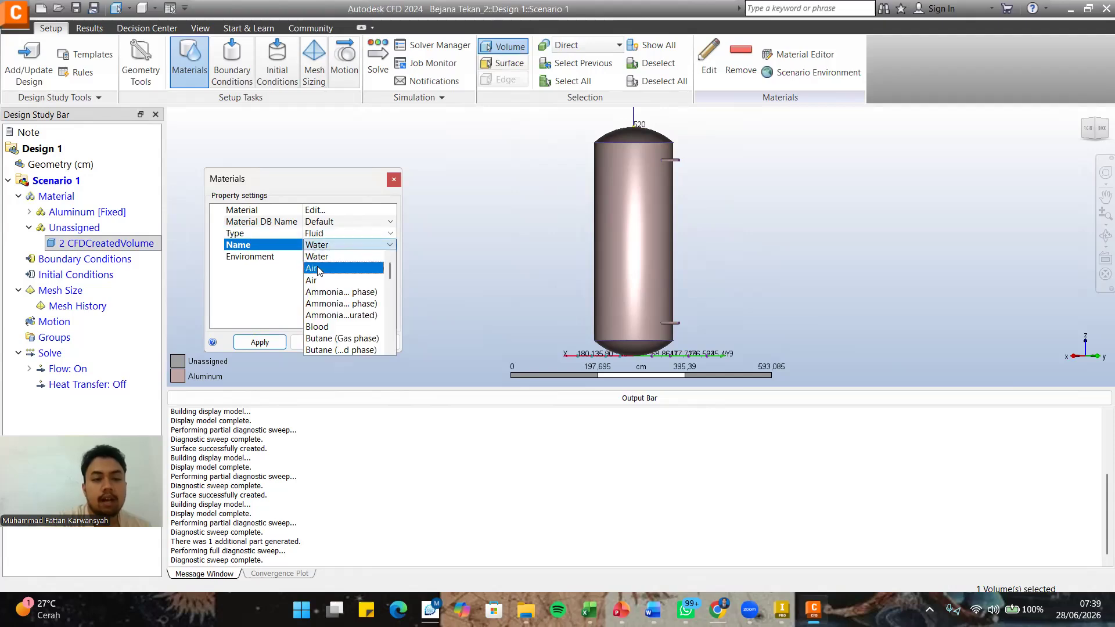
{"action": "left_click", "coordinate": [319, 268]}
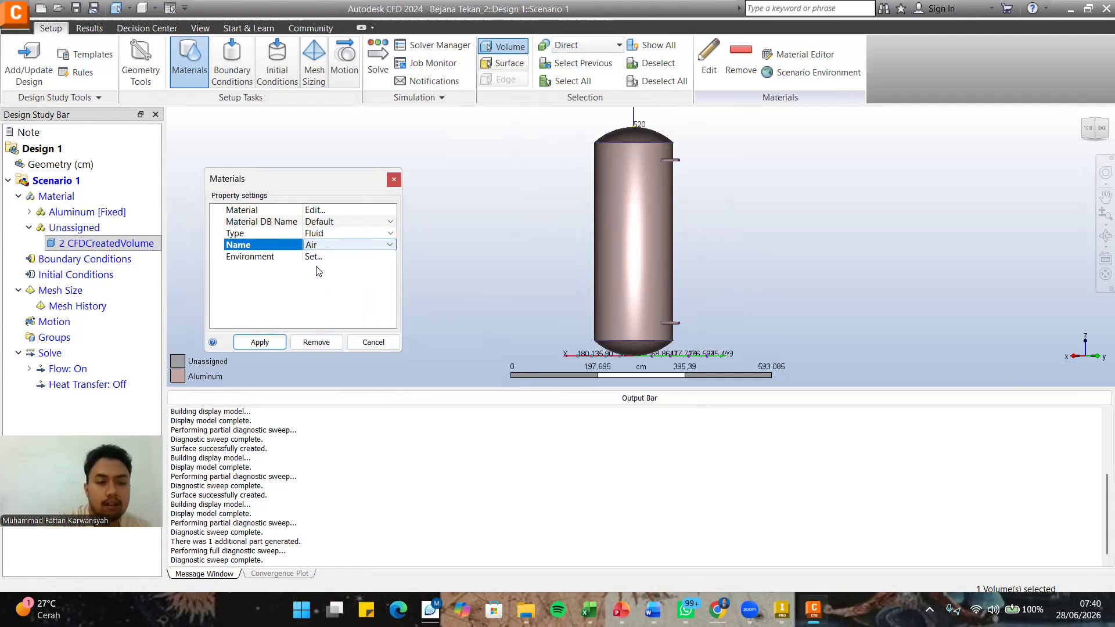
{"action": "left_click", "coordinate": [259, 342]}
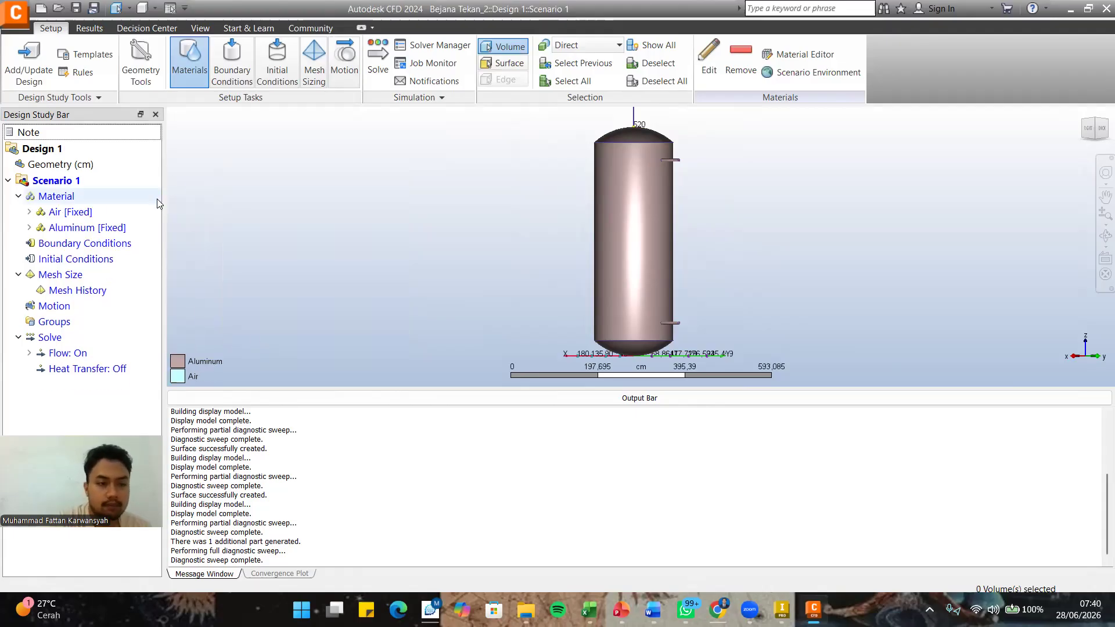
{"action": "left_click", "coordinate": [77, 227]}
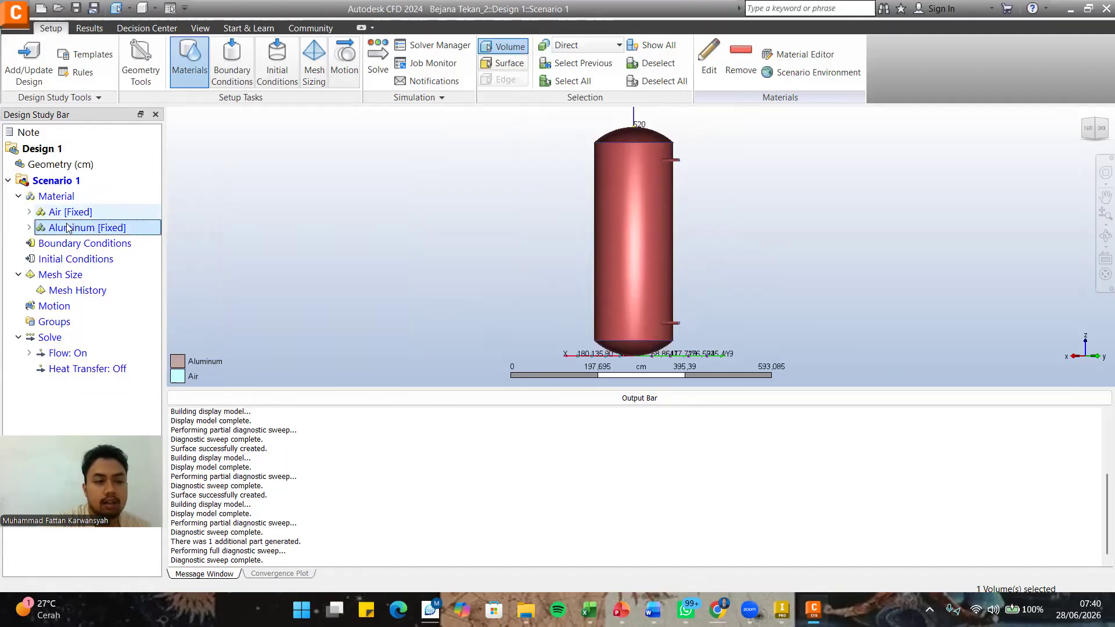
{"action": "right_click", "coordinate": [66, 231]}
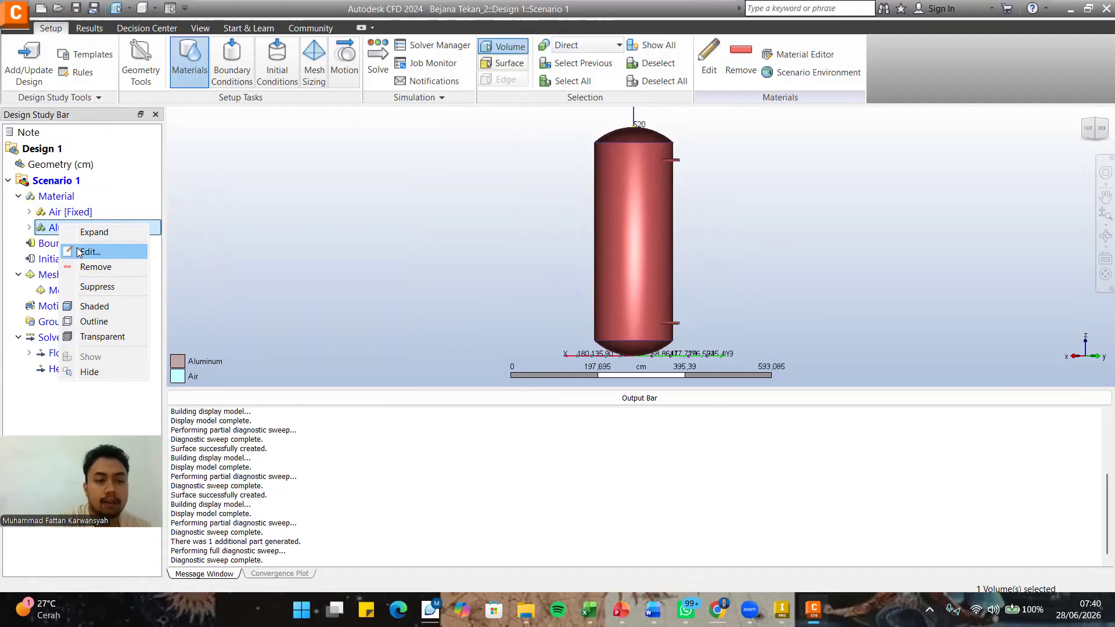
{"action": "left_click", "coordinate": [79, 252]}
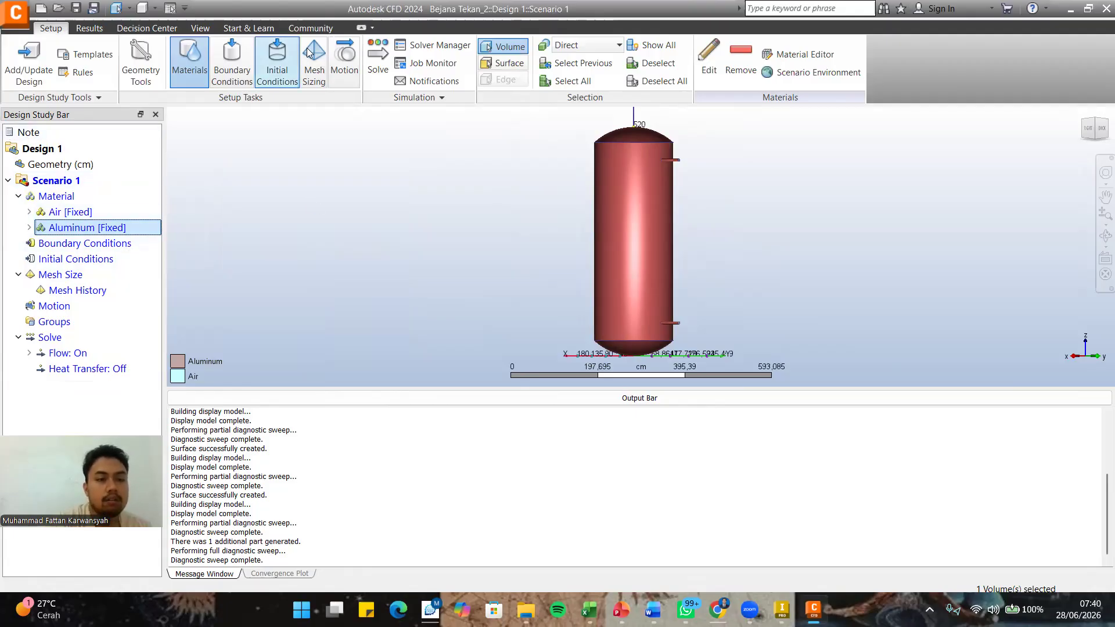
Start a boundary condition on the end face of the vessel's upper nozzle and make its type Pressure.
{"action": "left_click", "coordinate": [240, 53]}
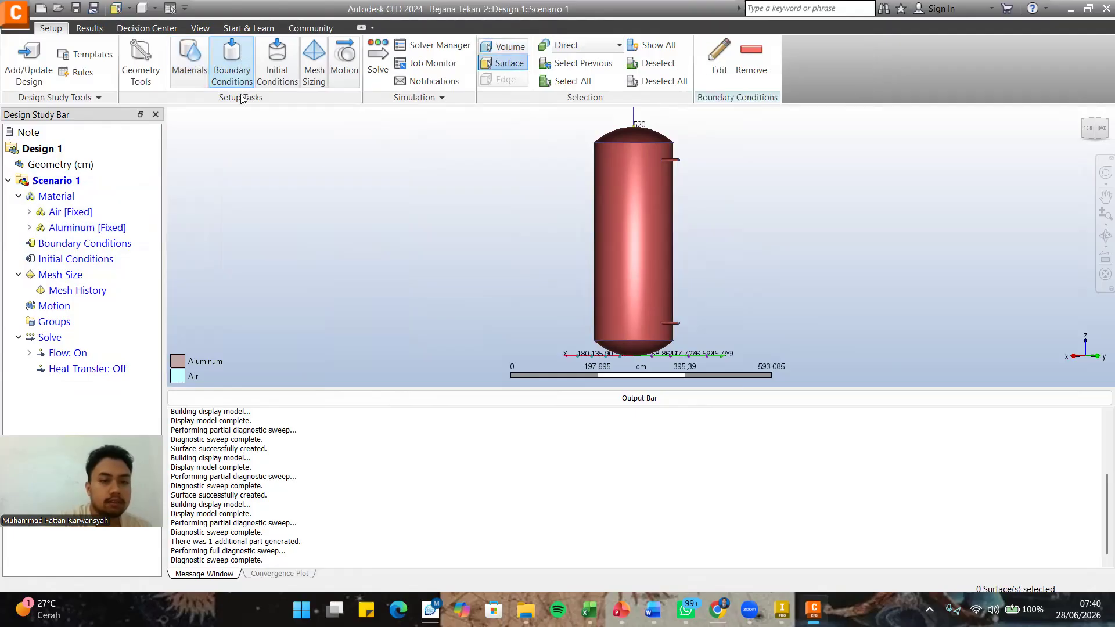
{"action": "scroll", "coordinate": [698, 154], "scroll_direction": "up", "scroll_amount": 3}
{"action": "scroll", "coordinate": [667, 172], "scroll_direction": "up", "scroll_amount": 5}
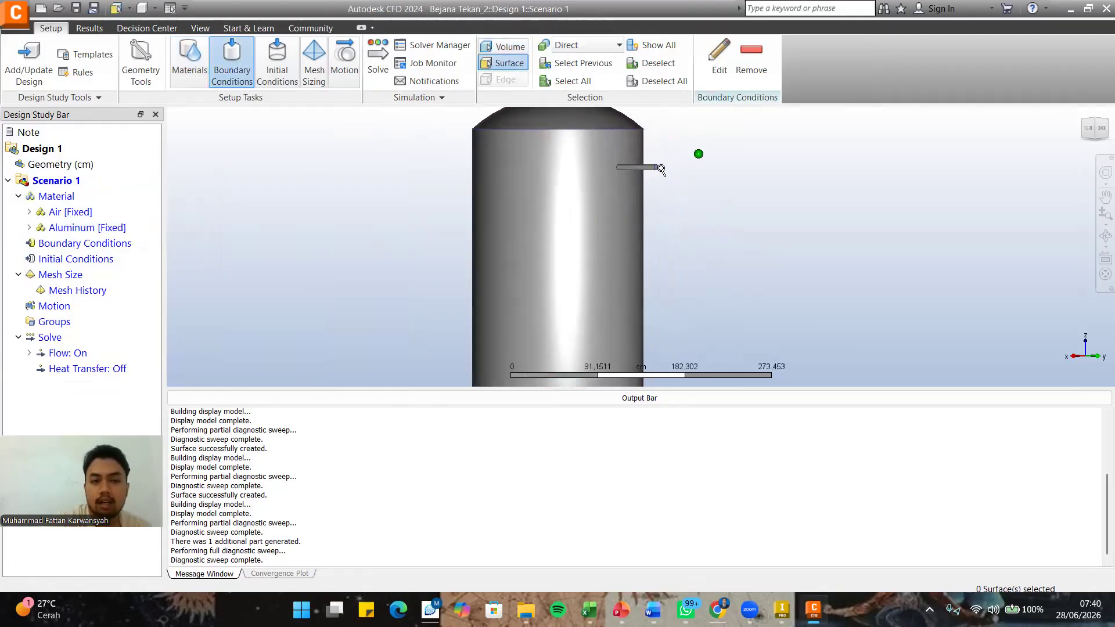
{"action": "scroll", "coordinate": [620, 178], "scroll_direction": "up", "scroll_amount": 3}
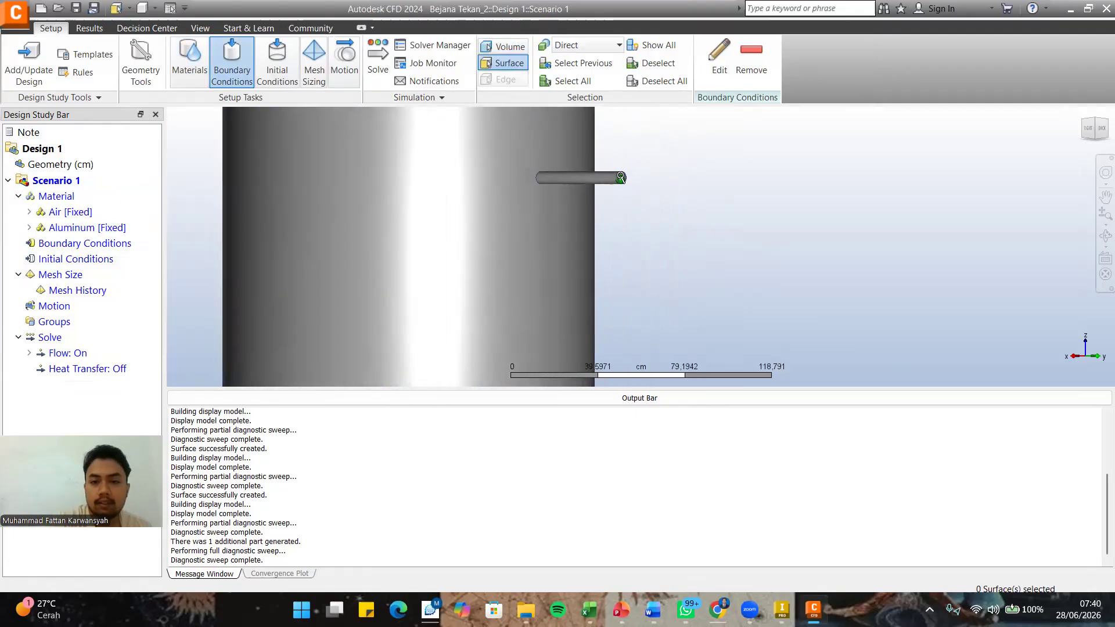
{"action": "left_click", "coordinate": [624, 178]}
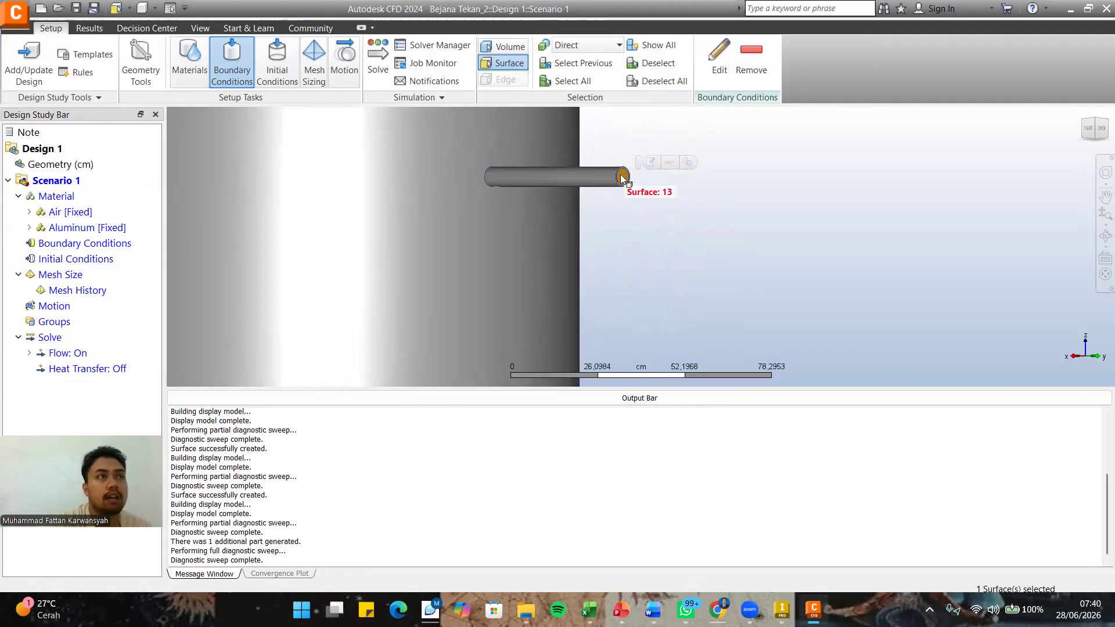
{"action": "left_click", "coordinate": [650, 162]}
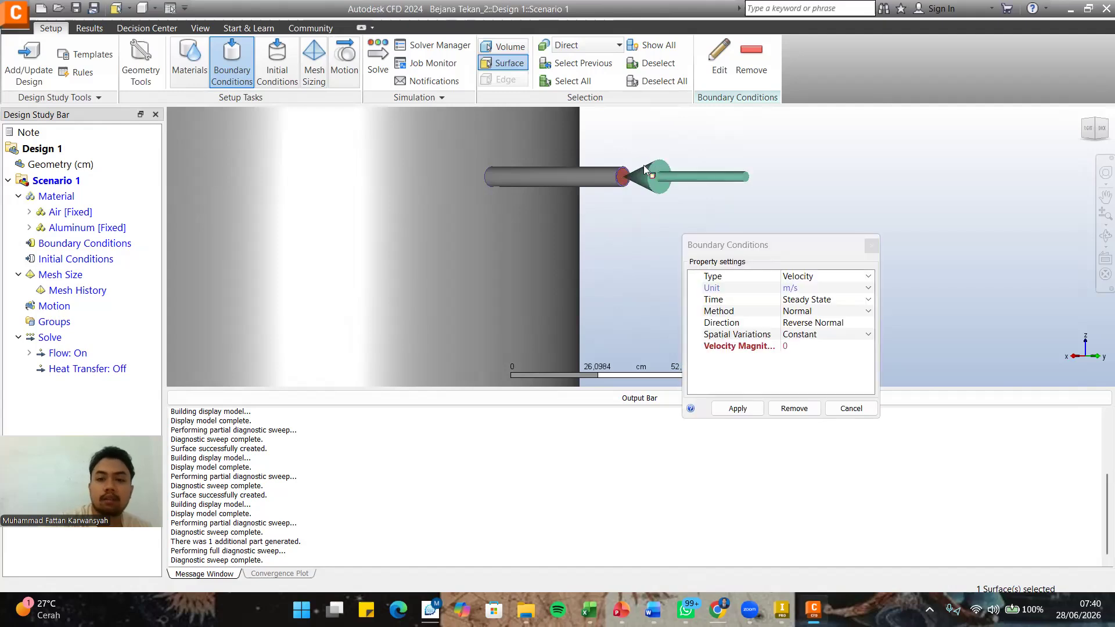
{"action": "left_click", "coordinate": [806, 277]}
{"action": "scroll", "coordinate": [804, 314], "scroll_direction": "down", "scroll_amount": 2}
{"action": "scroll", "coordinate": [805, 313], "scroll_direction": "up", "scroll_amount": 2}
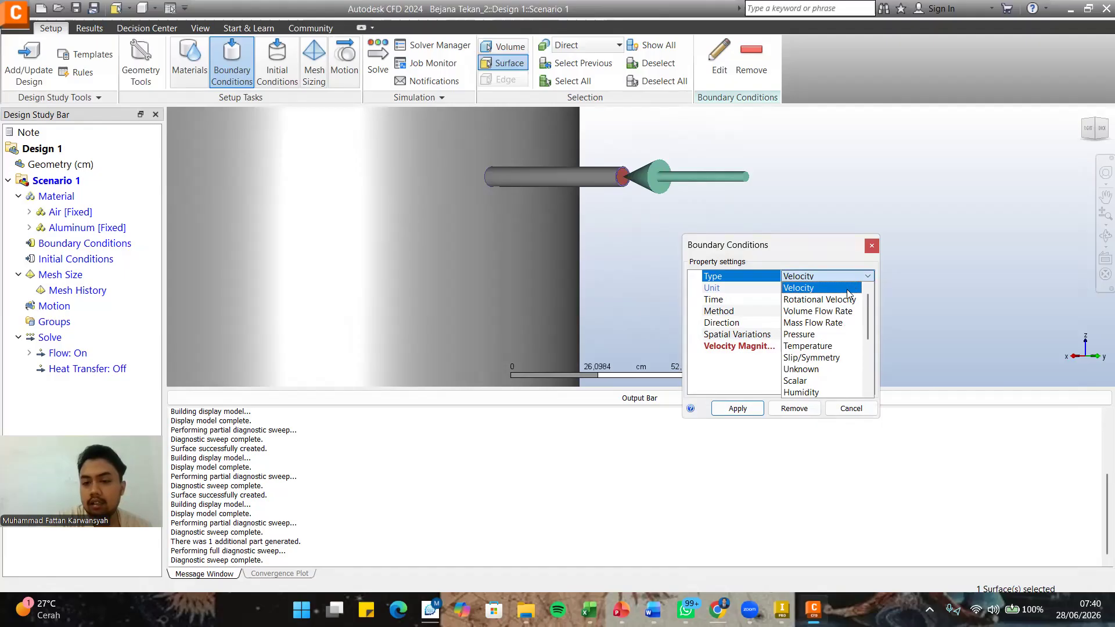
{"action": "left_click", "coordinate": [834, 339]}
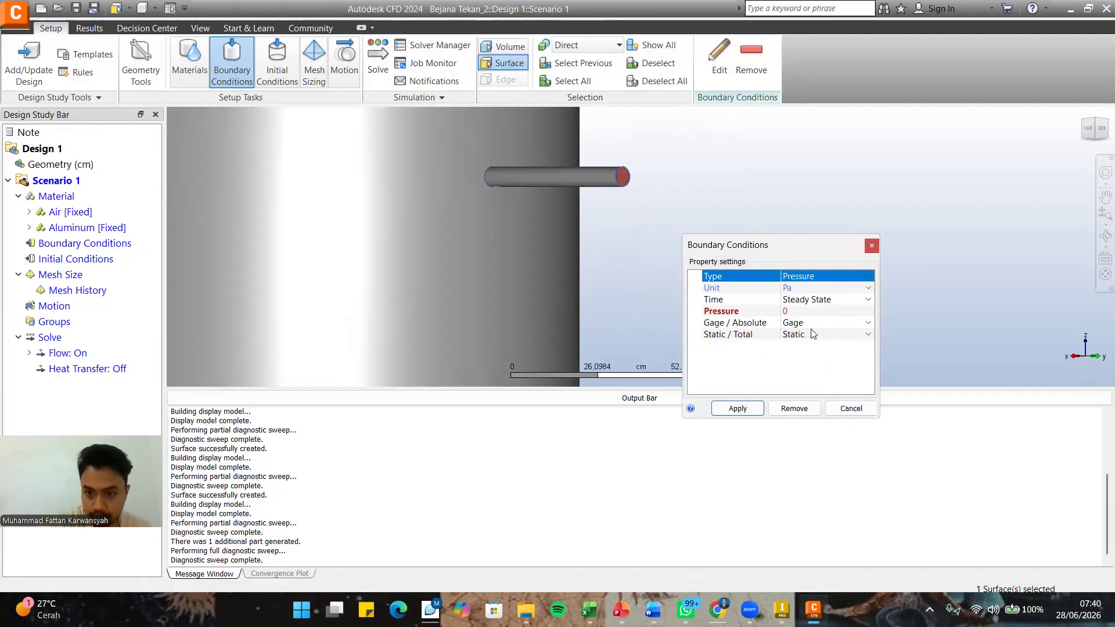
Set the upper nozzle's pressure condition to 6 bar and apply it.
{"action": "left_click", "coordinate": [807, 289]}
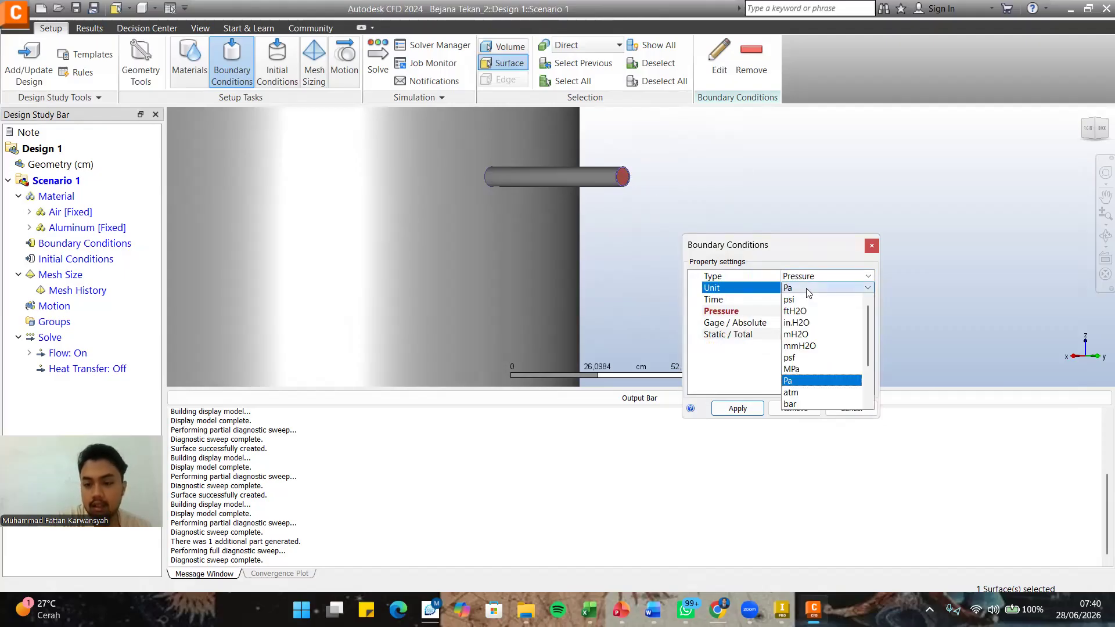
{"action": "scroll", "coordinate": [808, 325], "scroll_direction": "down", "scroll_amount": 2}
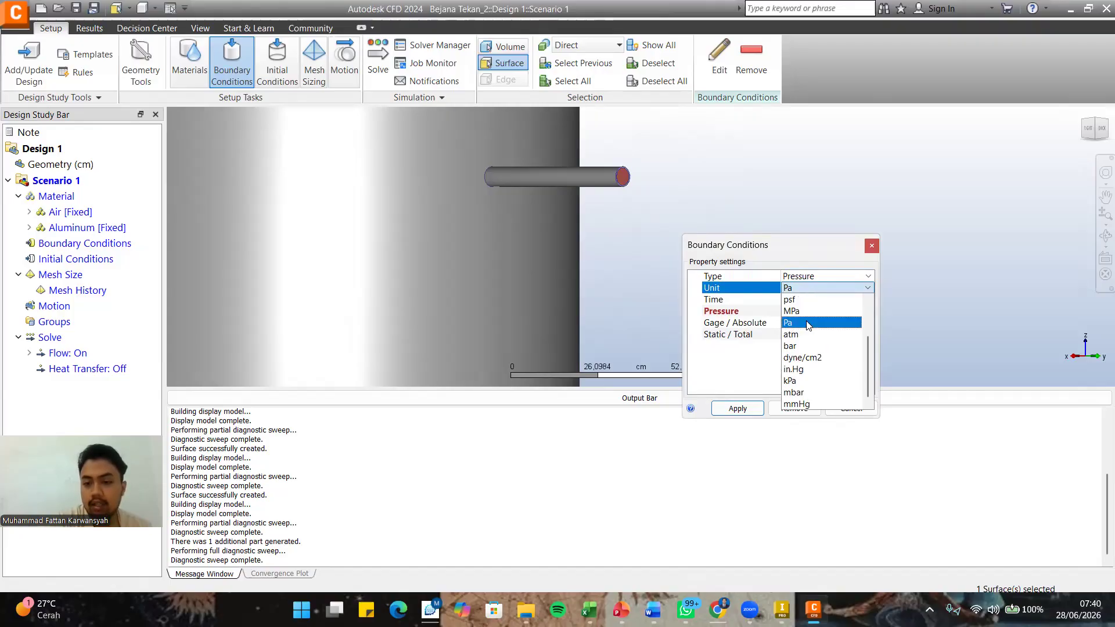
{"action": "scroll", "coordinate": [807, 326], "scroll_direction": "up", "scroll_amount": 1}
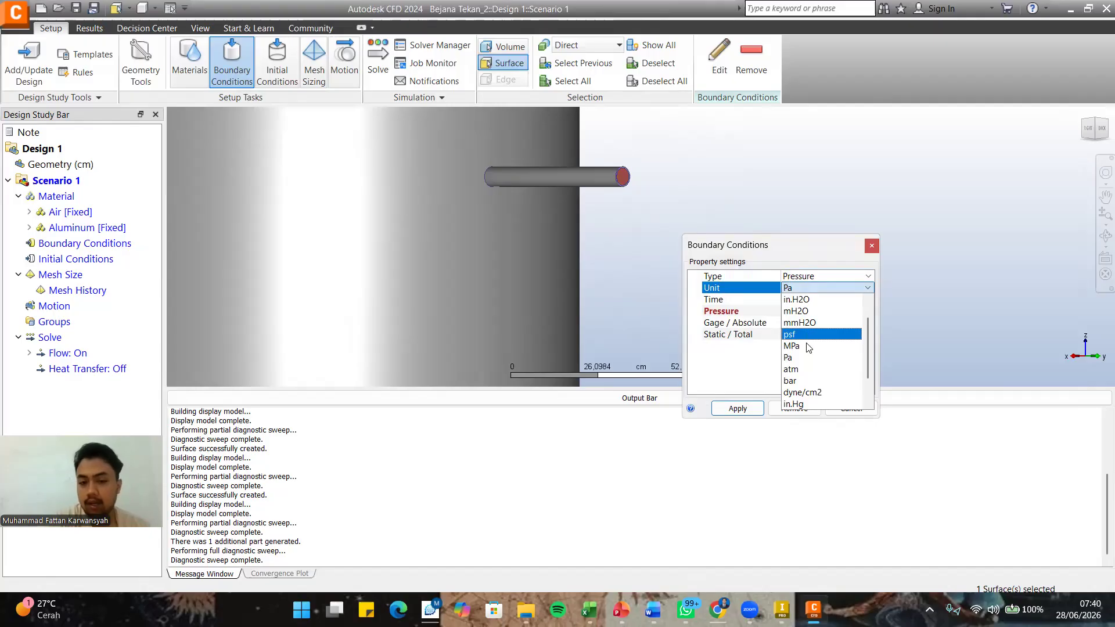
{"action": "left_click", "coordinate": [792, 381]}
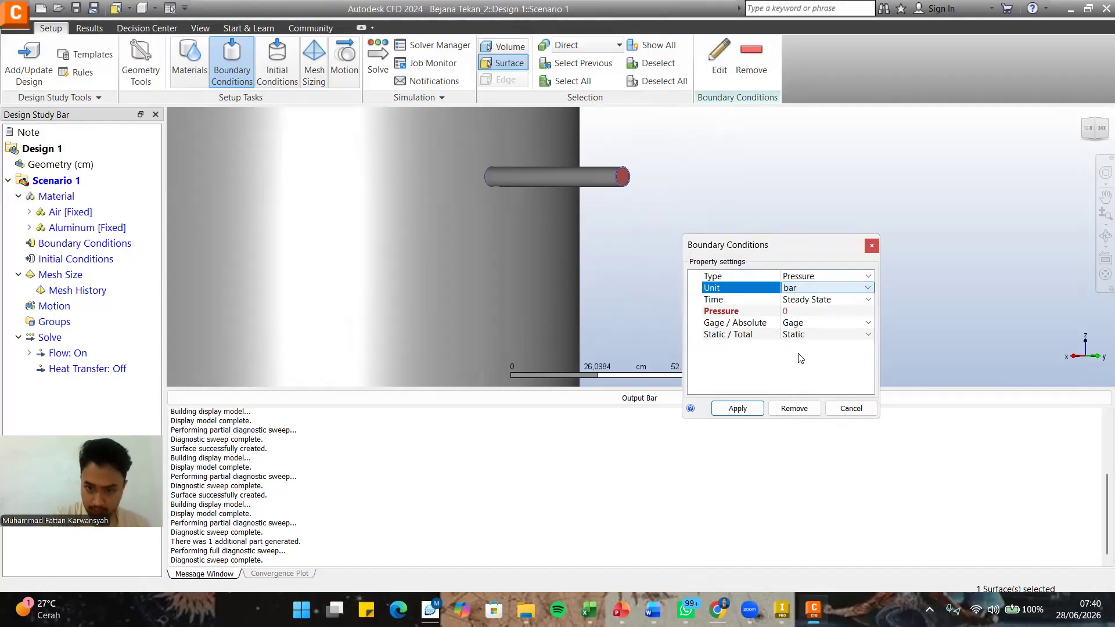
{"action": "left_click", "coordinate": [811, 312]}
{"action": "left_click", "coordinate": [812, 311]}
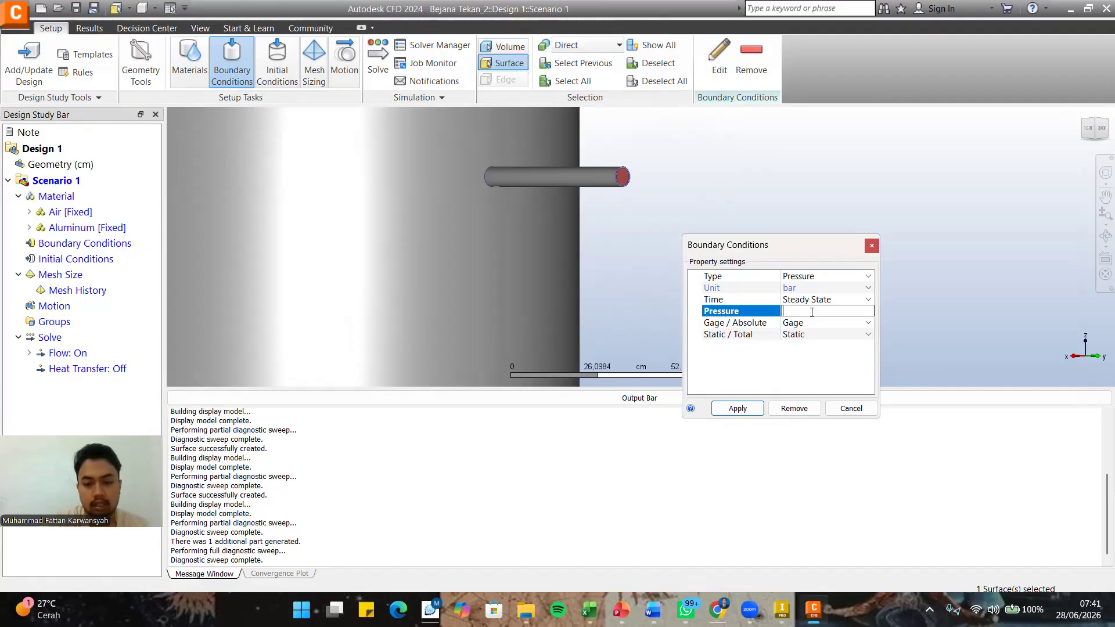
{"action": "type", "text": "6"}
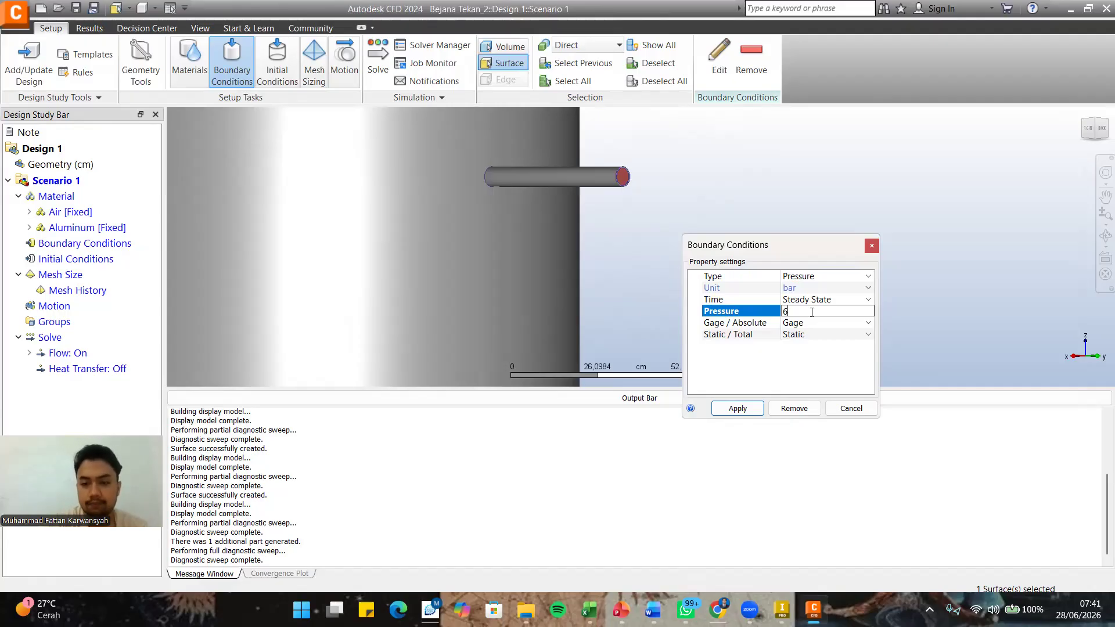
{"action": "left_click", "coordinate": [742, 410]}
Start a boundary condition on the end face of the vessel's lower nozzle and make its type Pressure.
{"action": "scroll", "coordinate": [757, 270], "scroll_direction": "down", "scroll_amount": 3}
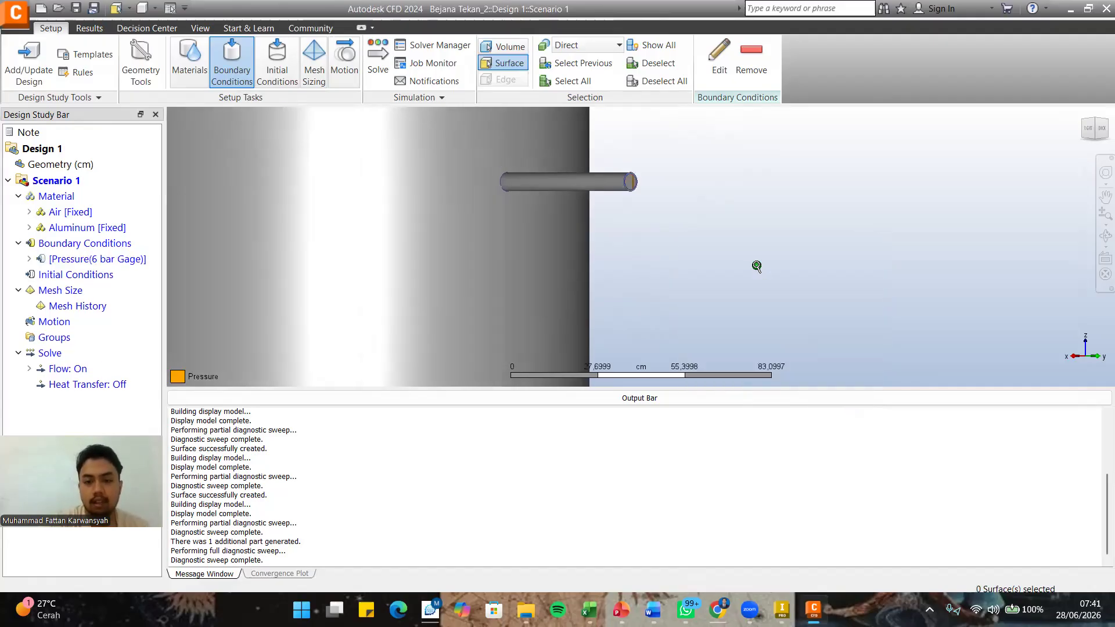
{"action": "scroll", "coordinate": [759, 272], "scroll_direction": "down", "scroll_amount": 3}
{"action": "middle_click_drag", "start_coordinate": [763, 325], "coordinate": [752, 116]}
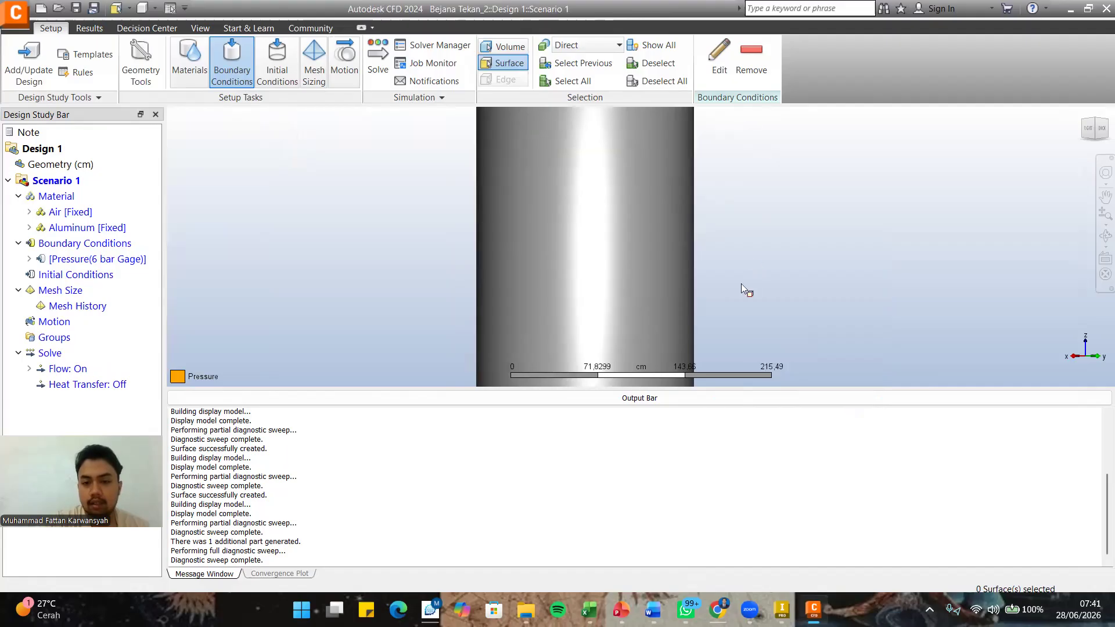
{"action": "middle_click_drag", "start_coordinate": [743, 287], "coordinate": [730, 231]}
{"action": "scroll", "coordinate": [730, 231], "scroll_direction": "down", "scroll_amount": 1}
{"action": "scroll", "coordinate": [730, 231], "scroll_direction": "up", "scroll_amount": 2}
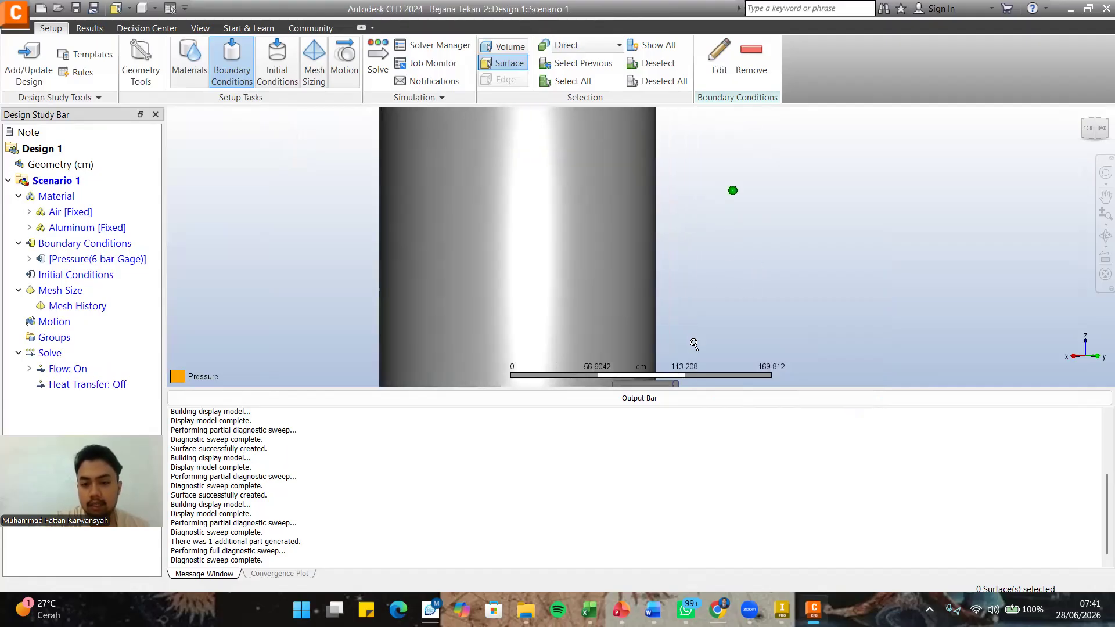
{"action": "middle_click_drag", "start_coordinate": [693, 343], "coordinate": [694, 262]}
{"action": "scroll", "coordinate": [691, 261], "scroll_direction": "up", "scroll_amount": 7}
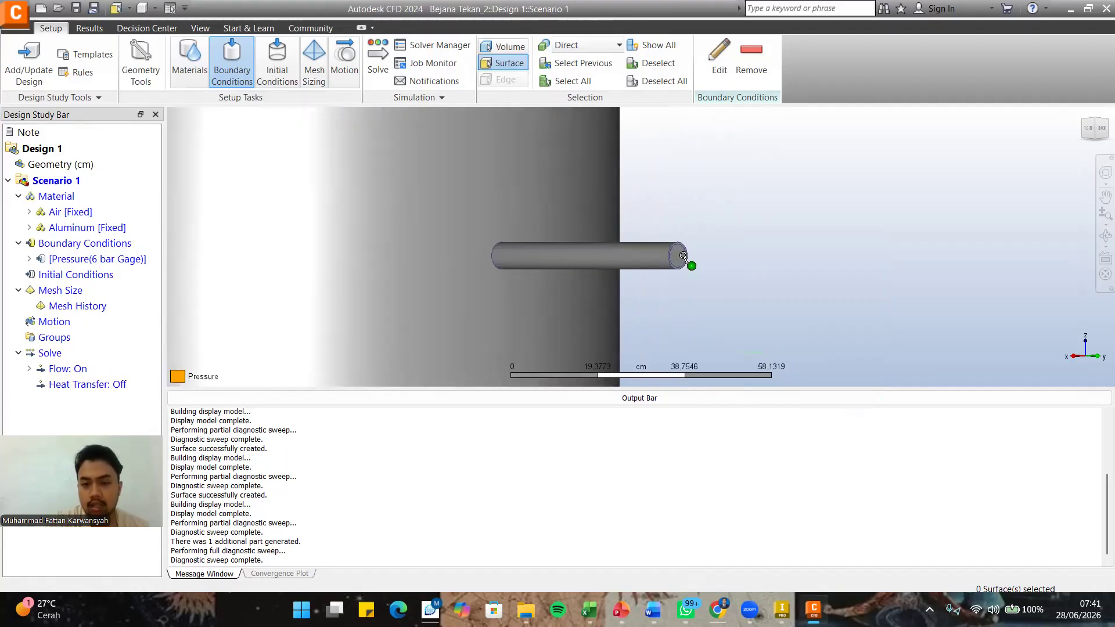
{"action": "left_click", "coordinate": [677, 255]}
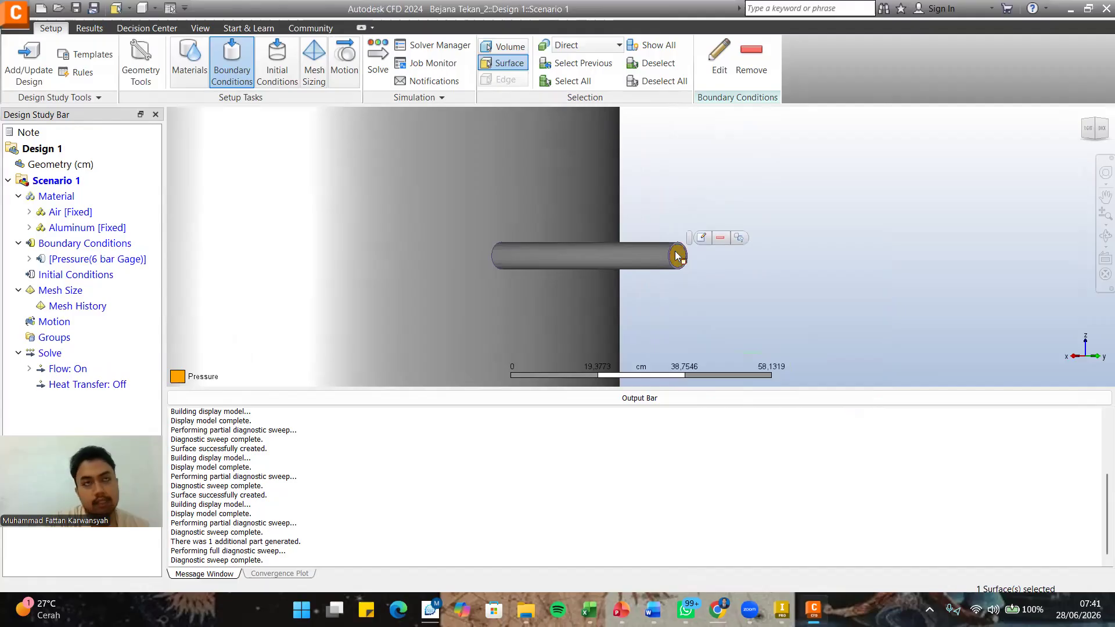
{"action": "left_click", "coordinate": [702, 238]}
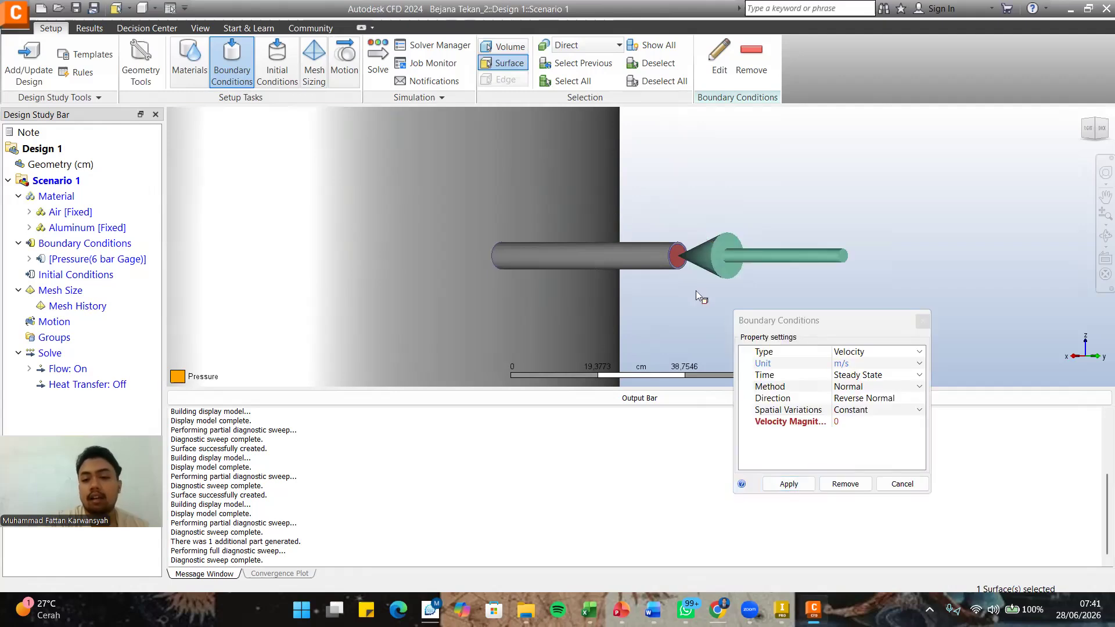
{"action": "mouse_move", "coordinate": [715, 250]}
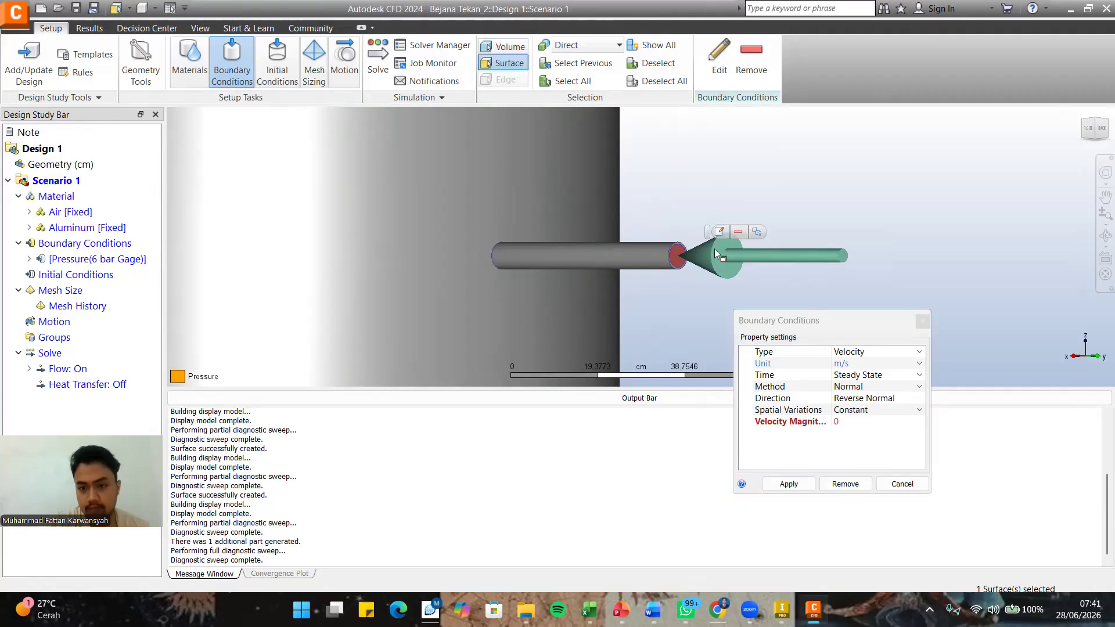
{"action": "scroll", "coordinate": [749, 258], "scroll_direction": "down", "scroll_amount": 5}
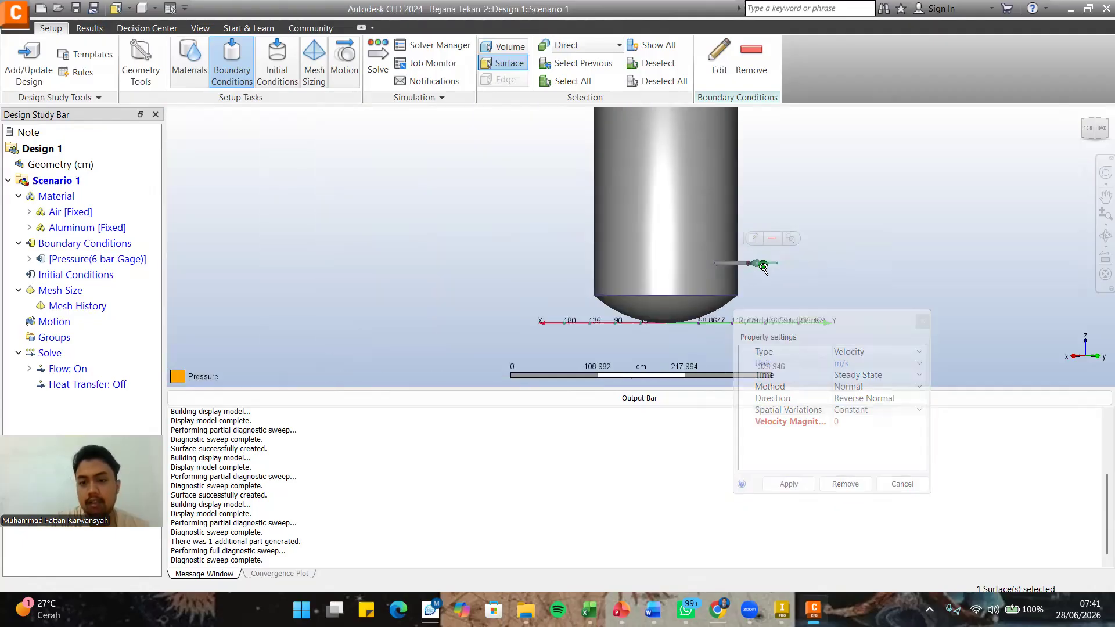
{"action": "scroll", "coordinate": [762, 265], "scroll_direction": "up", "scroll_amount": 5}
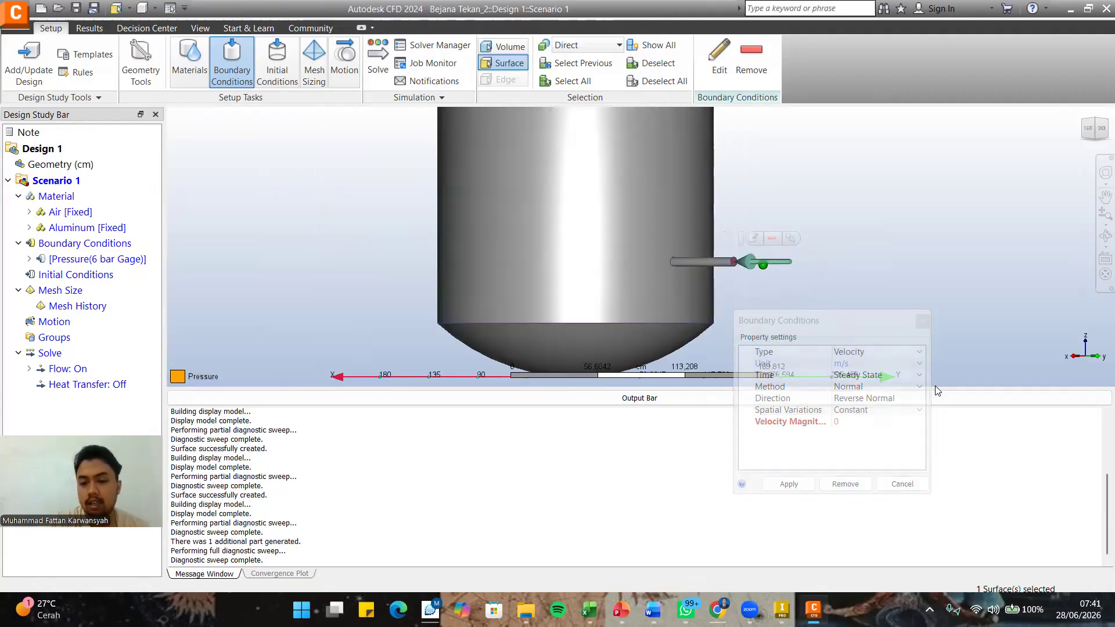
{"action": "left_click", "coordinate": [916, 354]}
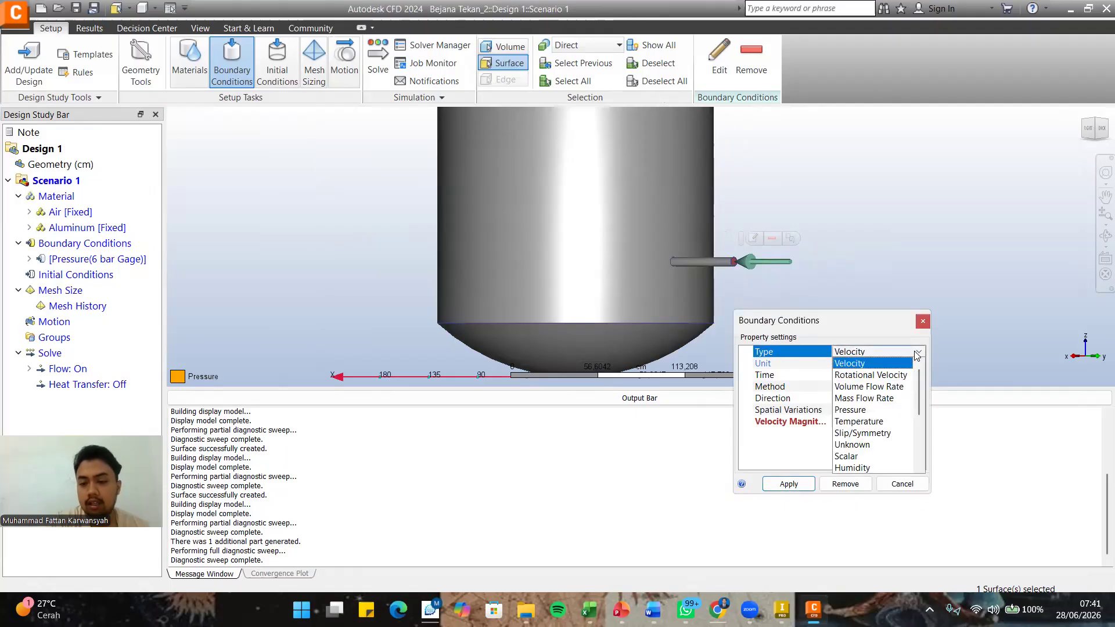
{"action": "left_click", "coordinate": [879, 414]}
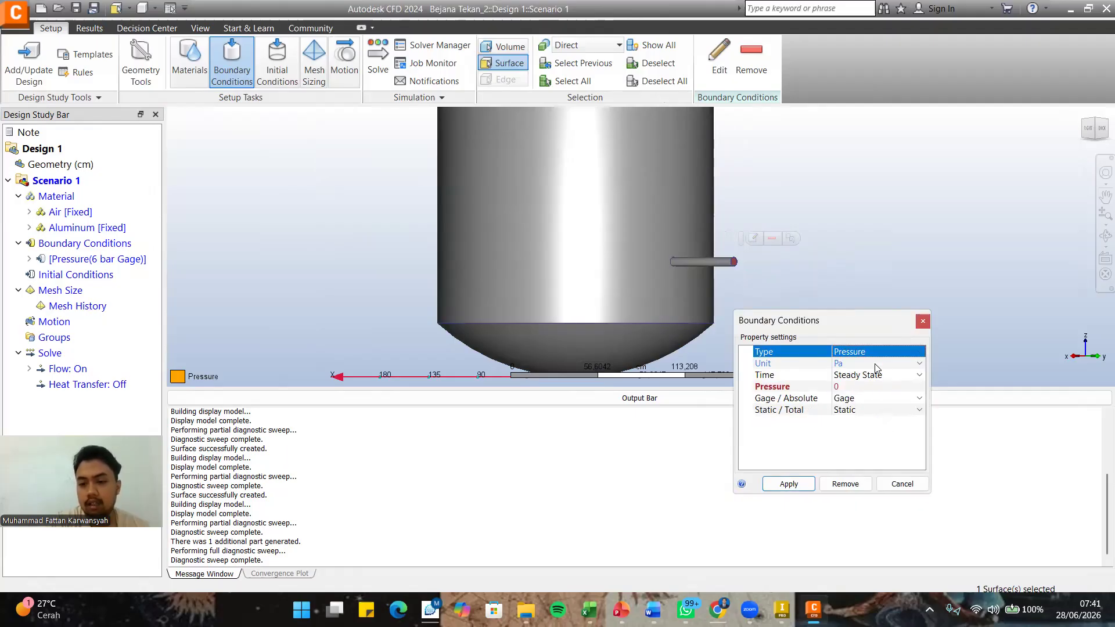
Set the lower nozzle's pressure condition to 5,5 bar and apply it.
{"action": "left_click", "coordinate": [918, 364]}
{"action": "left_click", "coordinate": [918, 363]}
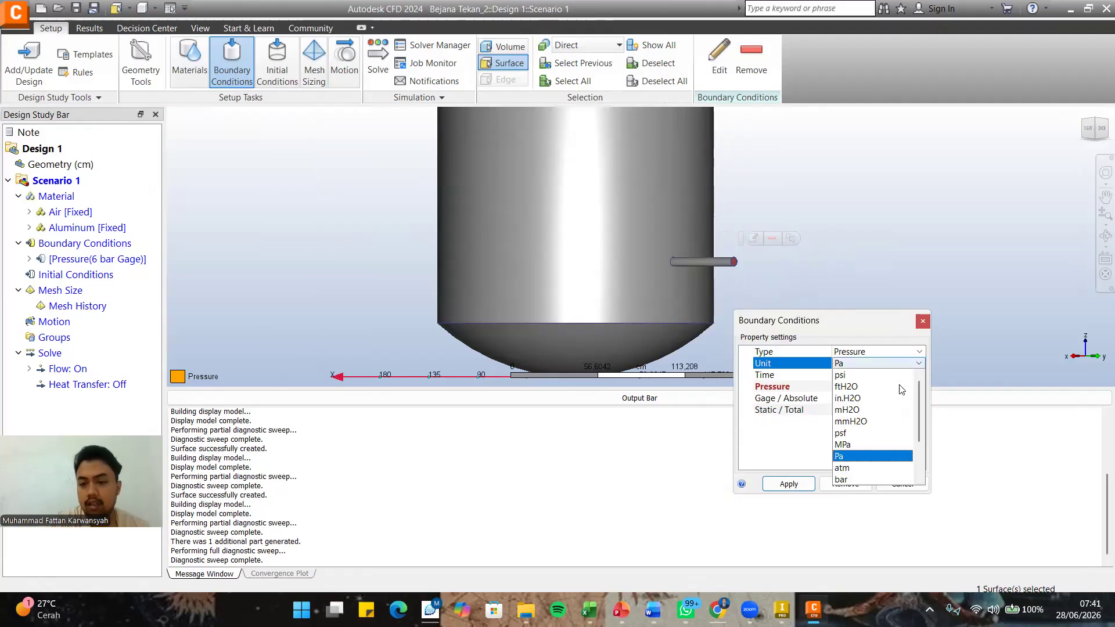
{"action": "left_click", "coordinate": [856, 479]}
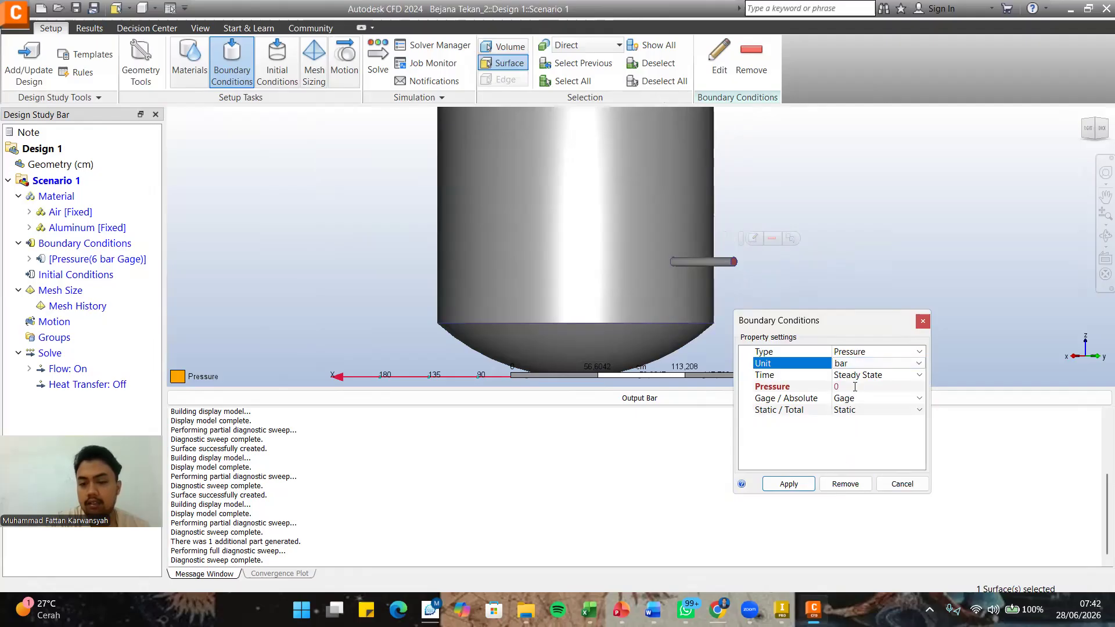
{"action": "left_click", "coordinate": [855, 386]}
{"action": "key", "text": "BackSpace"}
{"action": "type", "text": "5"}
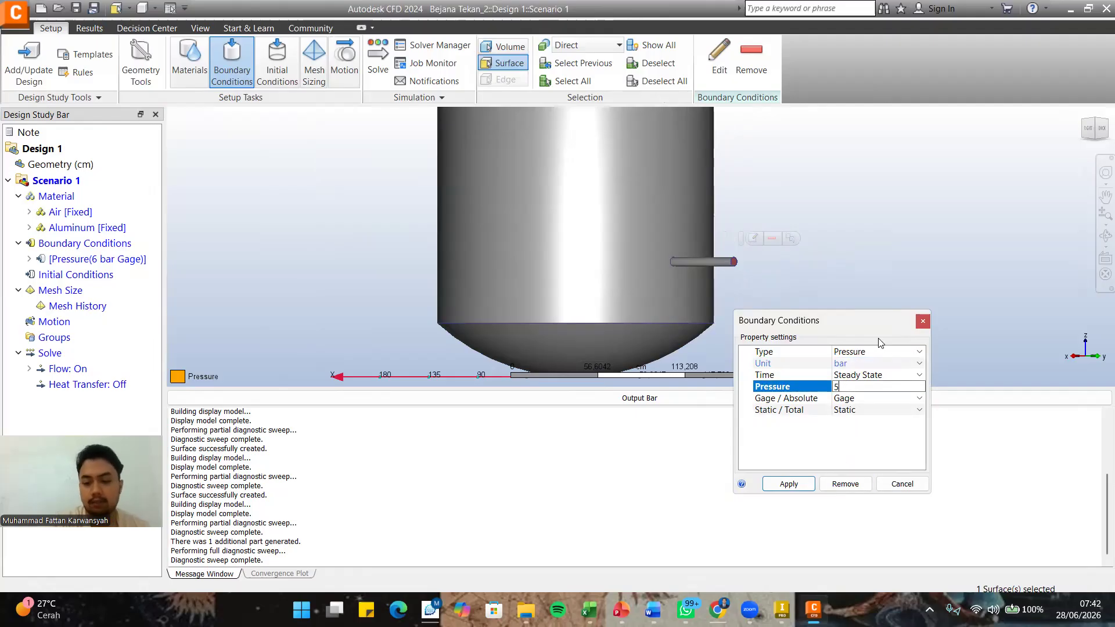
{"action": "type", "text": ".5"}
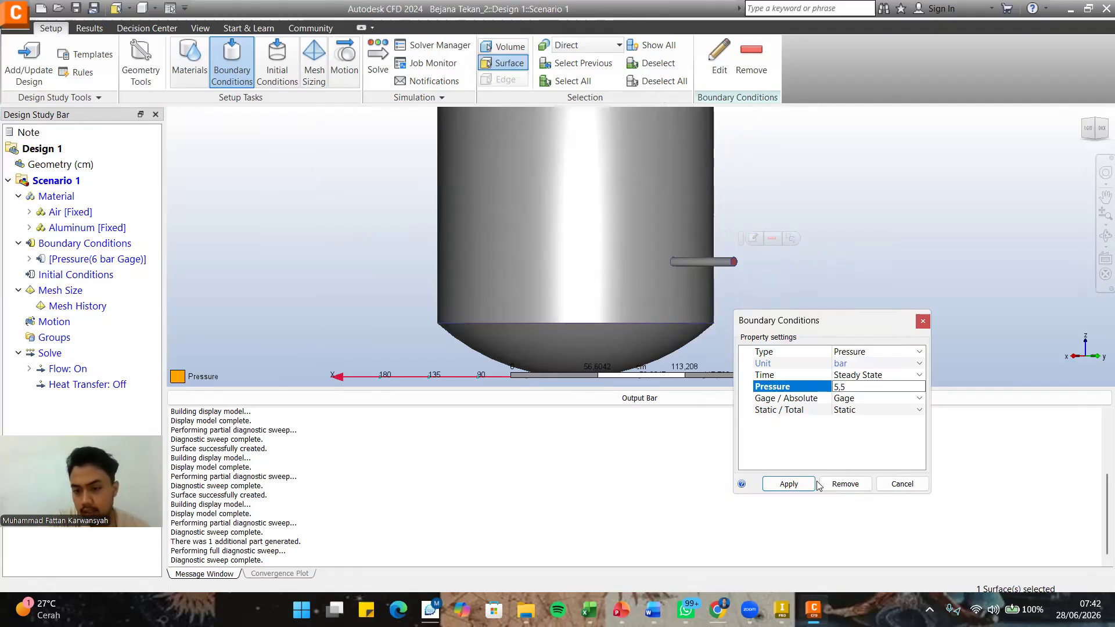
{"action": "left_click", "coordinate": [800, 487]}
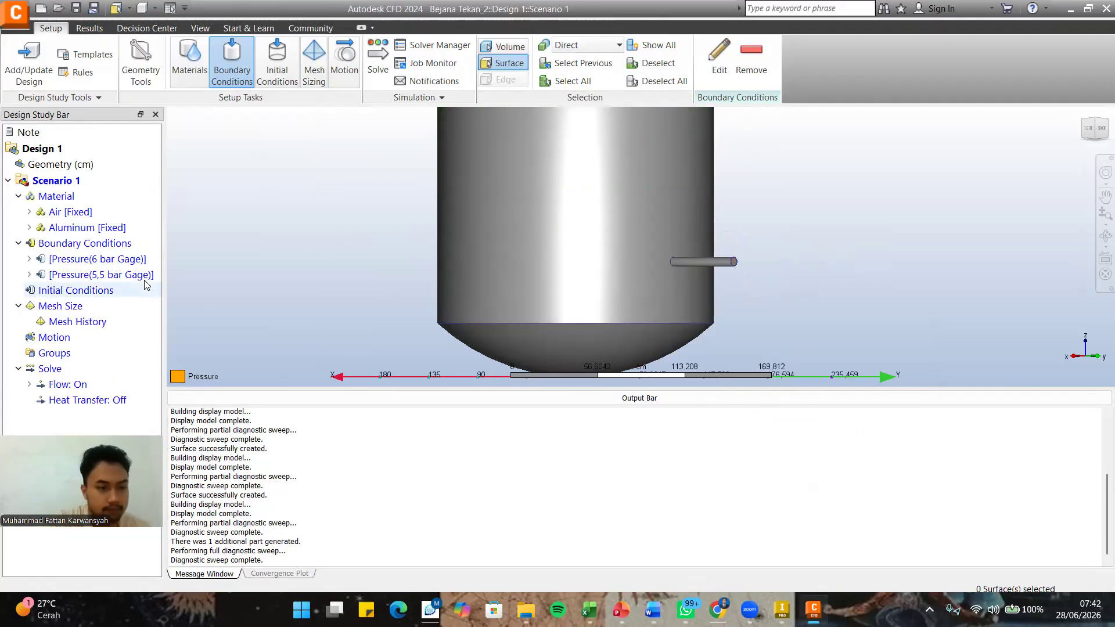
Examine the whole vessel and its upper nozzle to review where the two pressure boundary conditions are applied.
{"action": "scroll", "coordinate": [816, 197], "scroll_direction": "down", "scroll_amount": 5}
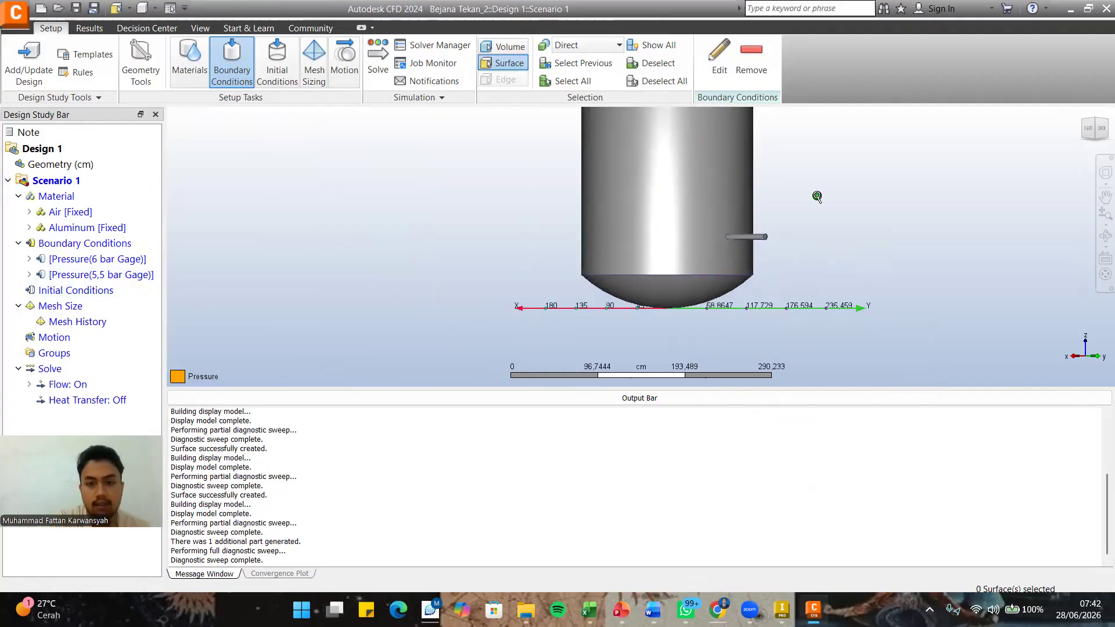
{"action": "scroll", "coordinate": [813, 171], "scroll_direction": "up", "scroll_amount": 1}
{"action": "scroll", "coordinate": [813, 169], "scroll_direction": "down", "scroll_amount": 2}
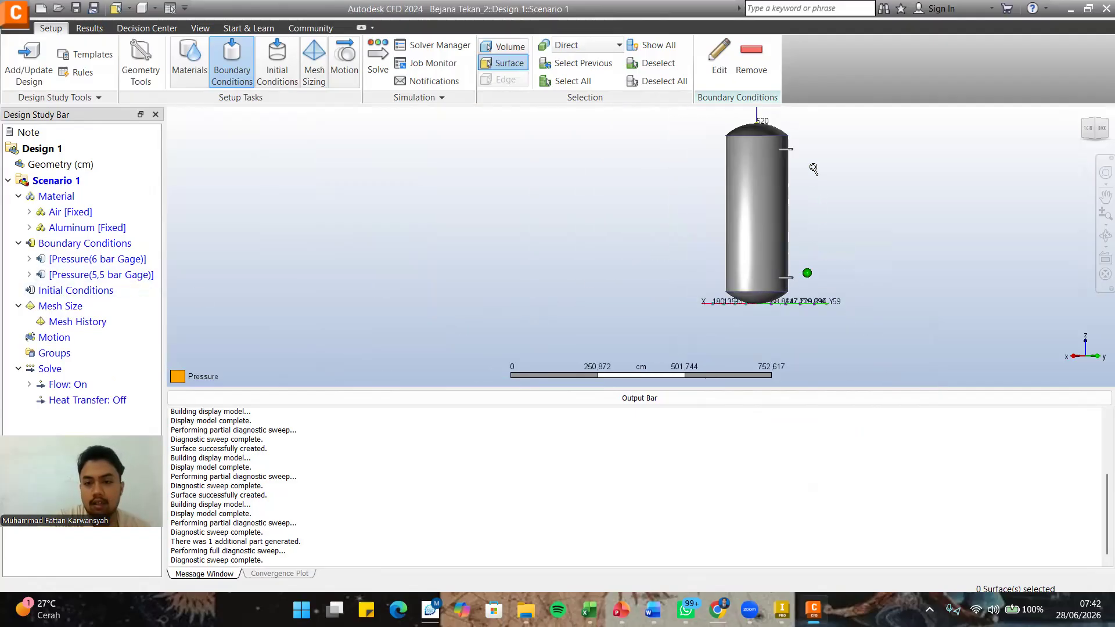
{"action": "scroll", "coordinate": [814, 141], "scroll_direction": "up", "scroll_amount": 2}
{"action": "scroll", "coordinate": [815, 141], "scroll_direction": "down", "scroll_amount": 2}
{"action": "middle_click_drag", "start_coordinate": [802, 179], "coordinate": [777, 225]}
{"action": "scroll", "coordinate": [797, 185], "scroll_direction": "up", "scroll_amount": 1}
{"action": "scroll", "coordinate": [758, 174], "scroll_direction": "up", "scroll_amount": 10}
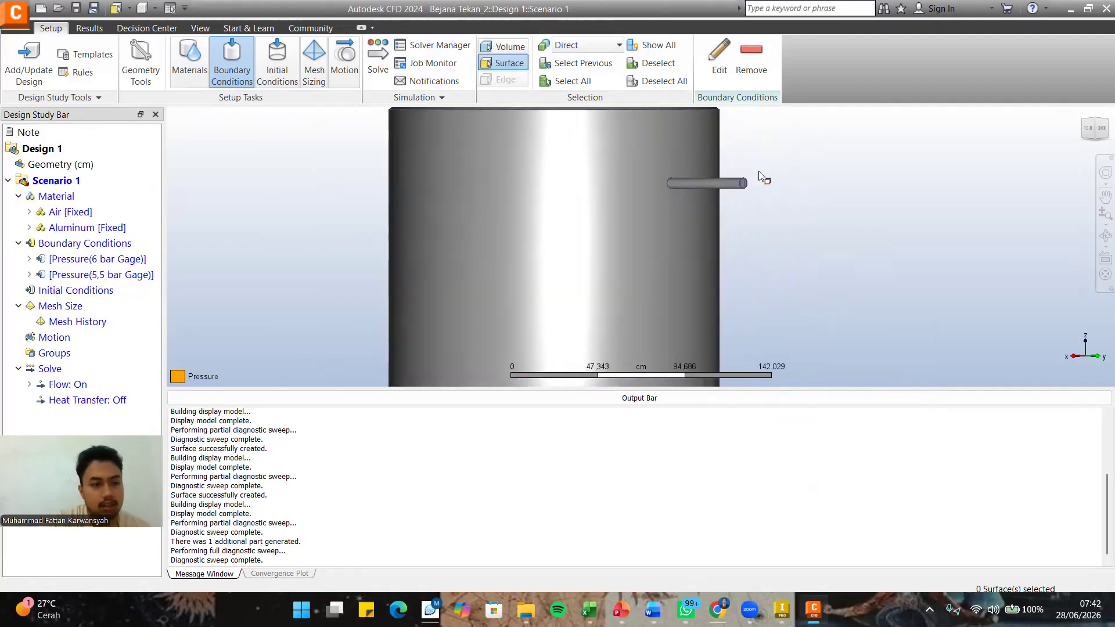
{"action": "scroll", "coordinate": [759, 172], "scroll_direction": "down", "scroll_amount": 2}
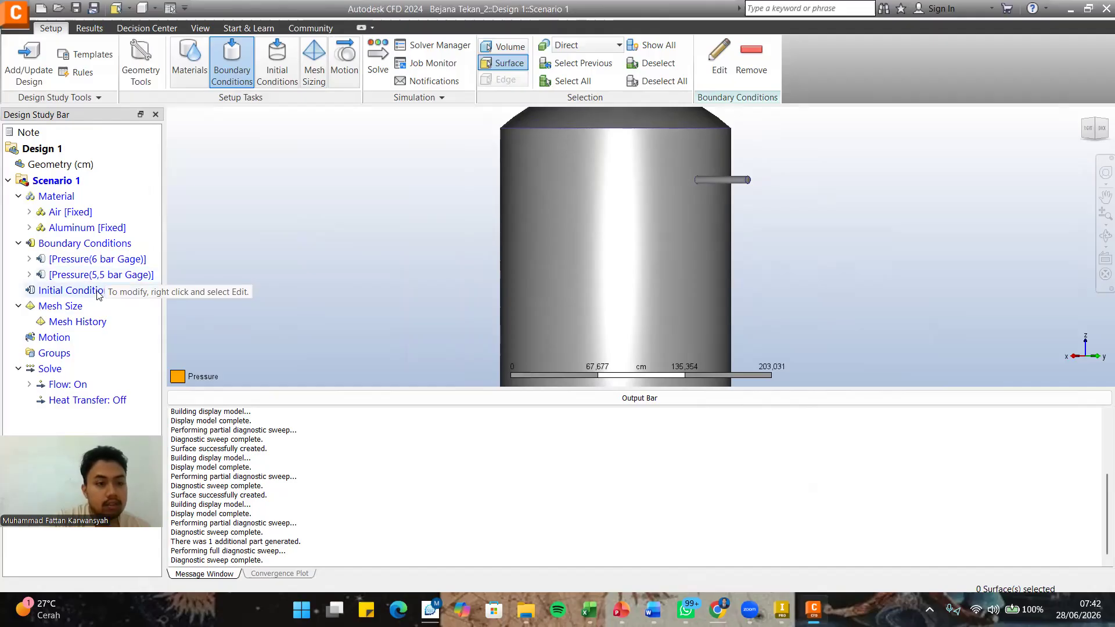
Switch to mesh sizing and generate automatic mesh sizes for the whole vessel model with Autosize.
{"action": "scroll", "coordinate": [733, 230], "scroll_direction": "down", "scroll_amount": 1}
{"action": "scroll", "coordinate": [733, 230], "scroll_direction": "down", "scroll_amount": 1}
{"action": "middle_click_drag", "start_coordinate": [732, 230], "coordinate": [727, 199]}
{"action": "middle_click_drag", "start_coordinate": [731, 301], "coordinate": [726, 235]}
{"action": "left_click", "coordinate": [318, 65]}
{"action": "scroll", "coordinate": [690, 232], "scroll_direction": "down", "scroll_amount": 1}
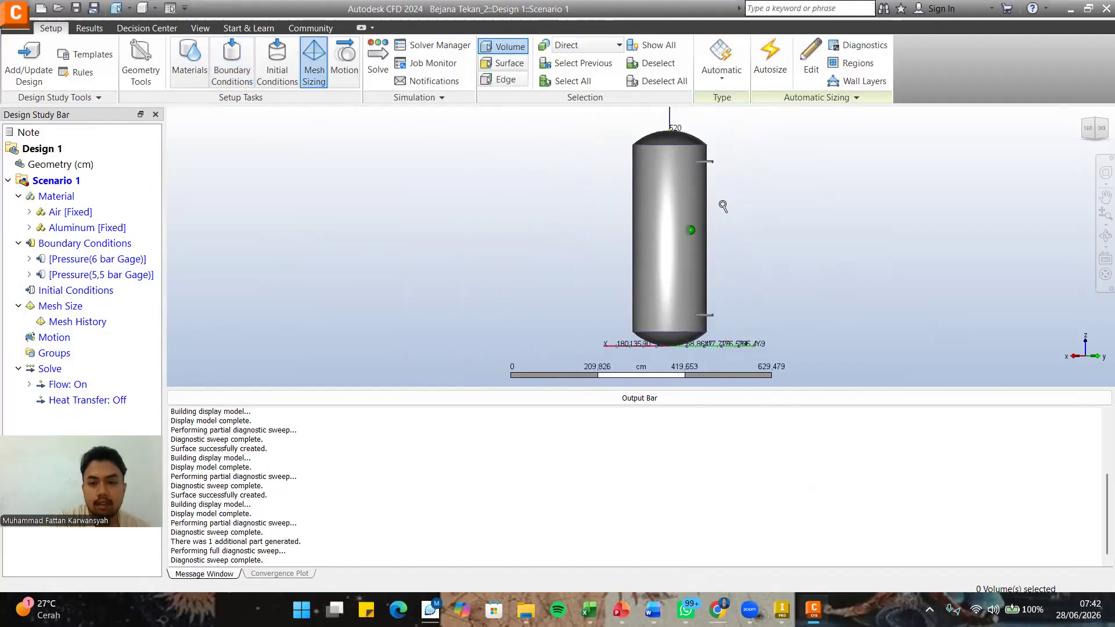
{"action": "left_click", "coordinate": [769, 58]}
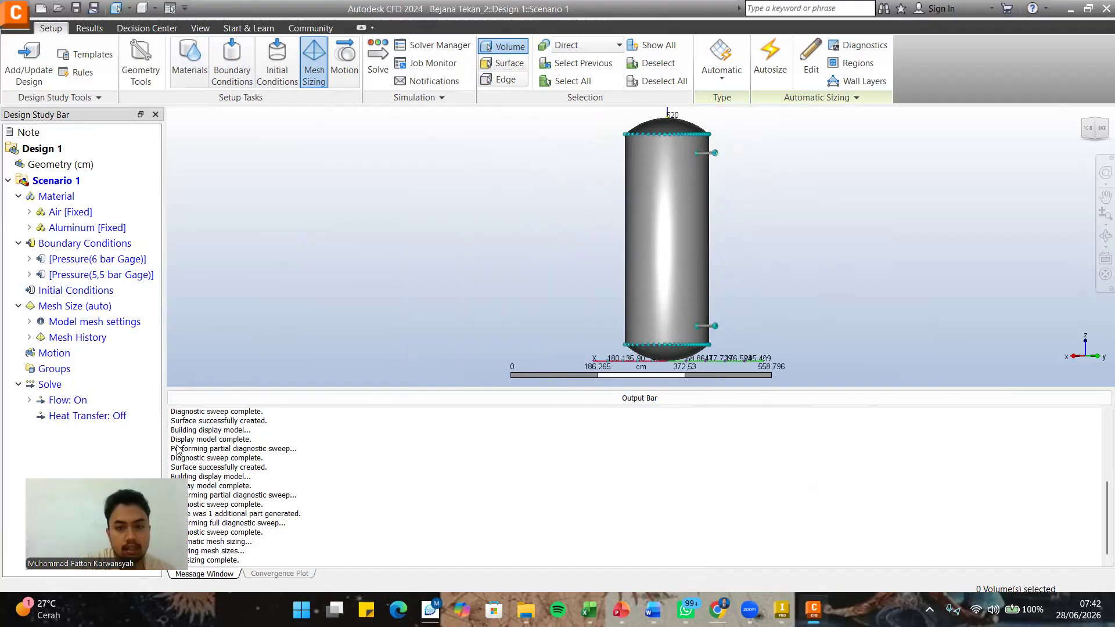
Solve Scenario 1 in Steady State mode on MyComputer, starting from iteration 0 with 100 iterations to run.
{"action": "scroll", "coordinate": [746, 230], "scroll_direction": "up", "scroll_amount": 1}
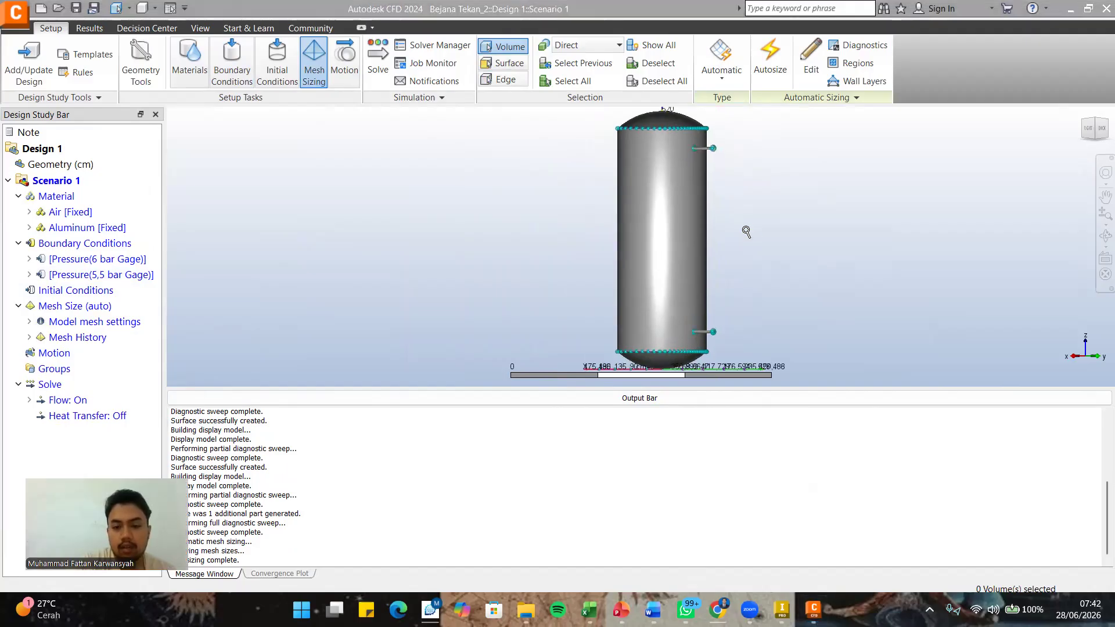
{"action": "scroll", "coordinate": [746, 230], "scroll_direction": "down", "scroll_amount": 1}
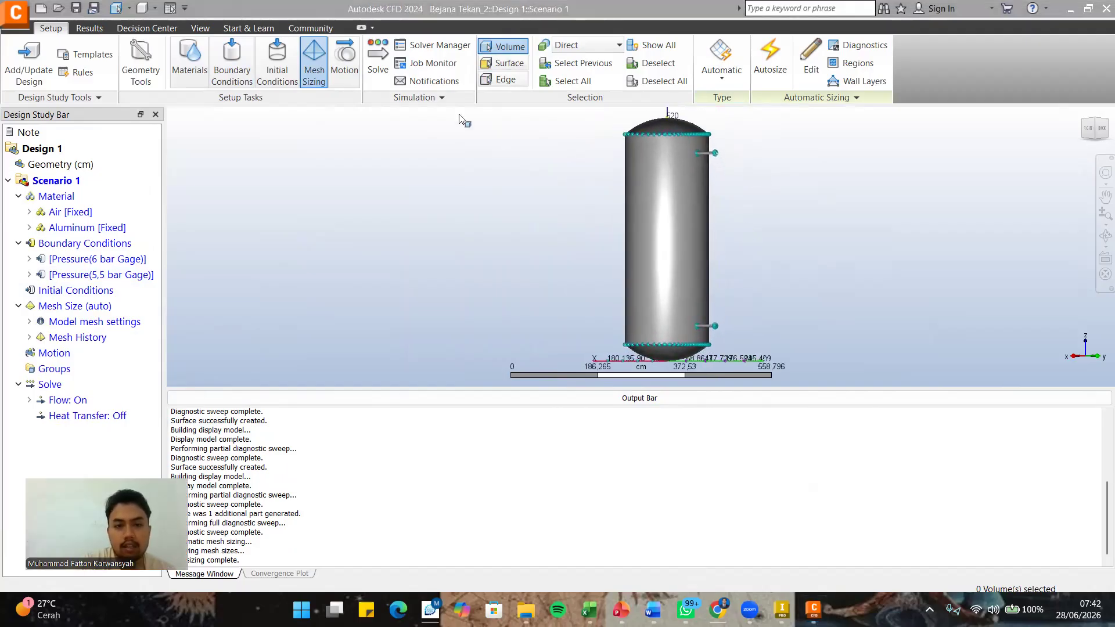
{"action": "left_click", "coordinate": [384, 72]}
{"action": "left_click", "coordinate": [672, 330]}
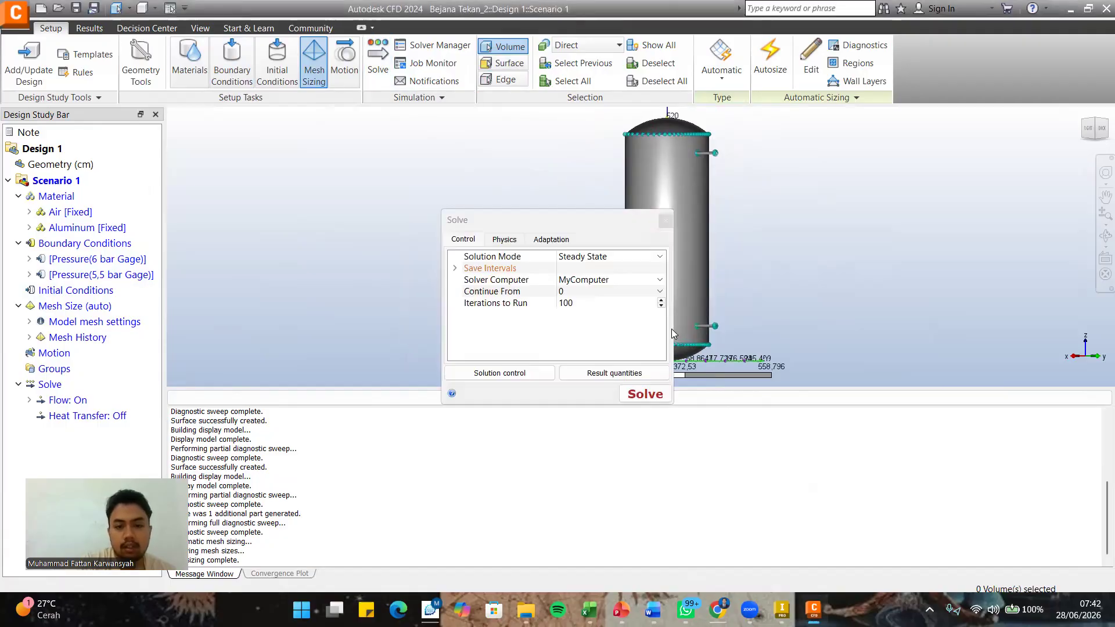
{"action": "left_click", "coordinate": [600, 262]}
{"action": "left_click", "coordinate": [600, 265]}
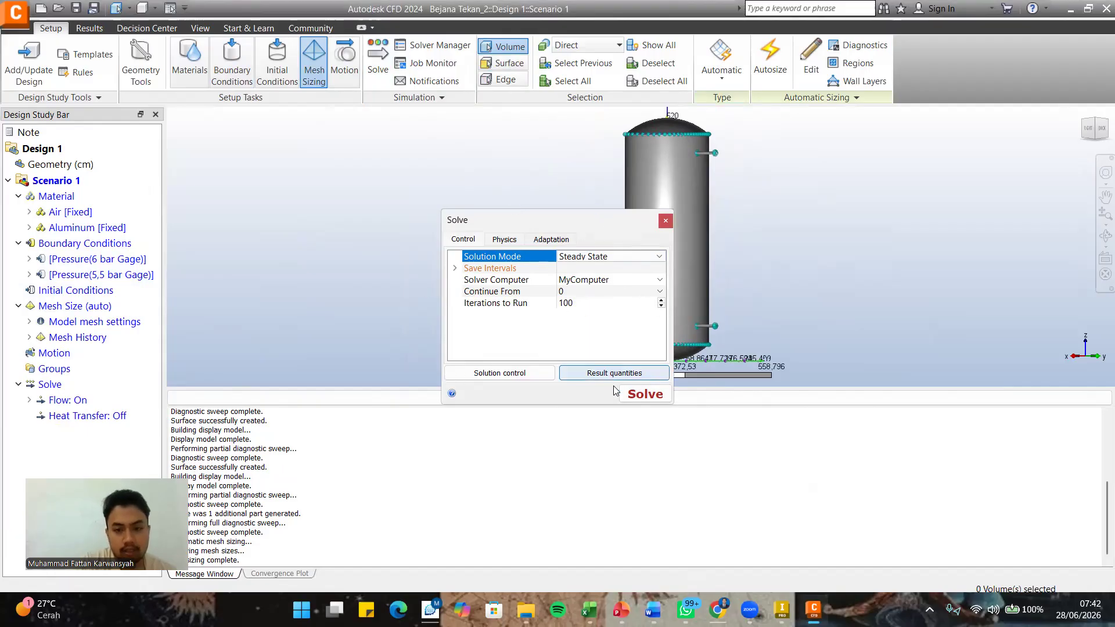
{"action": "left_click", "coordinate": [648, 400]}
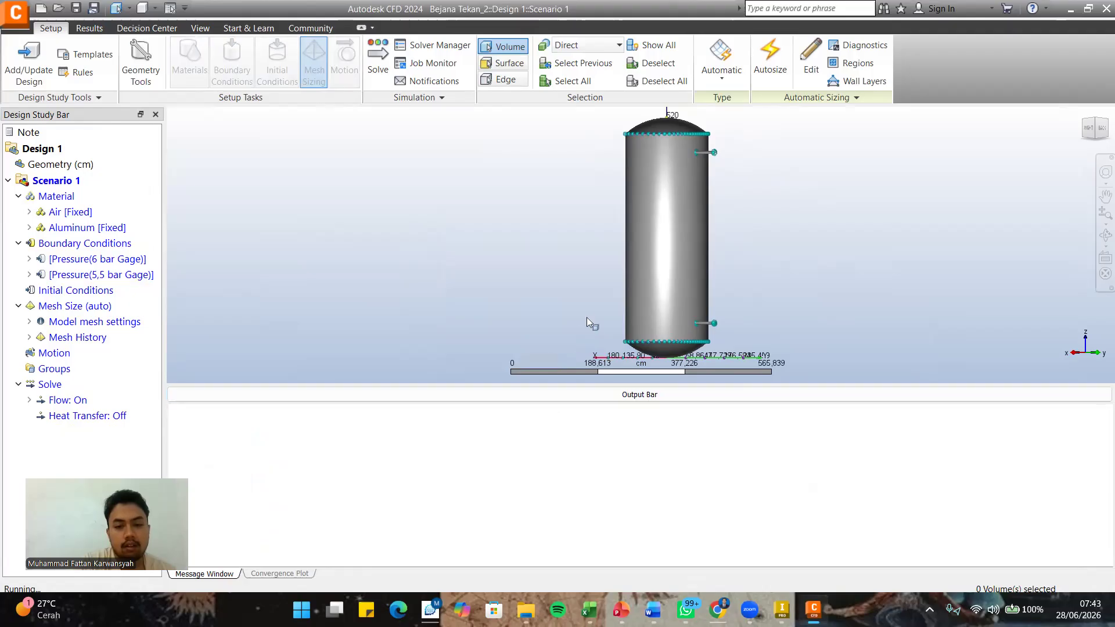
{"action": "scroll", "coordinate": [586, 317], "scroll_direction": "down", "scroll_amount": 1}
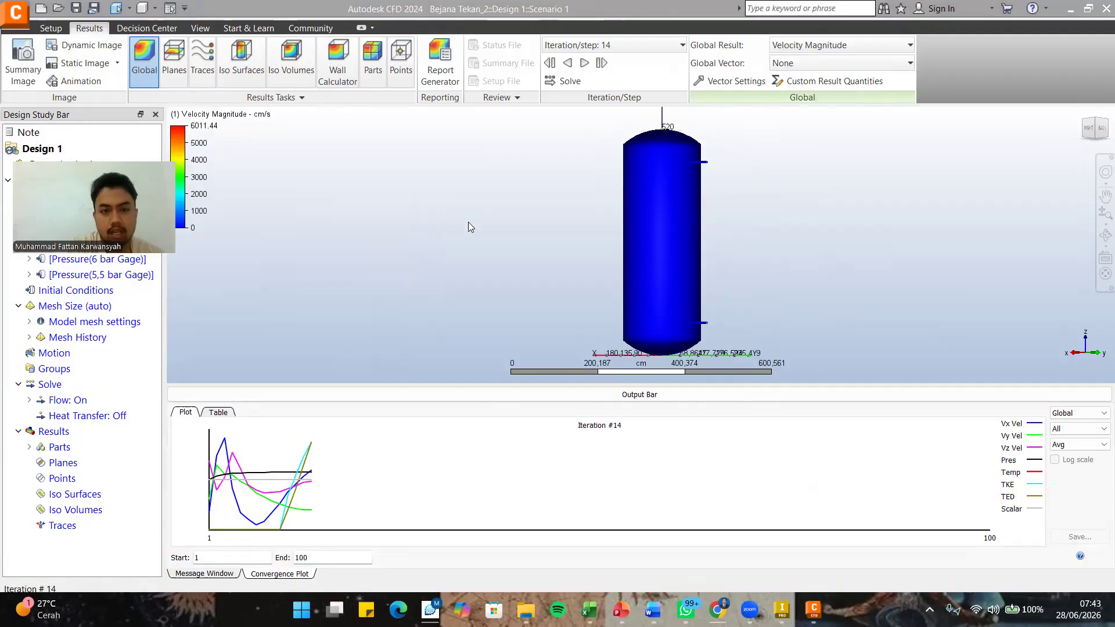
Show the Velocity Magnitude results on a cutting plane running lengthwise through the vessel and both nozzles.
{"action": "left_click", "coordinate": [183, 65]}
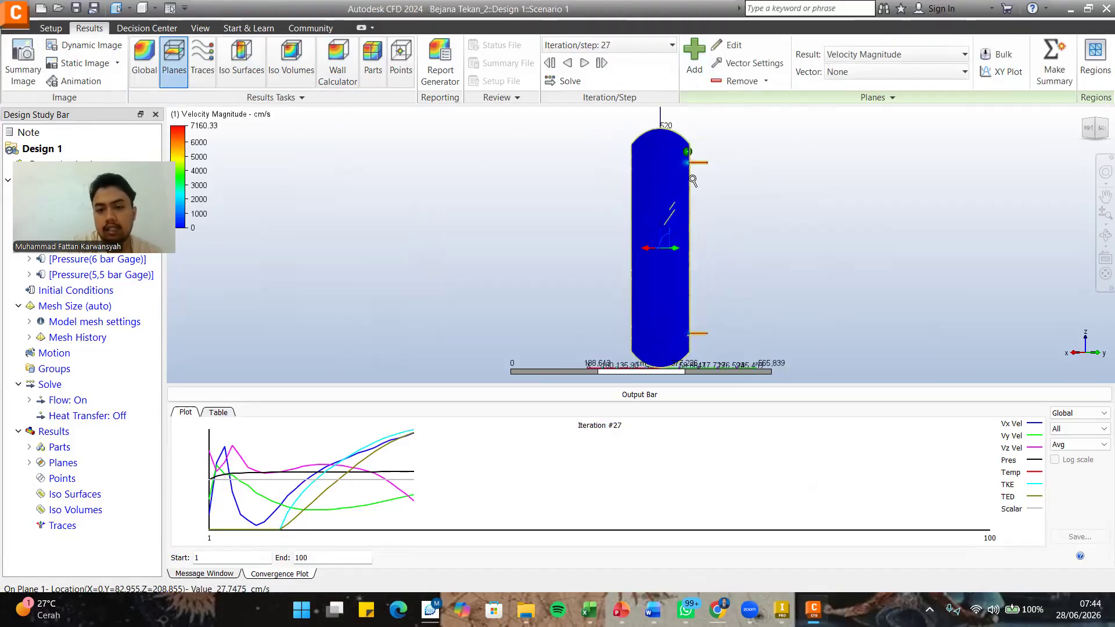
{"action": "scroll", "coordinate": [691, 180], "scroll_direction": "up", "scroll_amount": 2}
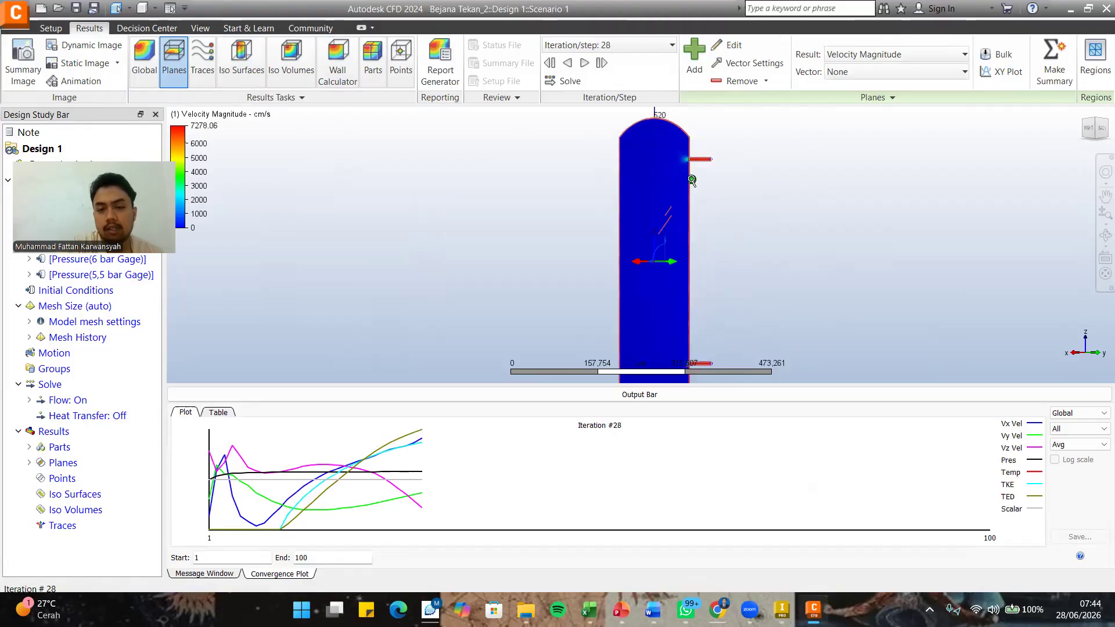
{"action": "scroll", "coordinate": [698, 175], "scroll_direction": "down", "scroll_amount": 1}
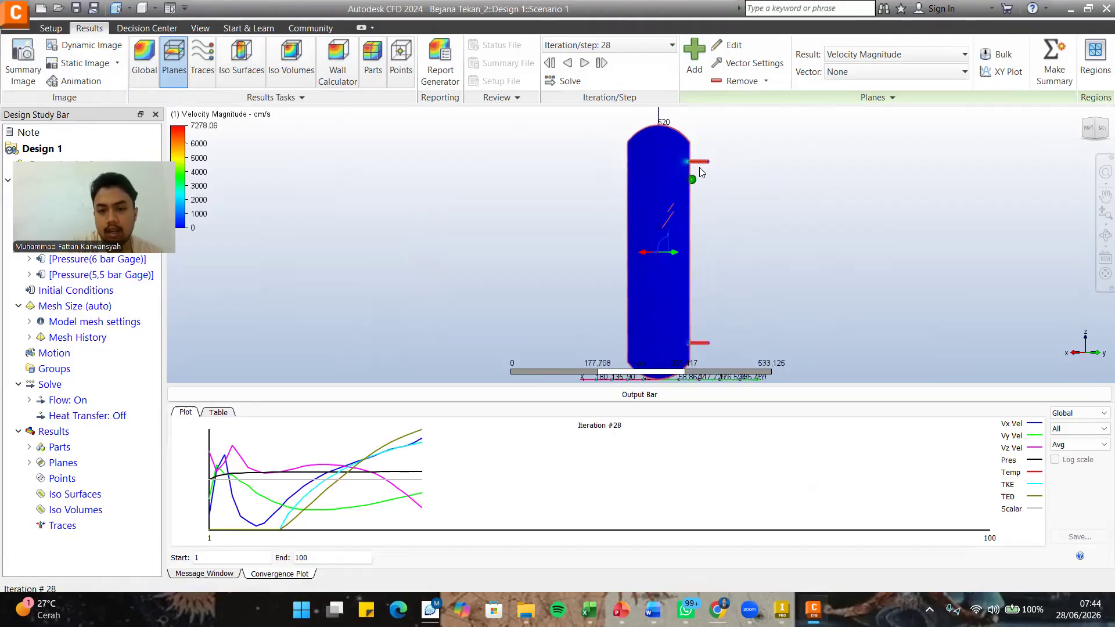
{"action": "scroll", "coordinate": [700, 158], "scroll_direction": "up", "scroll_amount": 1}
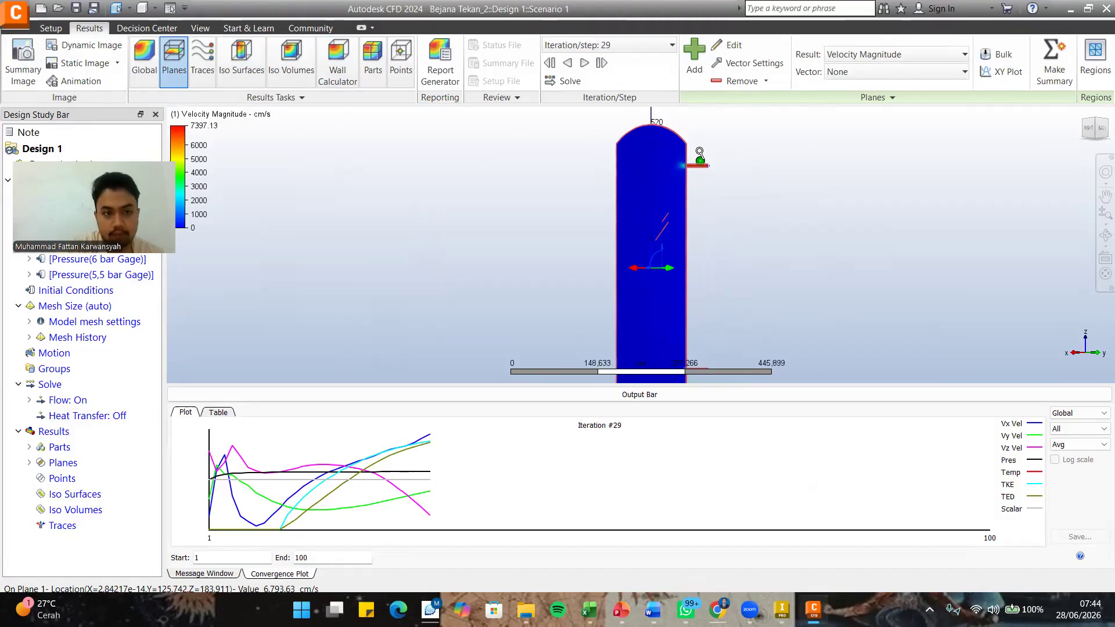
Examine the velocity distribution on the cutting plane around the upper nozzle and its opening into the vessel.
{"action": "scroll", "coordinate": [700, 158], "scroll_direction": "up", "scroll_amount": 2}
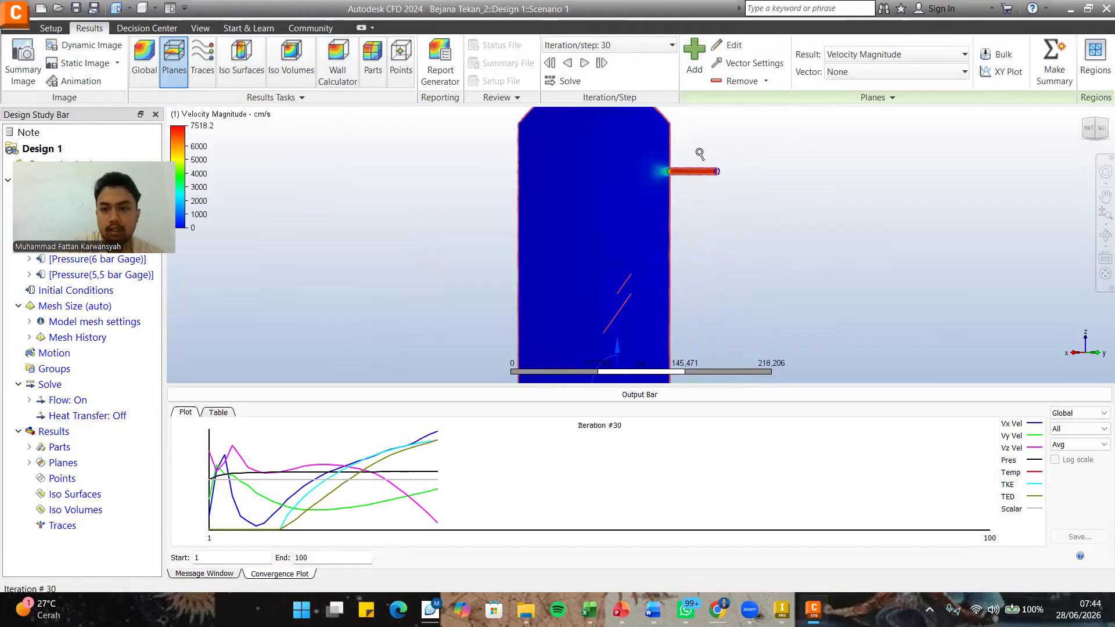
{"action": "scroll", "coordinate": [700, 154], "scroll_direction": "up", "scroll_amount": 1}
{"action": "scroll", "coordinate": [699, 153], "scroll_direction": "up", "scroll_amount": 1}
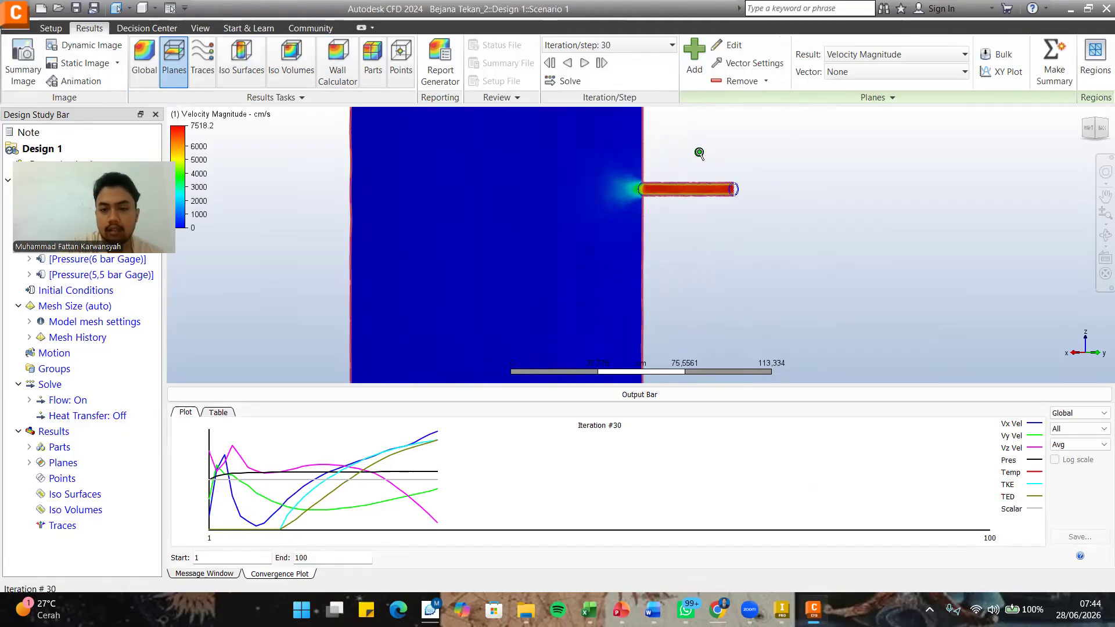
{"action": "scroll", "coordinate": [699, 153], "scroll_direction": "up", "scroll_amount": 1}
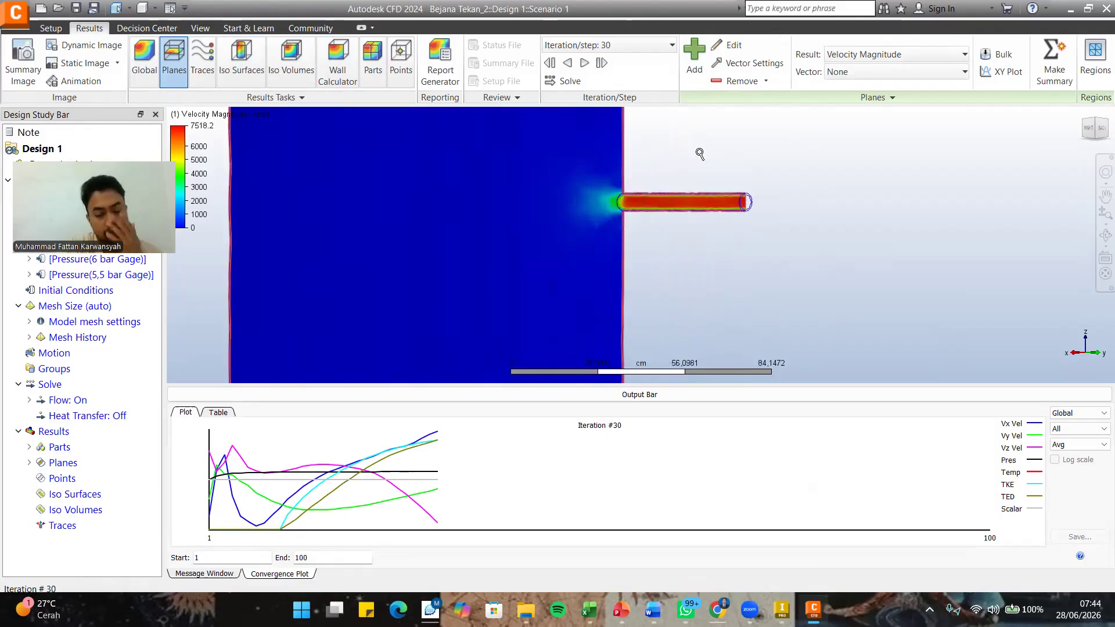
{"action": "scroll", "coordinate": [699, 153], "scroll_direction": "down", "scroll_amount": 1}
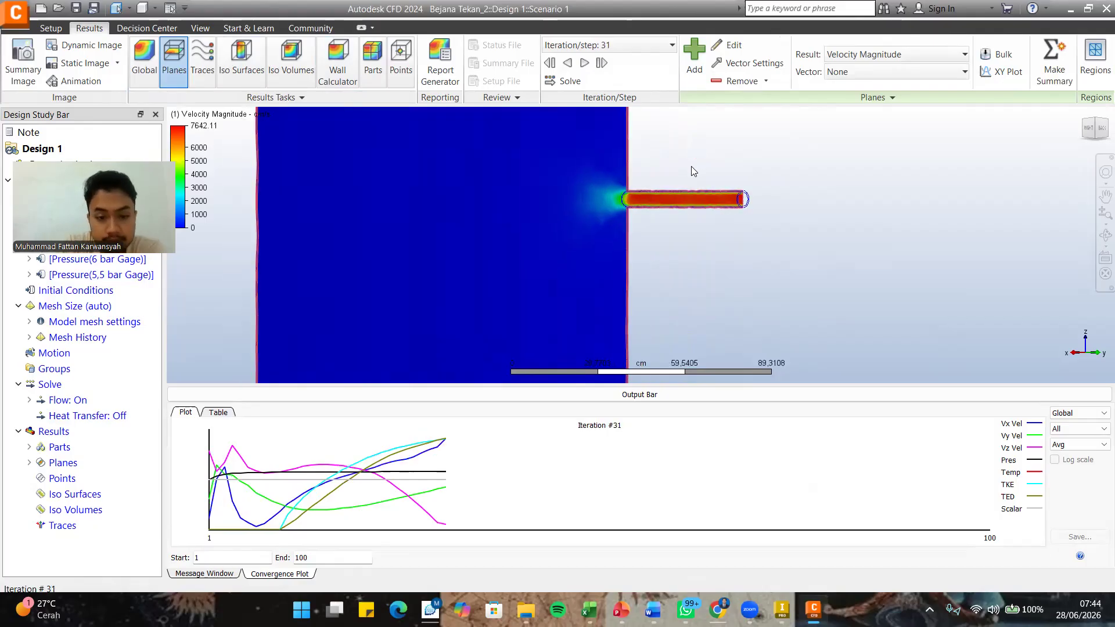
{"action": "scroll", "coordinate": [690, 168], "scroll_direction": "down", "scroll_amount": 1}
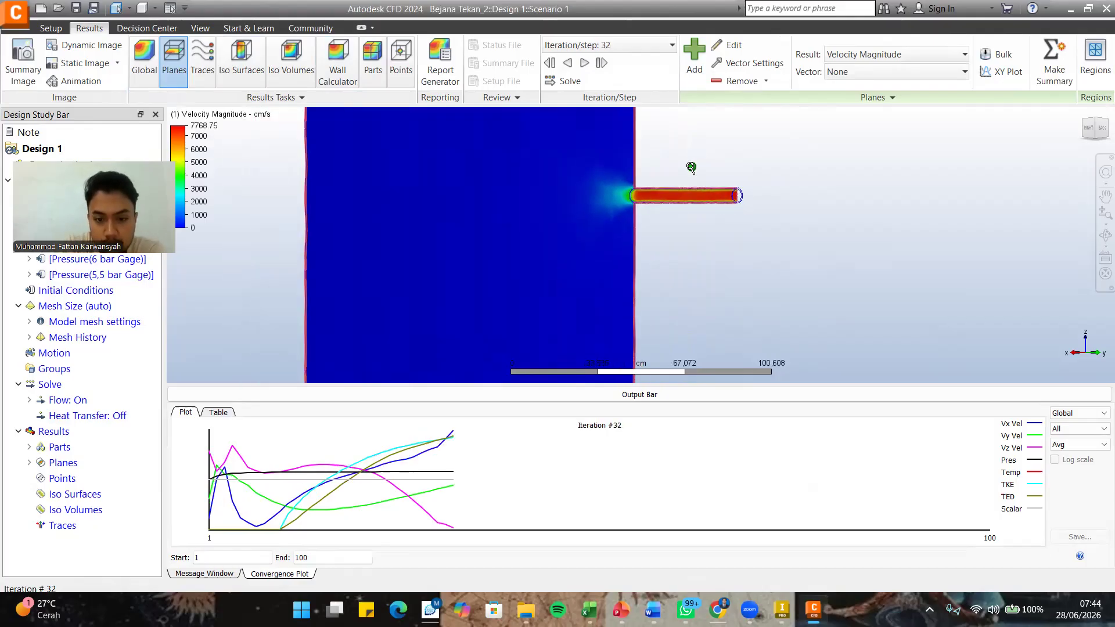
{"action": "scroll", "coordinate": [691, 167], "scroll_direction": "down", "scroll_amount": 1}
{"action": "scroll", "coordinate": [691, 167], "scroll_direction": "down", "scroll_amount": 1}
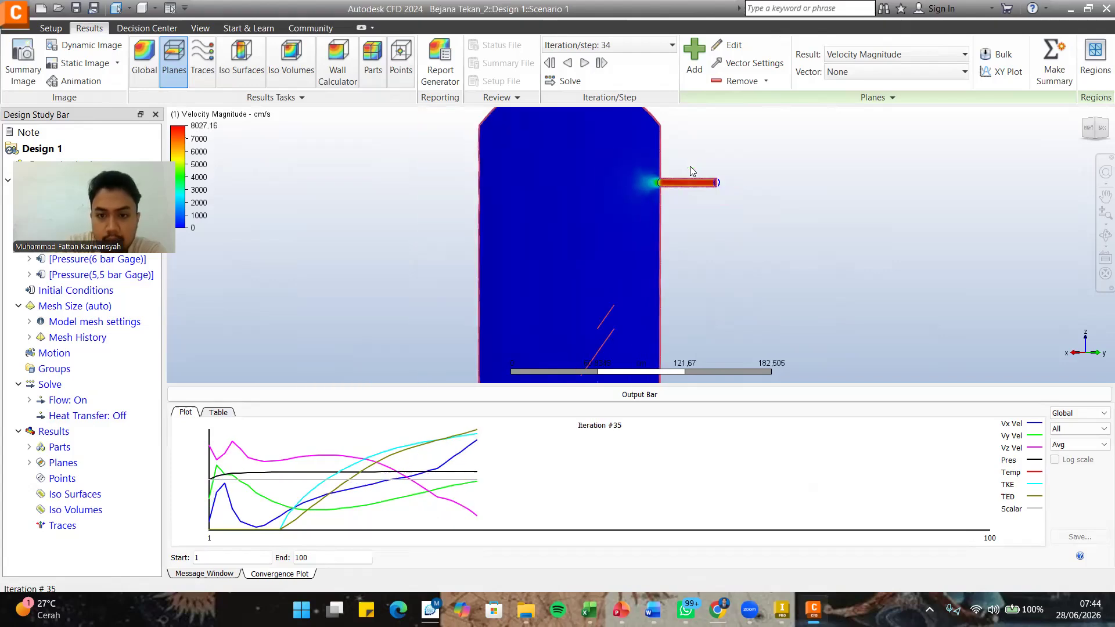
Compare the velocity contours at the upper and lower nozzles along the cutting plane while the solution runs.
{"action": "middle_click_drag", "start_coordinate": [674, 140], "coordinate": [675, 137]}
{"action": "middle_click_drag", "start_coordinate": [680, 246], "coordinate": [653, 246]}
{"action": "scroll", "coordinate": [652, 313], "scroll_direction": "up", "scroll_amount": 3}
{"action": "middle_click_drag", "start_coordinate": [653, 312], "coordinate": [649, 336]}
{"action": "scroll", "coordinate": [646, 289], "scroll_direction": "down", "scroll_amount": 2}
{"action": "middle_click_drag", "start_coordinate": [658, 118], "coordinate": [655, 214]}
{"action": "scroll", "coordinate": [631, 228], "scroll_direction": "down", "scroll_amount": 3}
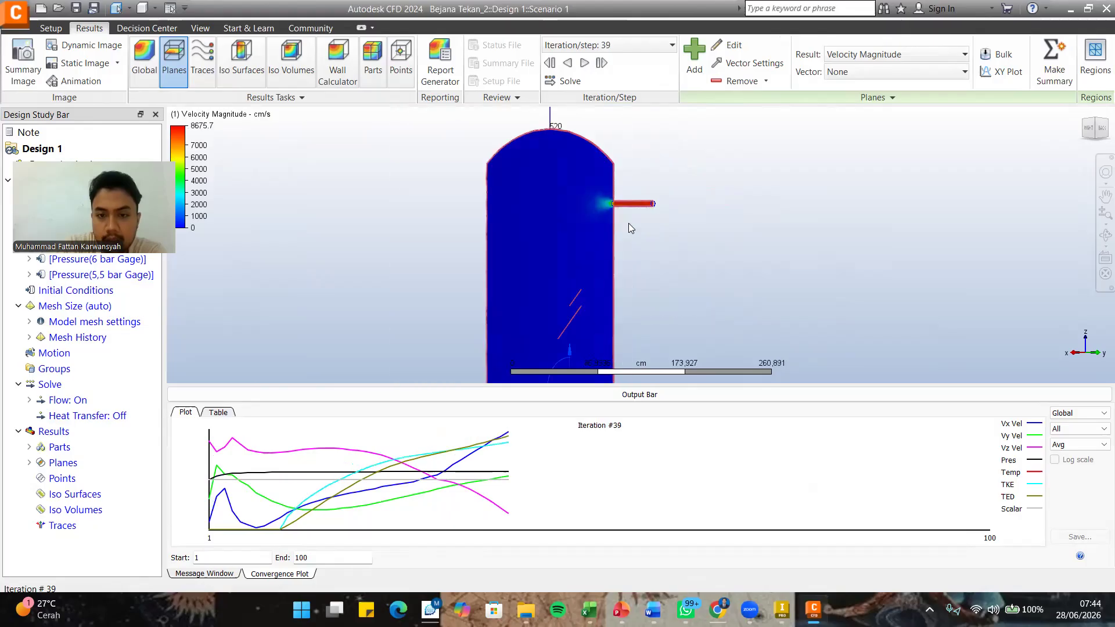
{"action": "middle_click_drag", "start_coordinate": [641, 234], "coordinate": [637, 194]}
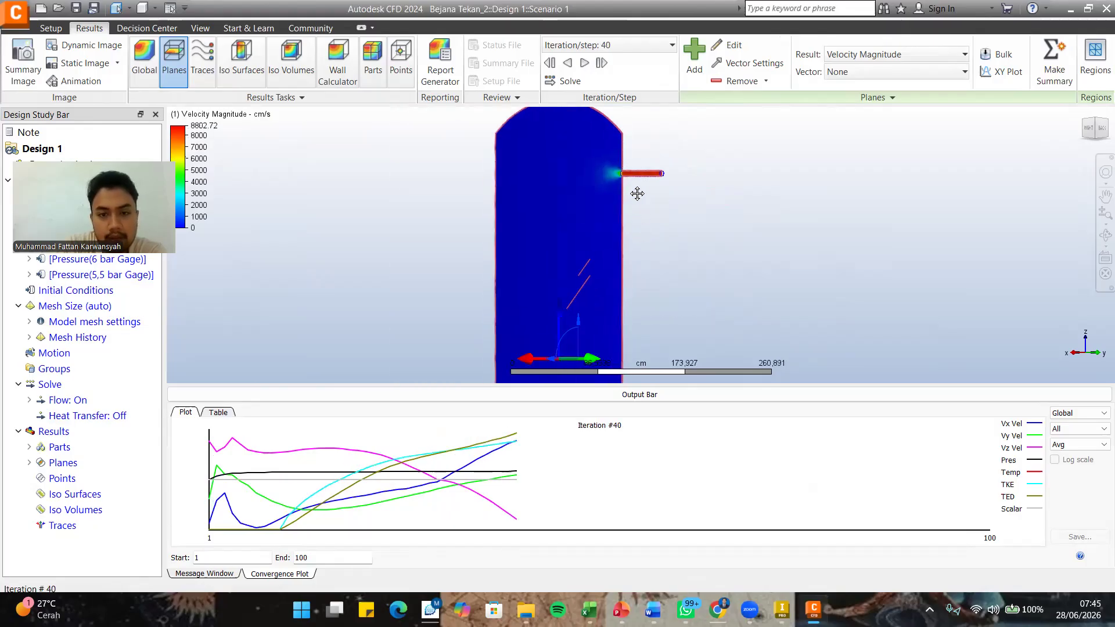
{"action": "middle_click_drag", "start_coordinate": [608, 245], "coordinate": [581, 136]}
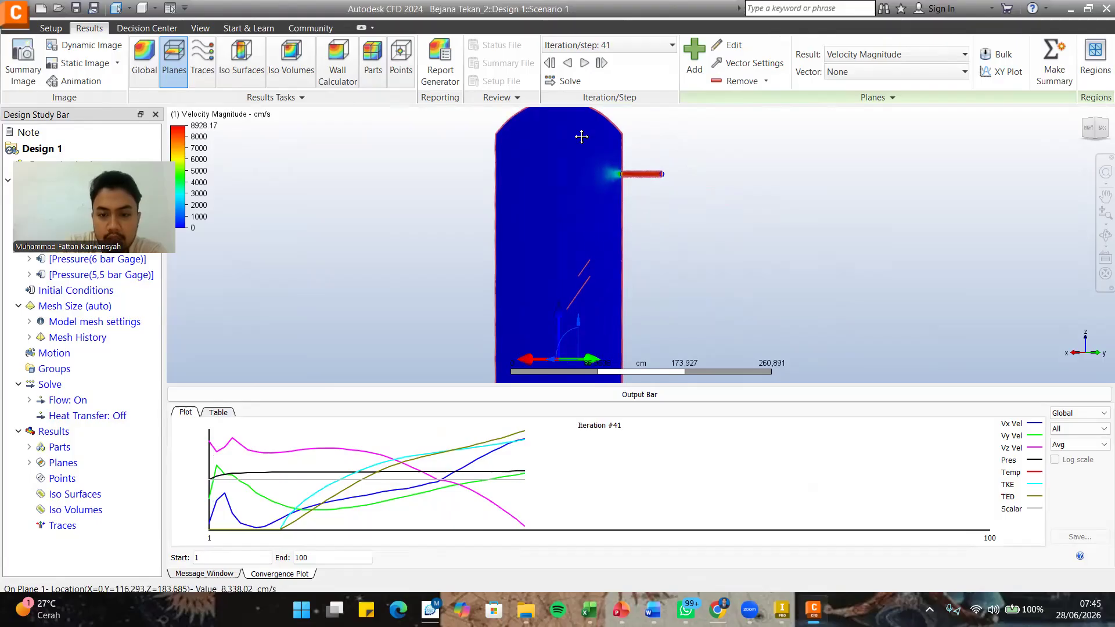
{"action": "scroll", "coordinate": [596, 222], "scroll_direction": "up", "scroll_amount": 3}
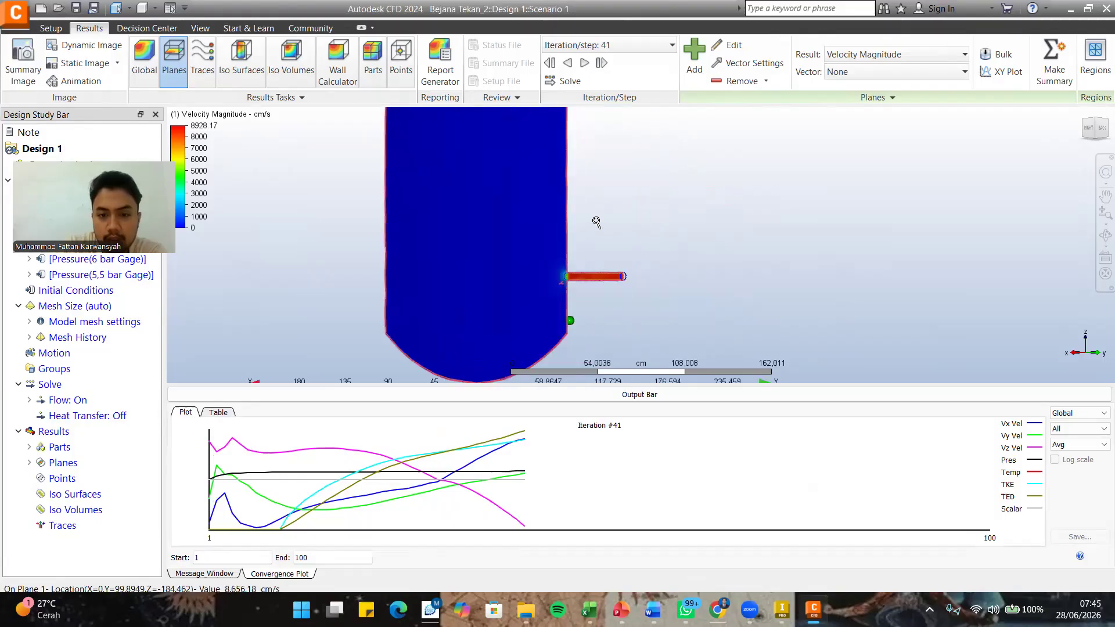
{"action": "scroll", "coordinate": [596, 220], "scroll_direction": "up", "scroll_amount": 3}
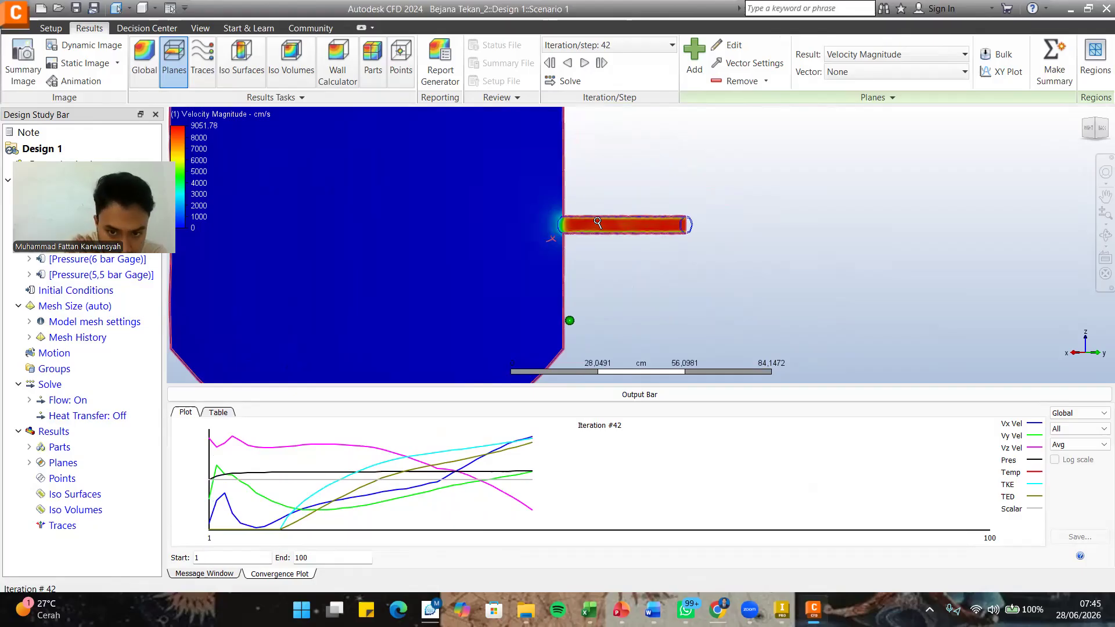
{"action": "scroll", "coordinate": [597, 225], "scroll_direction": "down", "scroll_amount": 3}
{"action": "scroll", "coordinate": [597, 226], "scroll_direction": "down", "scroll_amount": 3}
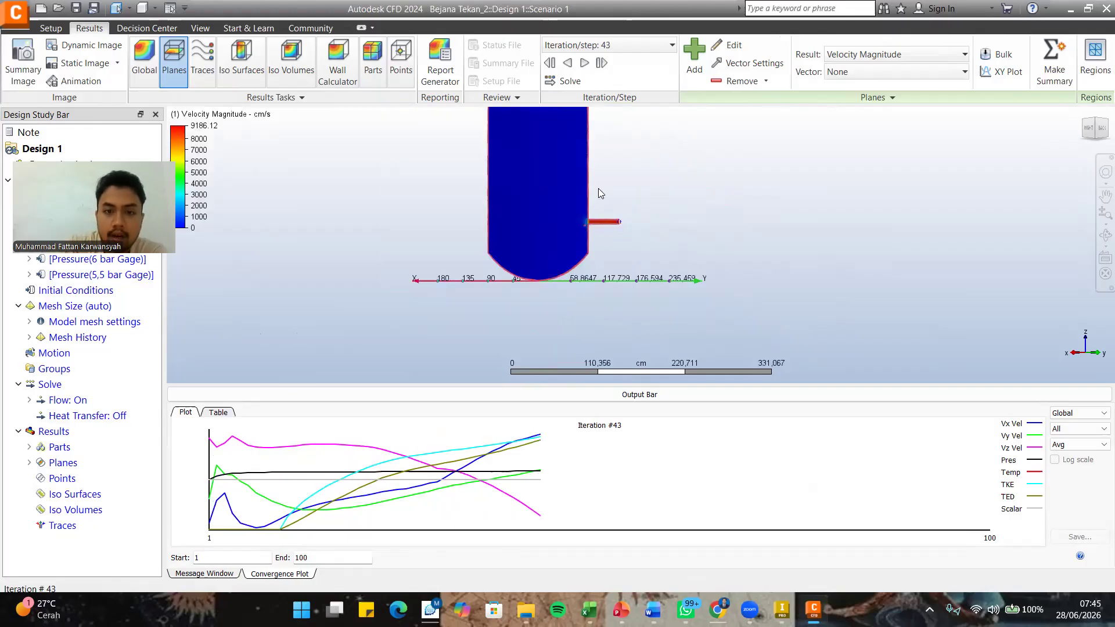
{"action": "middle_click_drag", "start_coordinate": [622, 113], "coordinate": [610, 219]}
{"action": "middle_click_drag", "start_coordinate": [612, 114], "coordinate": [619, 216]}
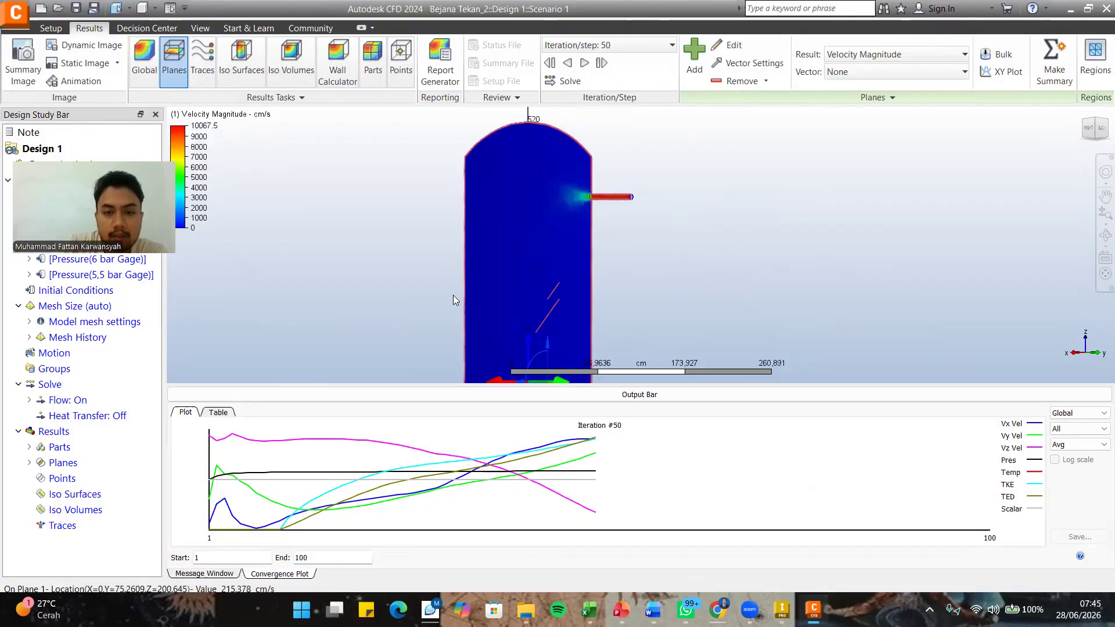
Review the velocity along the length of the vessel and inspect the flow in the lower nozzle up close.
{"action": "middle_click_drag", "start_coordinate": [657, 292], "coordinate": [648, 204]}
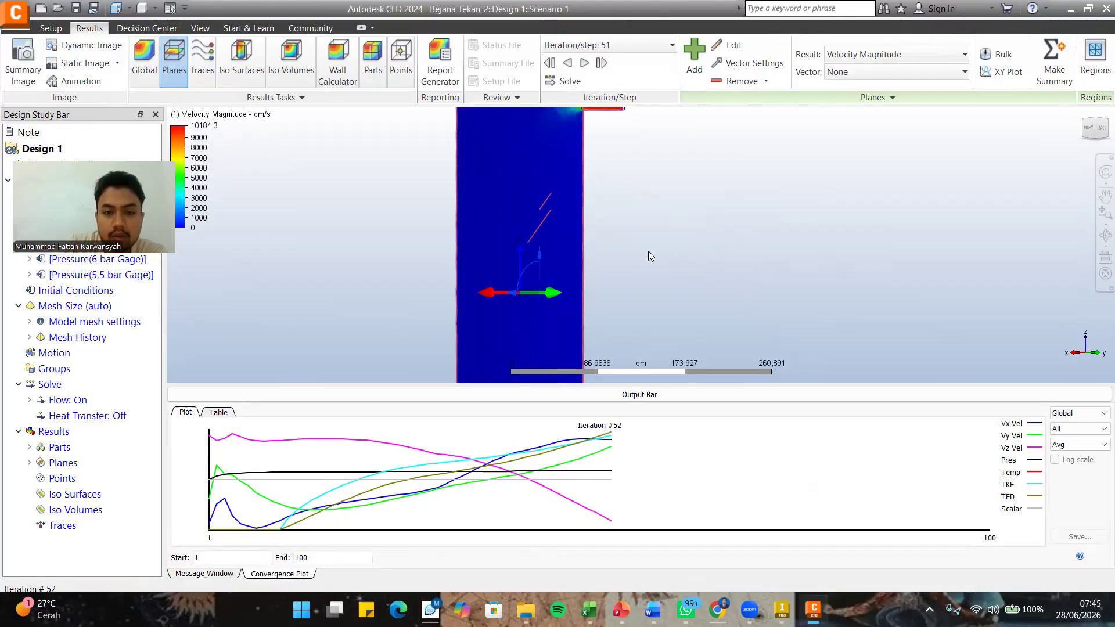
{"action": "scroll", "coordinate": [648, 256], "scroll_direction": "down", "scroll_amount": 1}
{"action": "scroll", "coordinate": [658, 279], "scroll_direction": "down", "scroll_amount": 2}
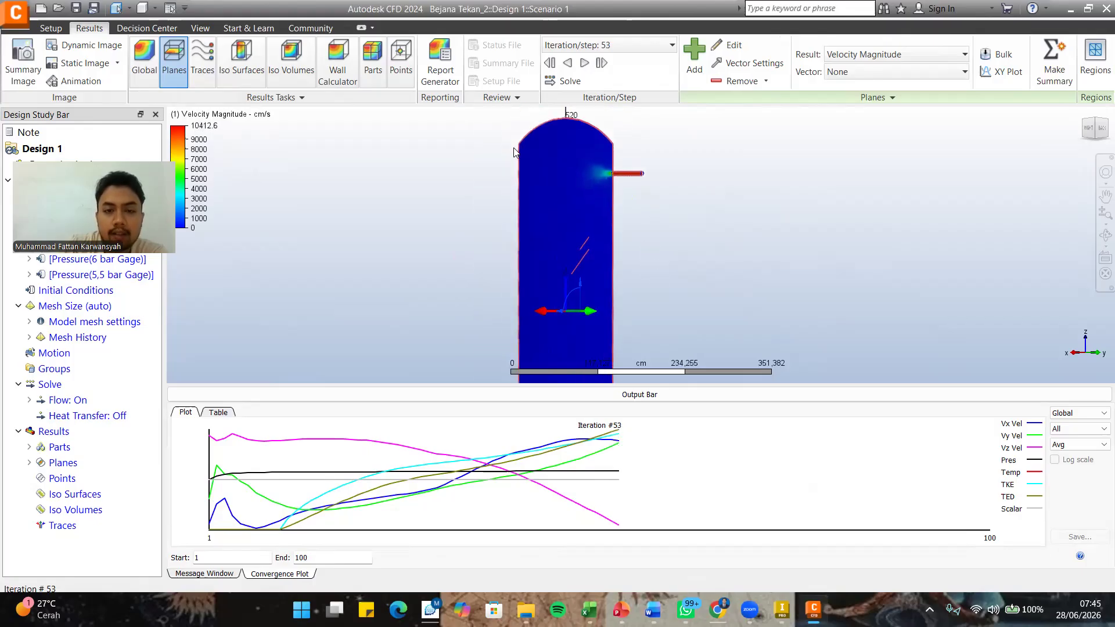
{"action": "middle_click_drag", "start_coordinate": [667, 353], "coordinate": [660, 219]}
{"action": "middle_click_drag", "start_coordinate": [668, 330], "coordinate": [668, 347]}
{"action": "middle_click_drag", "start_coordinate": [639, 217], "coordinate": [655, 279]}
{"action": "scroll", "coordinate": [652, 249], "scroll_direction": "down", "scroll_amount": 1}
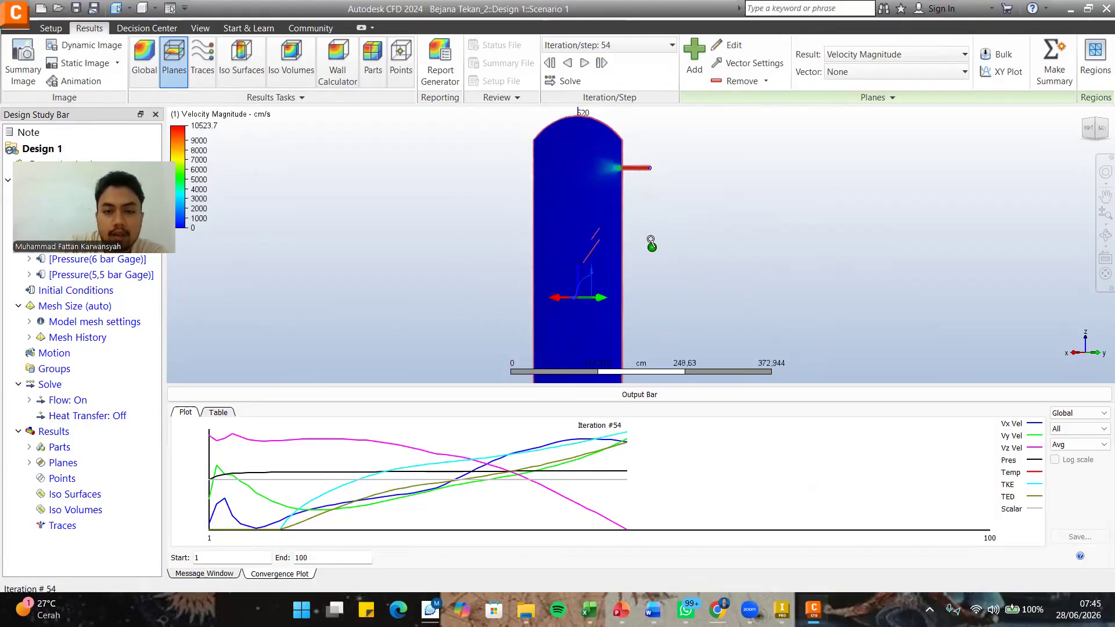
{"action": "middle_click_drag", "start_coordinate": [666, 297], "coordinate": [639, 180]}
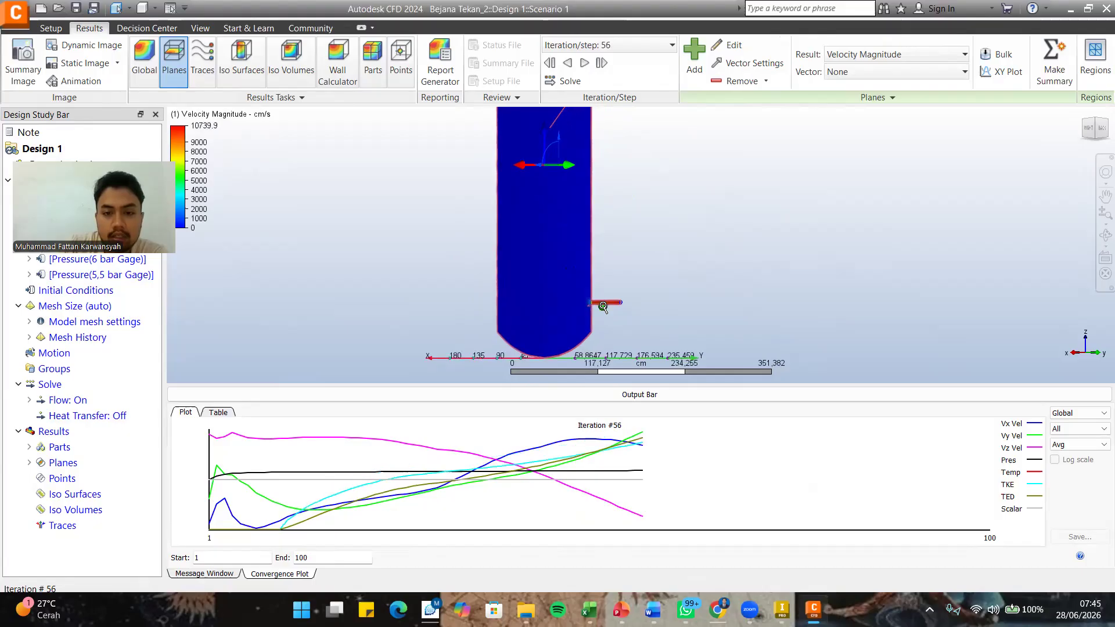
{"action": "scroll", "coordinate": [604, 306], "scroll_direction": "up", "scroll_amount": 5}
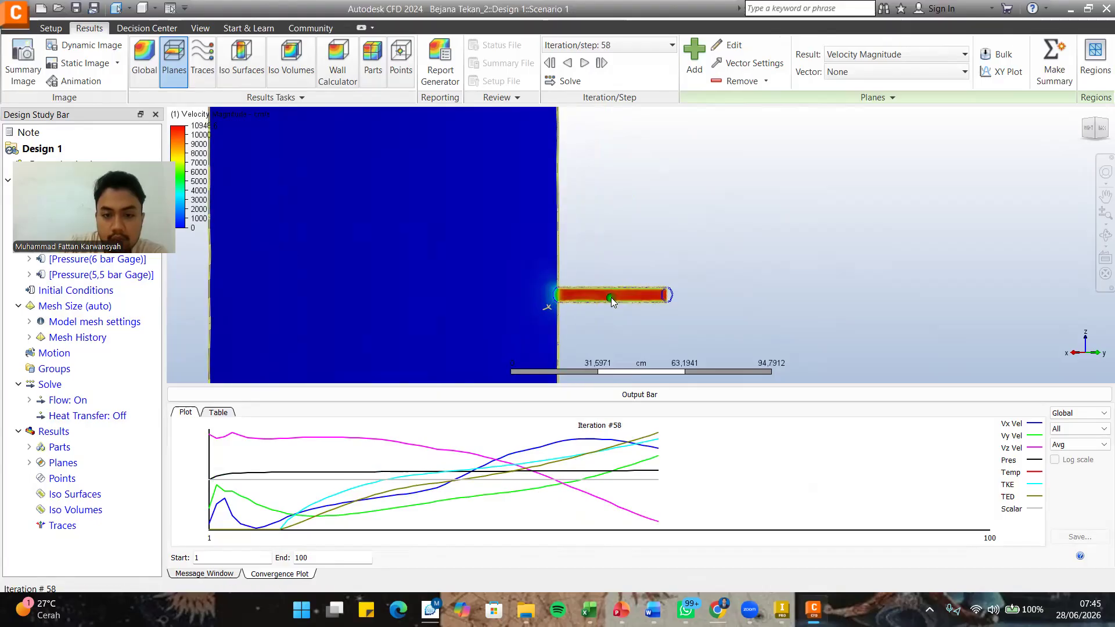
{"action": "scroll", "coordinate": [611, 298], "scroll_direction": "down", "scroll_amount": 1}
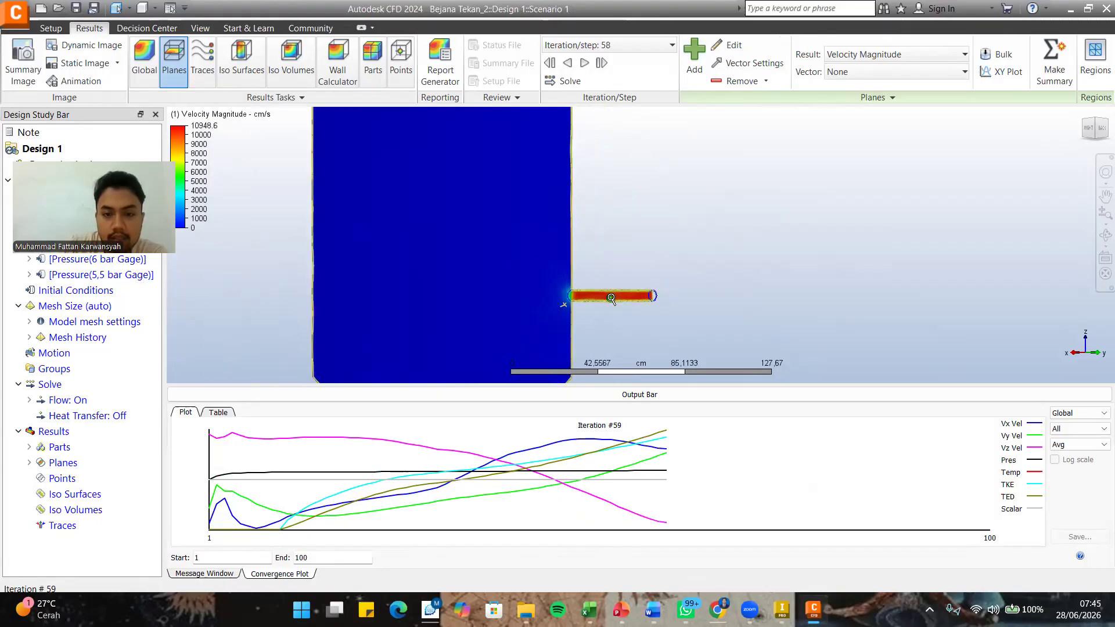
{"action": "scroll", "coordinate": [611, 299], "scroll_direction": "down", "scroll_amount": 2}
{"action": "scroll", "coordinate": [610, 299], "scroll_direction": "up", "scroll_amount": 2}
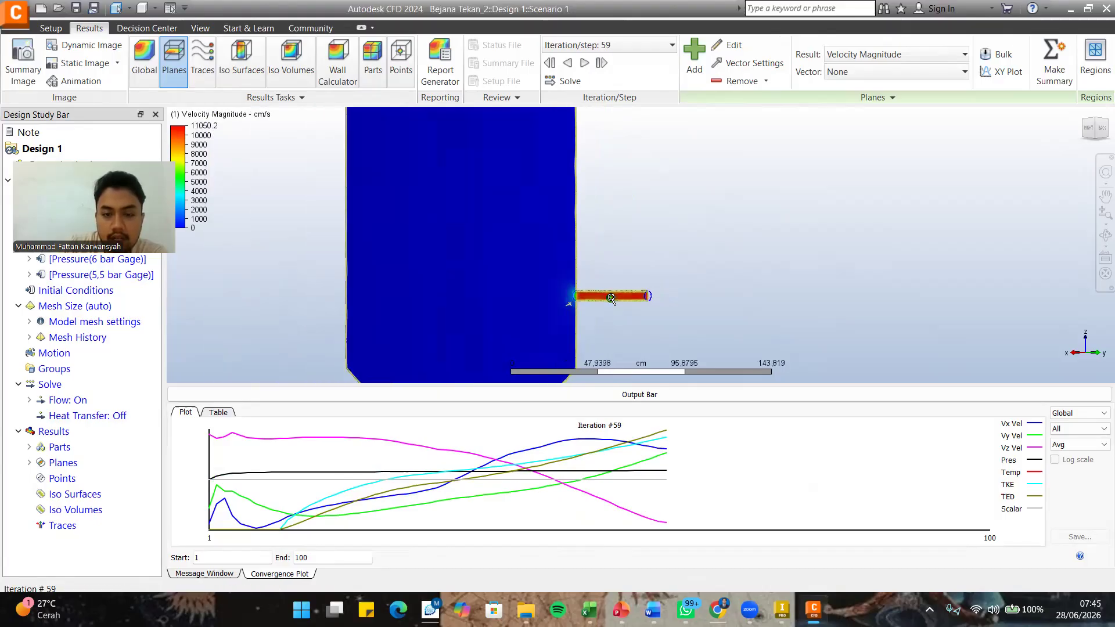
{"action": "scroll", "coordinate": [611, 299], "scroll_direction": "up", "scroll_amount": 2}
{"action": "scroll", "coordinate": [610, 297], "scroll_direction": "up", "scroll_amount": 1}
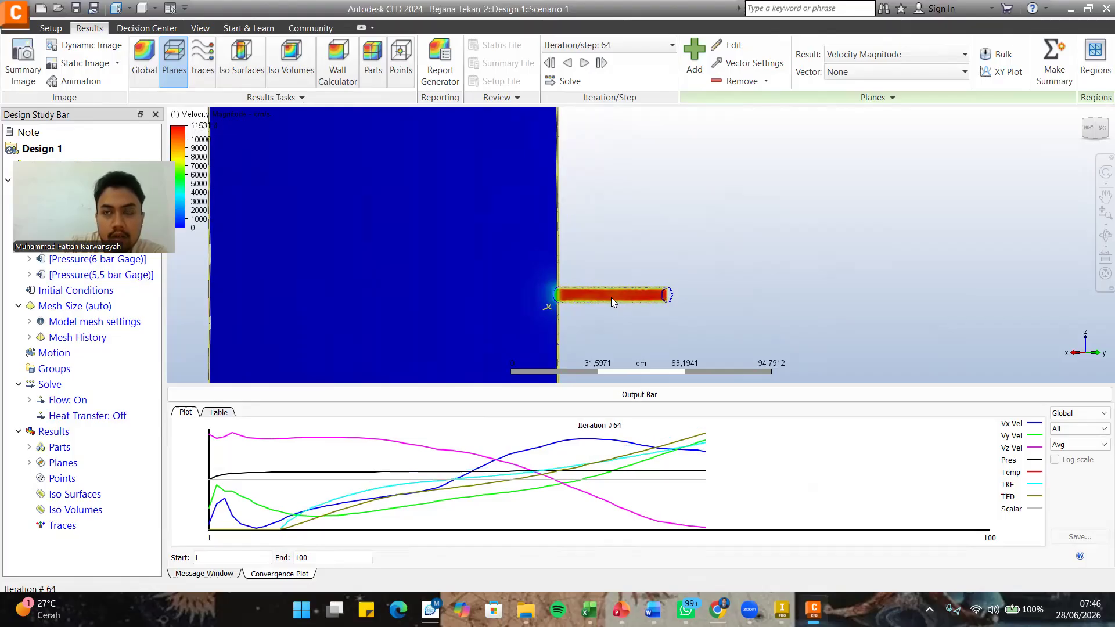
Check how the flow from the upper nozzle spreads into the vessel and recheck the velocity at the lower nozzle.
{"action": "middle_click_drag", "start_coordinate": [650, 198], "coordinate": [644, 284]}
{"action": "scroll", "coordinate": [643, 285], "scroll_direction": "down", "scroll_amount": 3}
{"action": "middle_click_drag", "start_coordinate": [662, 168], "coordinate": [642, 326]}
{"action": "middle_click_drag", "start_coordinate": [637, 209], "coordinate": [630, 297]}
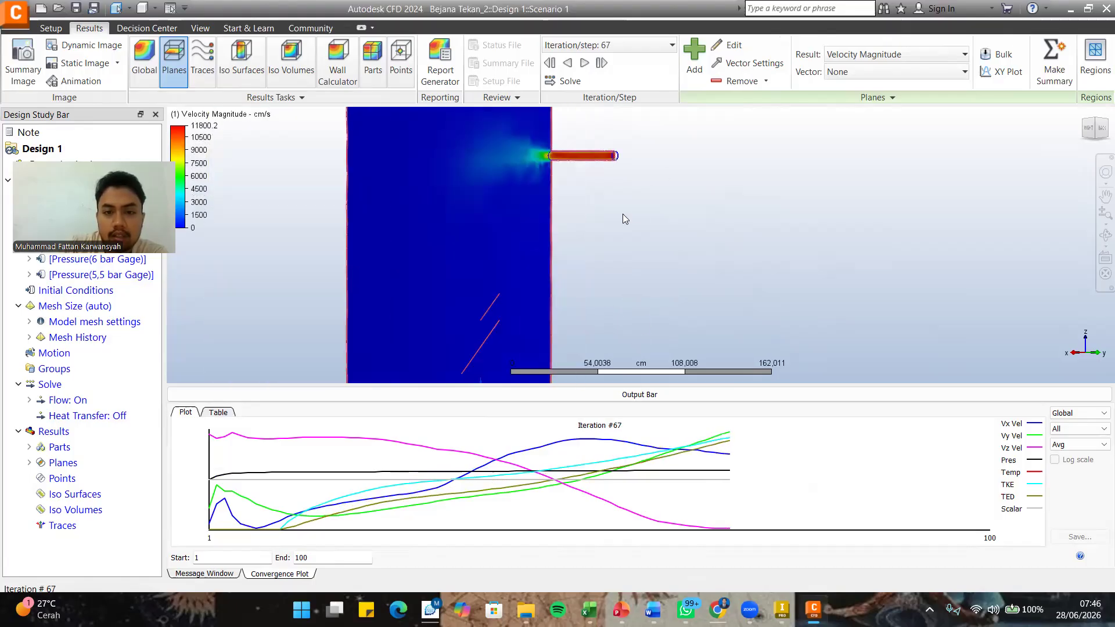
{"action": "middle_click_drag", "start_coordinate": [585, 203], "coordinate": [581, 231]}
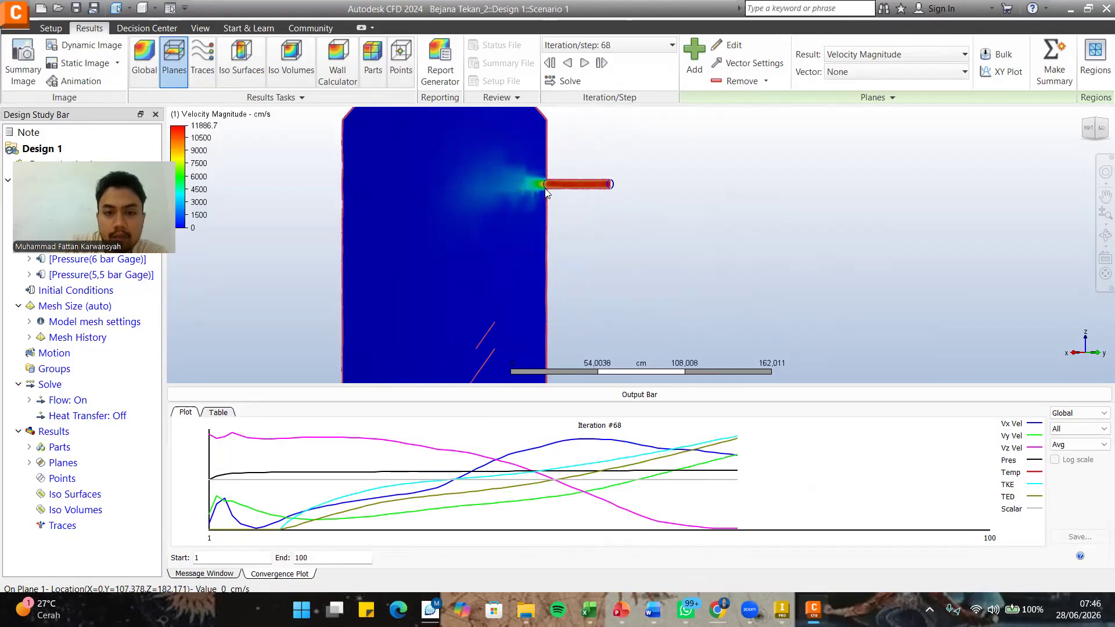
{"action": "scroll", "coordinate": [515, 241], "scroll_direction": "up", "scroll_amount": 1}
{"action": "middle_click_drag", "start_coordinate": [583, 235], "coordinate": [489, 193]}
{"action": "middle_click_drag", "start_coordinate": [473, 301], "coordinate": [465, 241]}
{"action": "scroll", "coordinate": [465, 242], "scroll_direction": "up", "scroll_amount": 1}
{"action": "scroll", "coordinate": [541, 264], "scroll_direction": "up", "scroll_amount": 1}
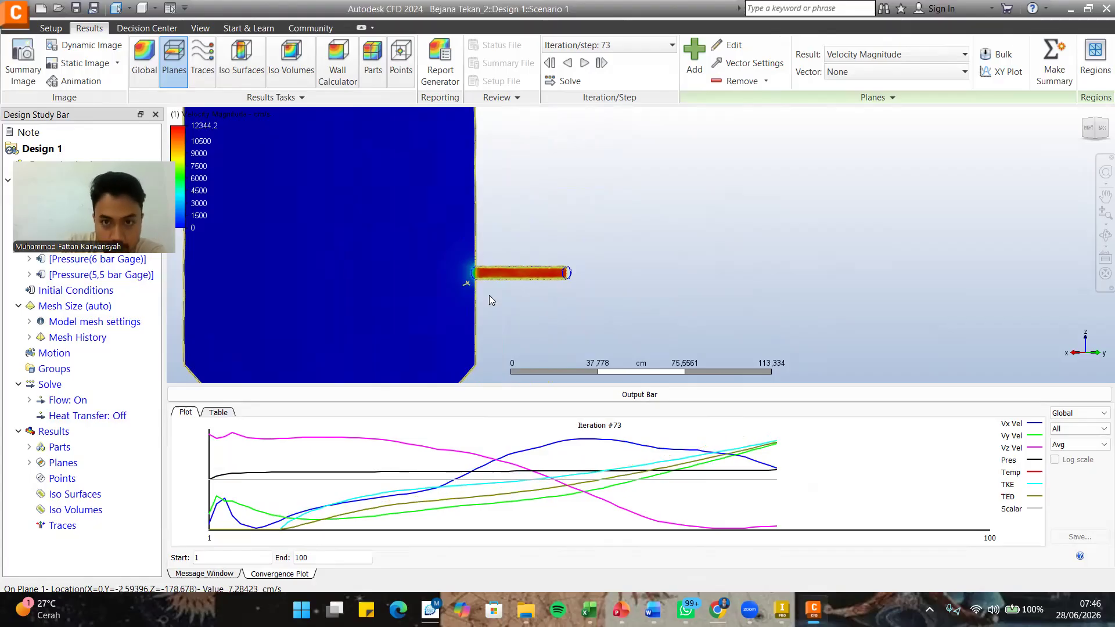
Show Static Pressure instead of velocity on the cutting plane and view it at the lower and upper nozzles.
{"action": "left_click", "coordinate": [939, 56]}
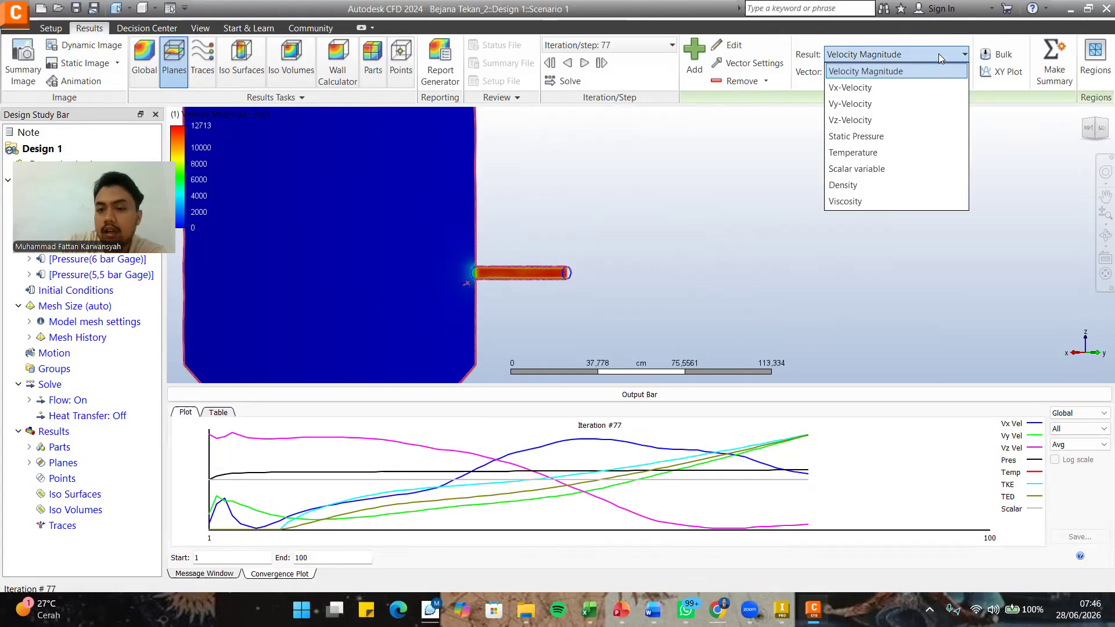
{"action": "left_click", "coordinate": [917, 137]}
{"action": "scroll", "coordinate": [674, 251], "scroll_direction": "down", "scroll_amount": 3}
{"action": "middle_click_drag", "start_coordinate": [640, 334], "coordinate": [623, 181]}
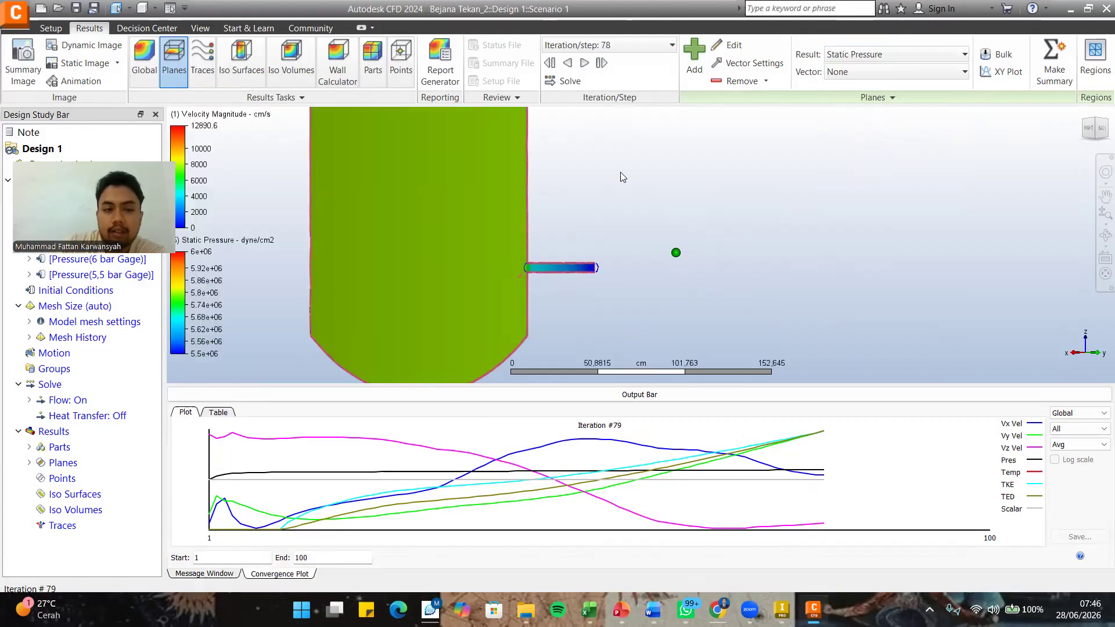
{"action": "scroll", "coordinate": [613, 218], "scroll_direction": "up", "scroll_amount": 3}
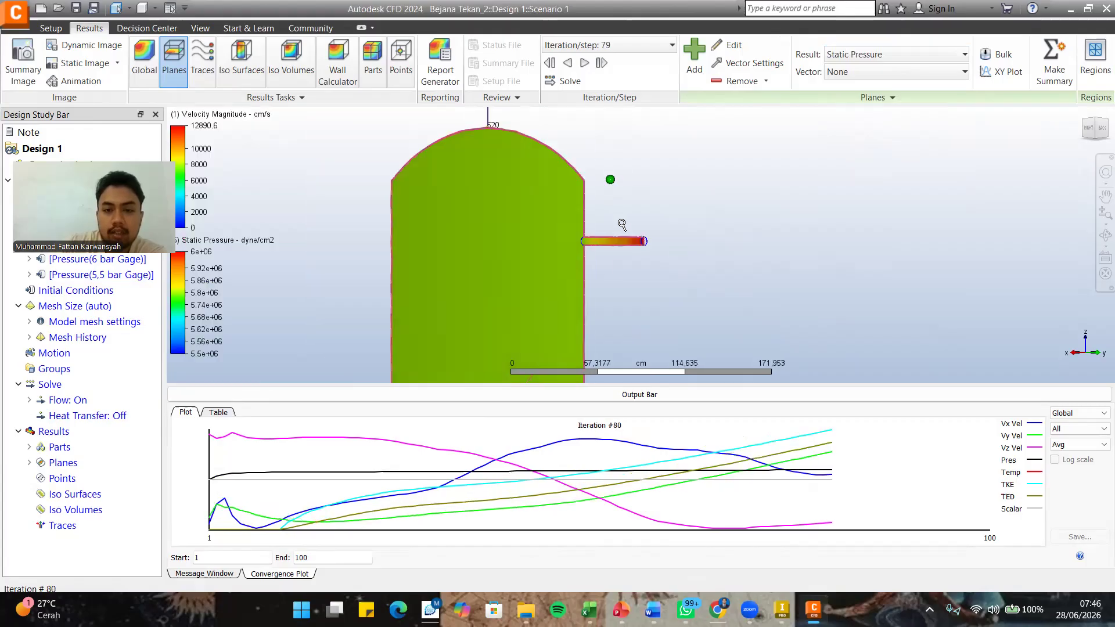
{"action": "scroll", "coordinate": [612, 229], "scroll_direction": "up", "scroll_amount": 1}
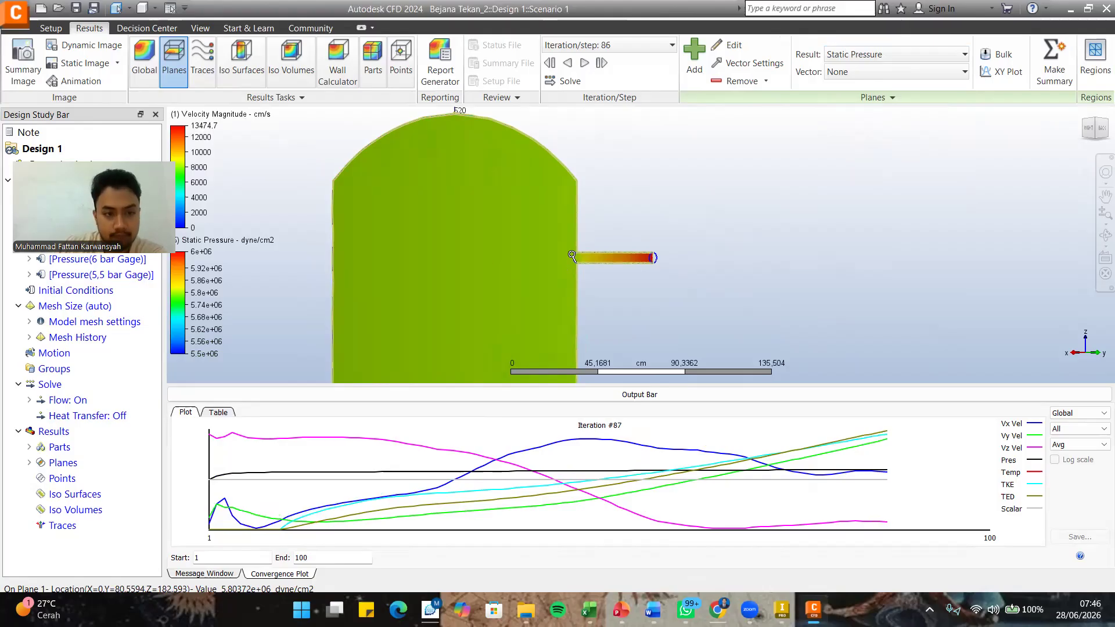
Examine the static pressure along the upper nozzle and compare it with the vessel interior and the lower nozzle.
{"action": "scroll", "coordinate": [572, 256], "scroll_direction": "down", "scroll_amount": 1}
{"action": "middle_click_drag", "start_coordinate": [622, 221], "coordinate": [651, 193]}
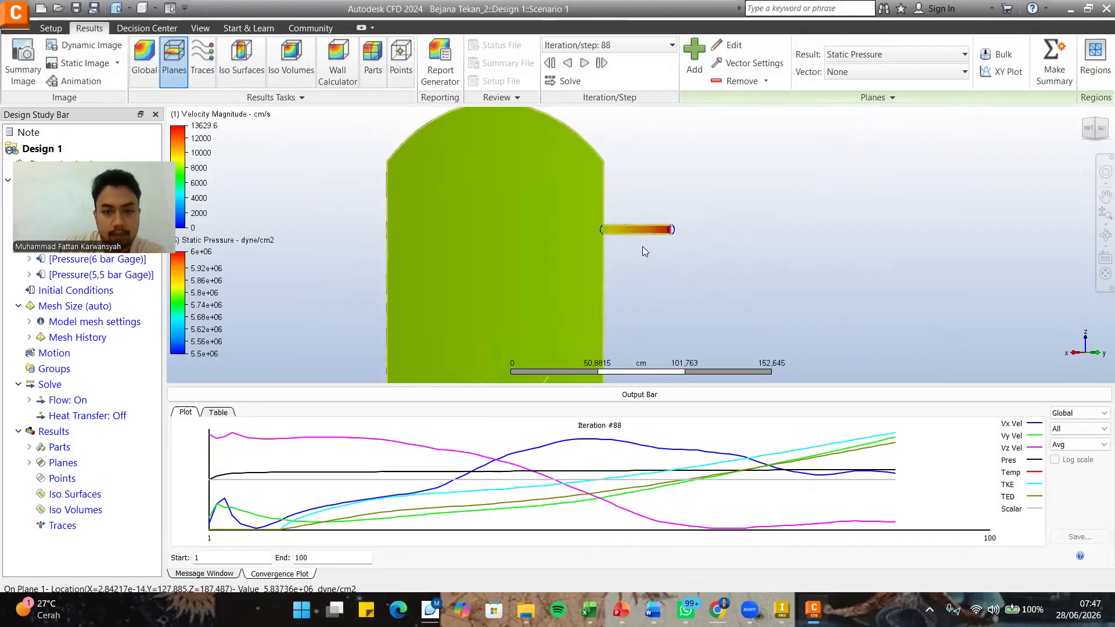
{"action": "middle_click_drag", "start_coordinate": [655, 248], "coordinate": [655, 265]}
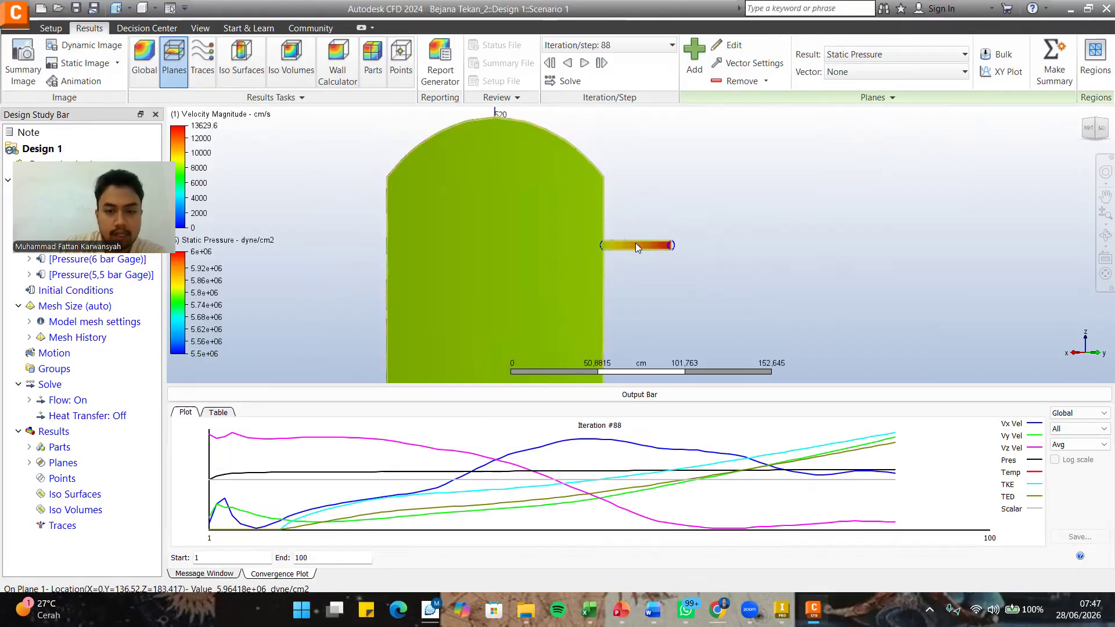
{"action": "middle_click_drag", "start_coordinate": [566, 182], "coordinate": [578, 189]}
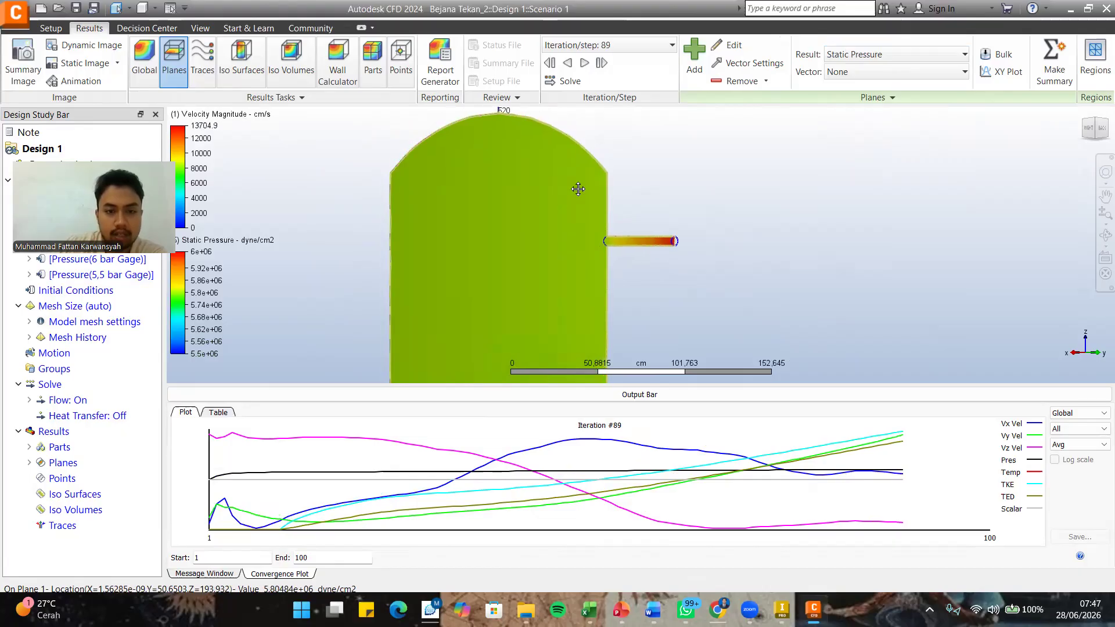
{"action": "middle_click_drag", "start_coordinate": [565, 244], "coordinate": [573, 257]}
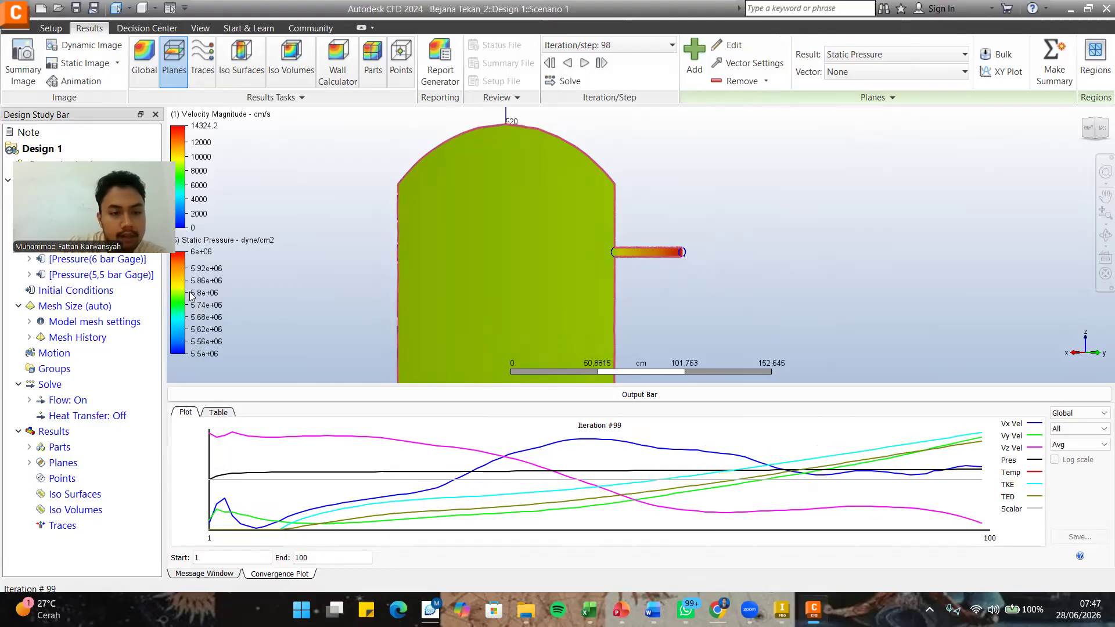
{"action": "scroll", "coordinate": [548, 209], "scroll_direction": "down", "scroll_amount": 3}
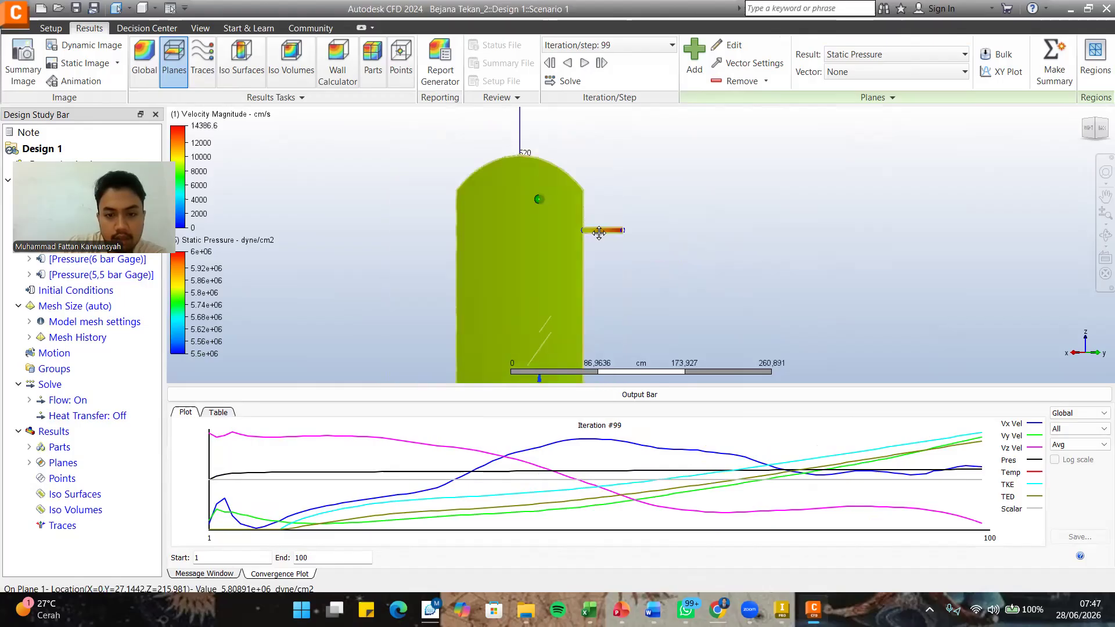
{"action": "scroll", "coordinate": [577, 303], "scroll_direction": "up", "scroll_amount": 5}
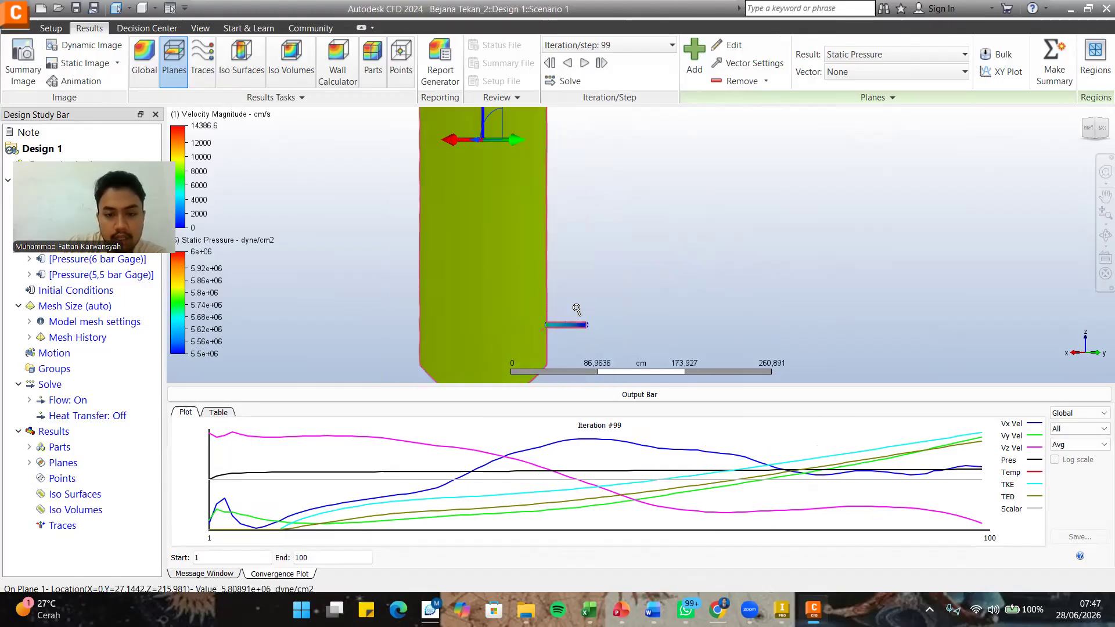
{"action": "scroll", "coordinate": [574, 316], "scroll_direction": "up", "scroll_amount": 2}
{"action": "scroll", "coordinate": [574, 316], "scroll_direction": "up", "scroll_amount": 2}
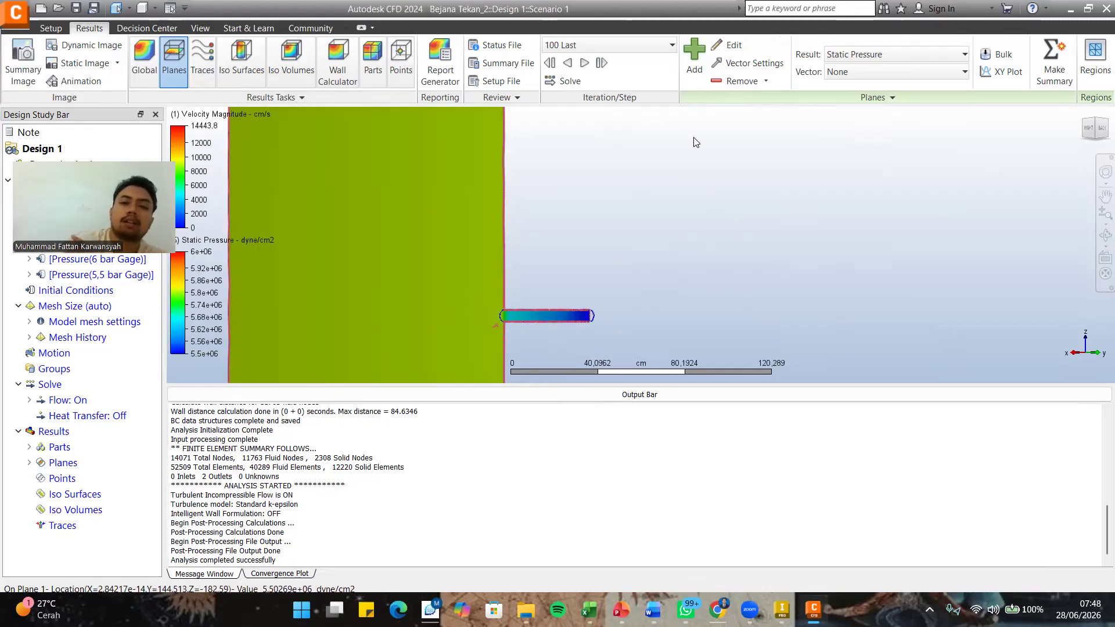
{"action": "scroll", "coordinate": [649, 291], "scroll_direction": "down", "scroll_amount": 1}
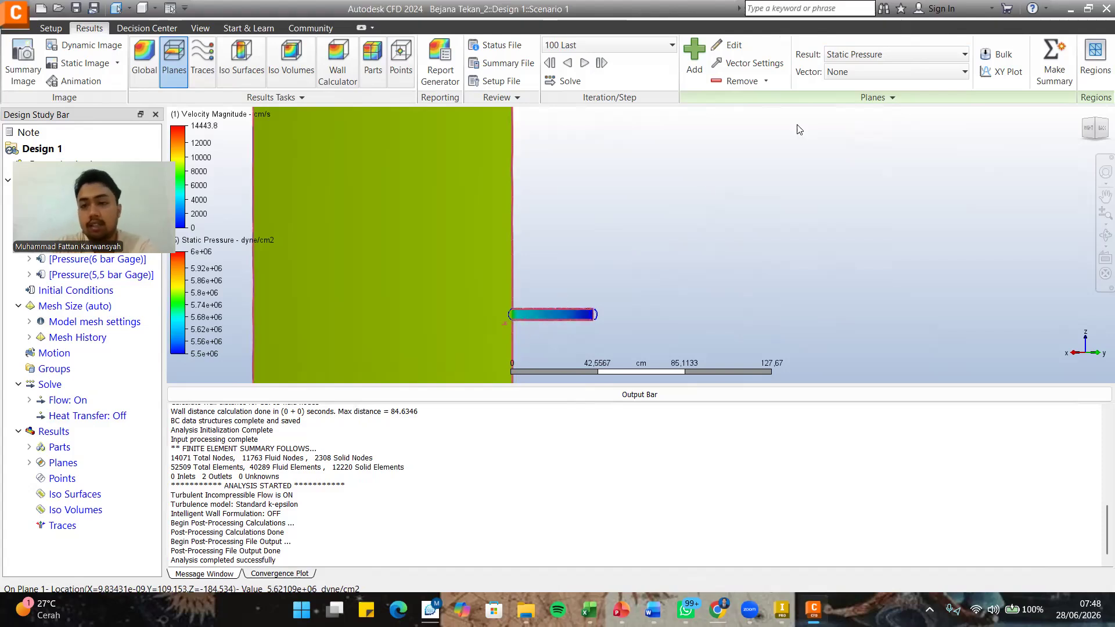
Look through the available plane results and the solver messages, and bring up the convergence plot.
{"action": "left_click", "coordinate": [857, 55]}
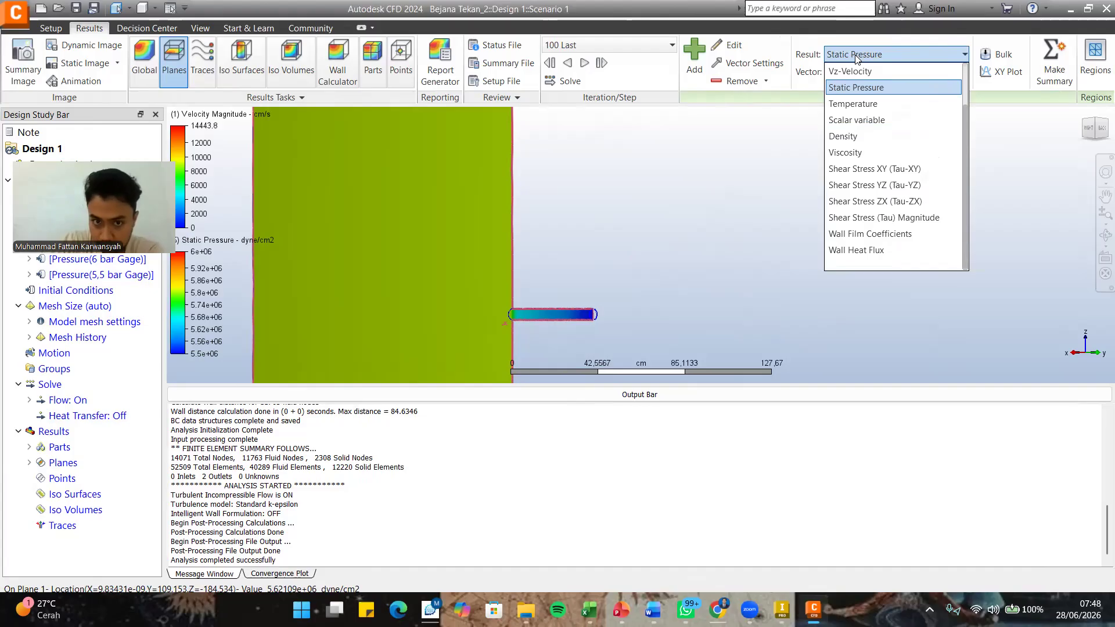
{"action": "scroll", "coordinate": [700, 245], "scroll_direction": "down", "scroll_amount": 1}
{"action": "scroll", "coordinate": [618, 380], "scroll_direction": "down", "scroll_amount": 1}
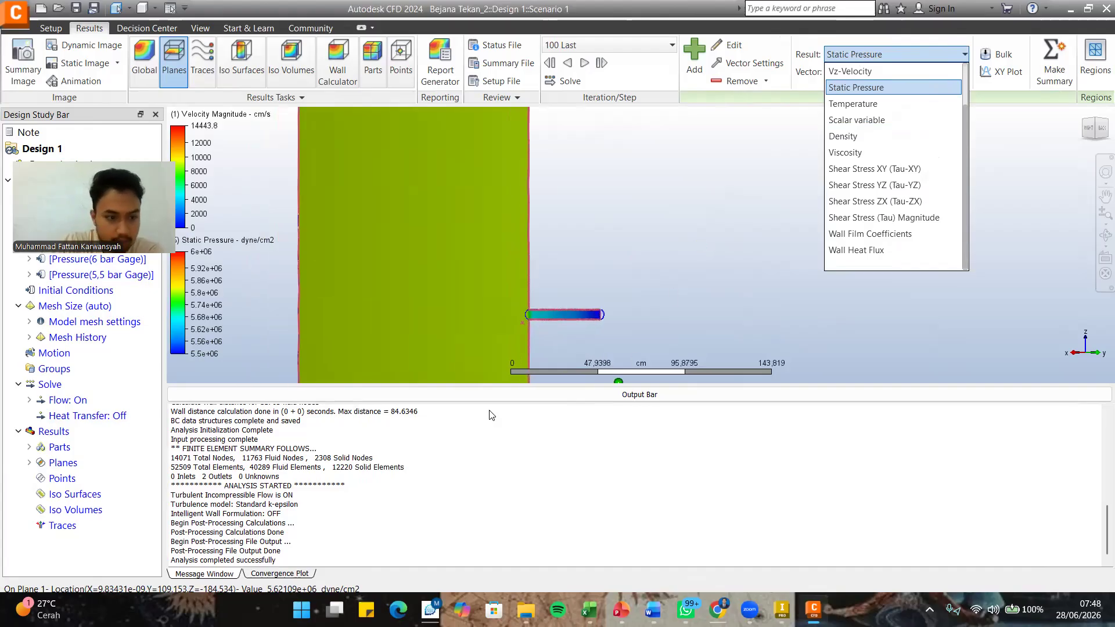
{"action": "left_click", "coordinate": [415, 471]}
{"action": "scroll", "coordinate": [451, 462], "scroll_direction": "up", "scroll_amount": 1}
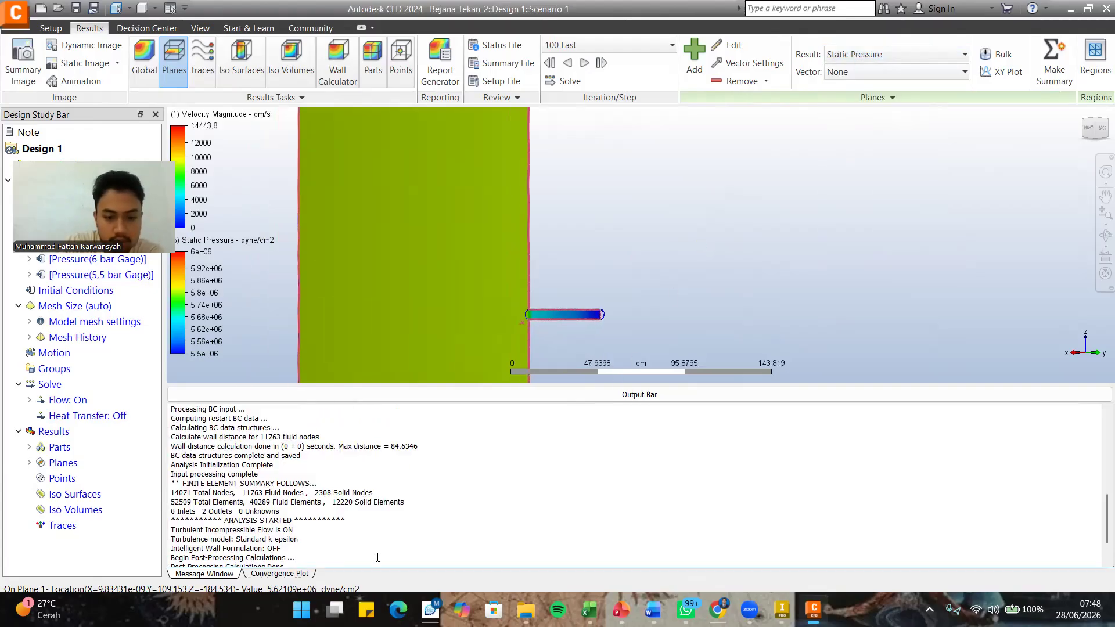
{"action": "left_click", "coordinate": [306, 575]}
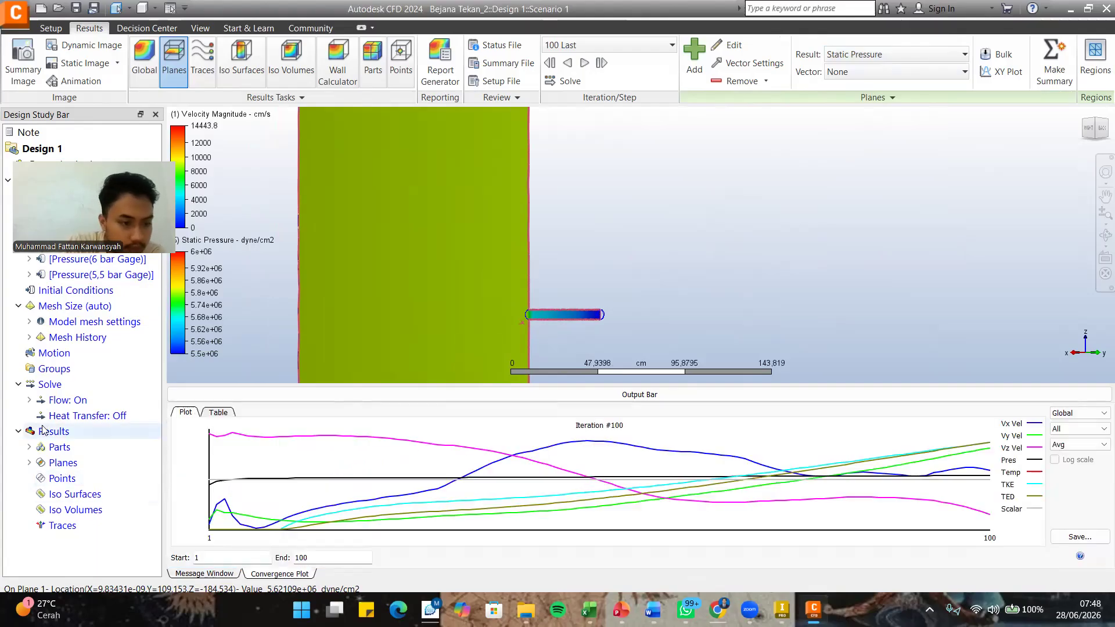
{"action": "left_click", "coordinate": [18, 432]}
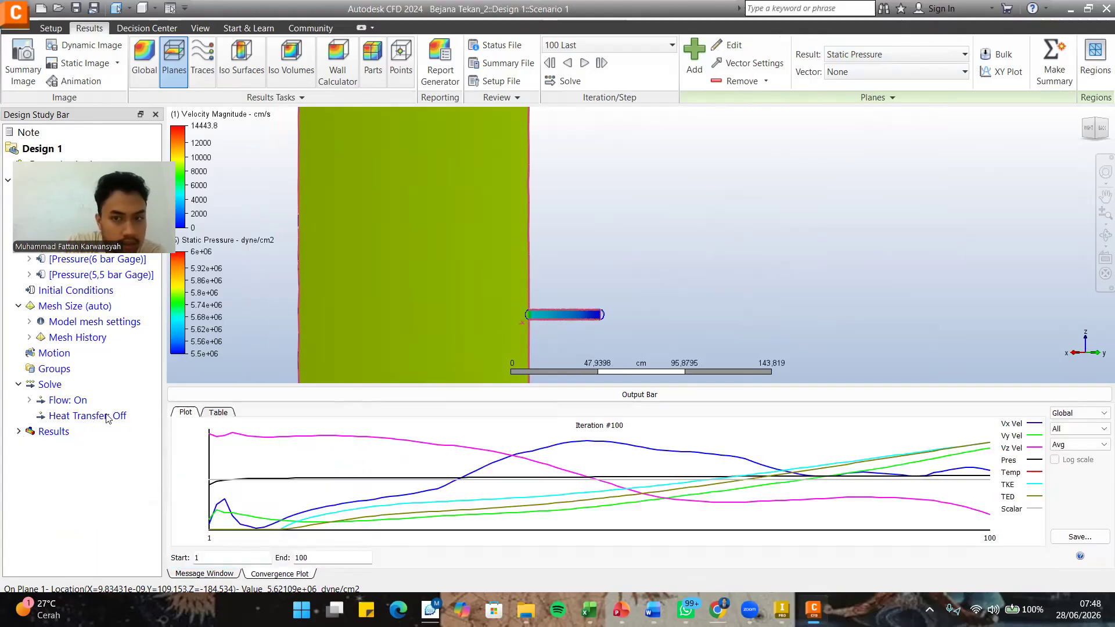
Show Temperature on the cutting plane and inspect it over the whole vessel and around the upper nozzle.
{"action": "left_click", "coordinate": [916, 54]}
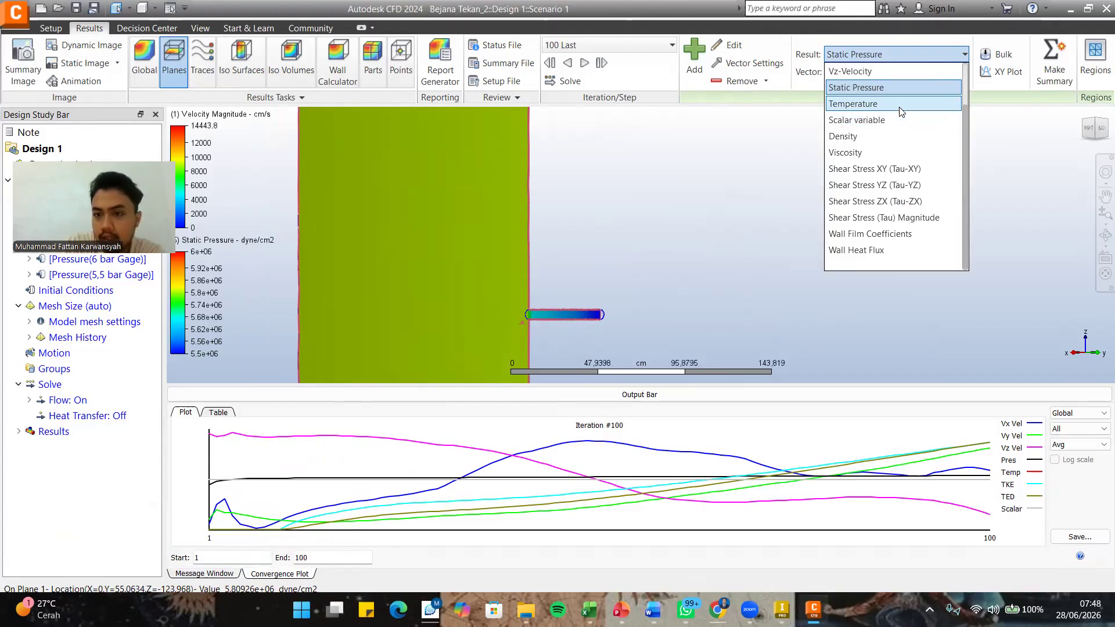
{"action": "left_click", "coordinate": [858, 99]}
{"action": "scroll", "coordinate": [668, 271], "scroll_direction": "down", "scroll_amount": 3}
{"action": "scroll", "coordinate": [668, 271], "scroll_direction": "down", "scroll_amount": 5}
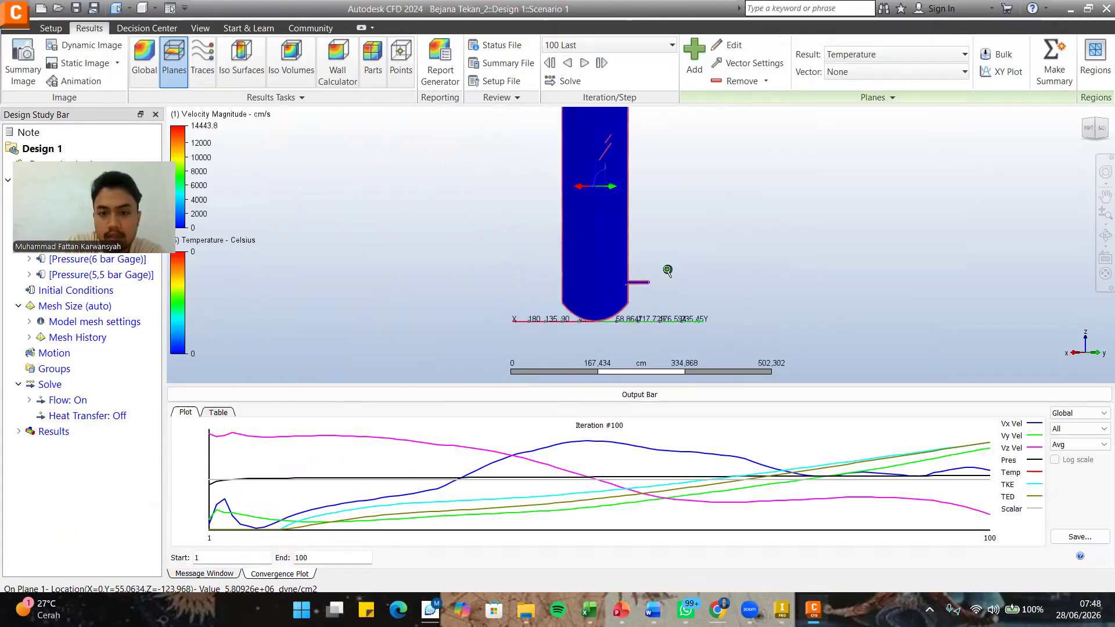
{"action": "scroll", "coordinate": [651, 262], "scroll_direction": "up", "scroll_amount": 6}
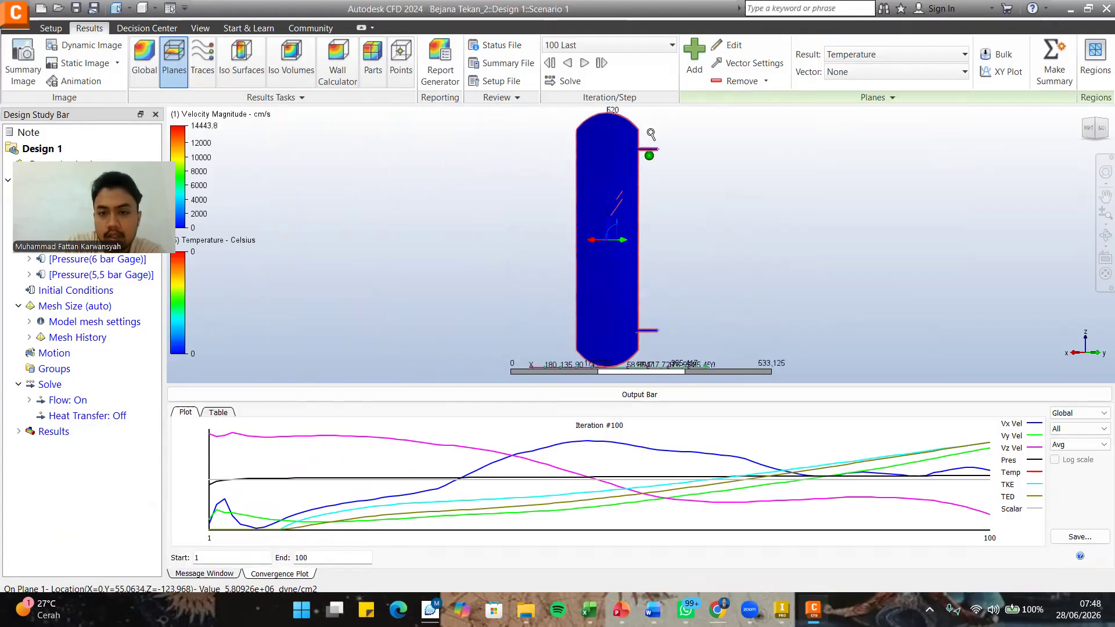
{"action": "scroll", "coordinate": [645, 244], "scroll_direction": "up", "scroll_amount": 5}
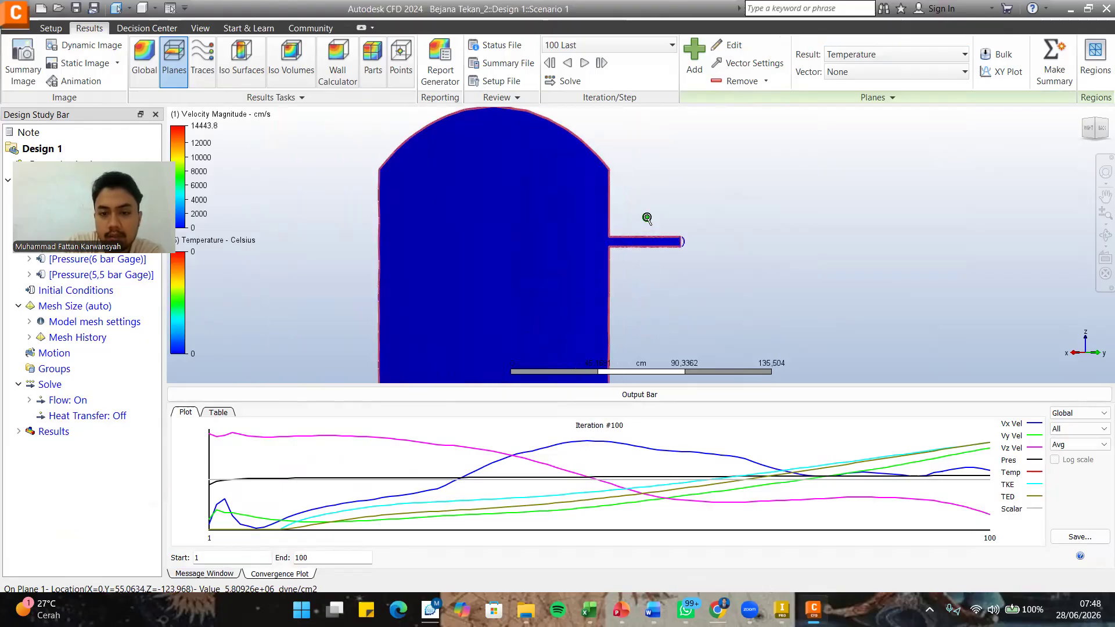
{"action": "scroll", "coordinate": [638, 244], "scroll_direction": "down", "scroll_amount": 1}
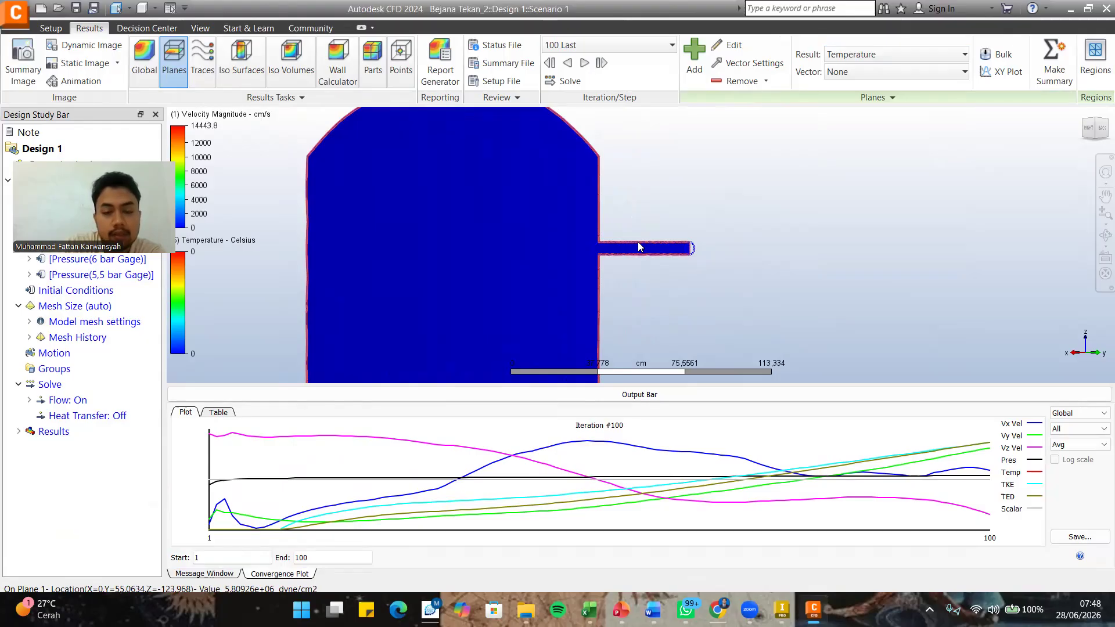
{"action": "scroll", "coordinate": [638, 247], "scroll_direction": "down", "scroll_amount": 6}
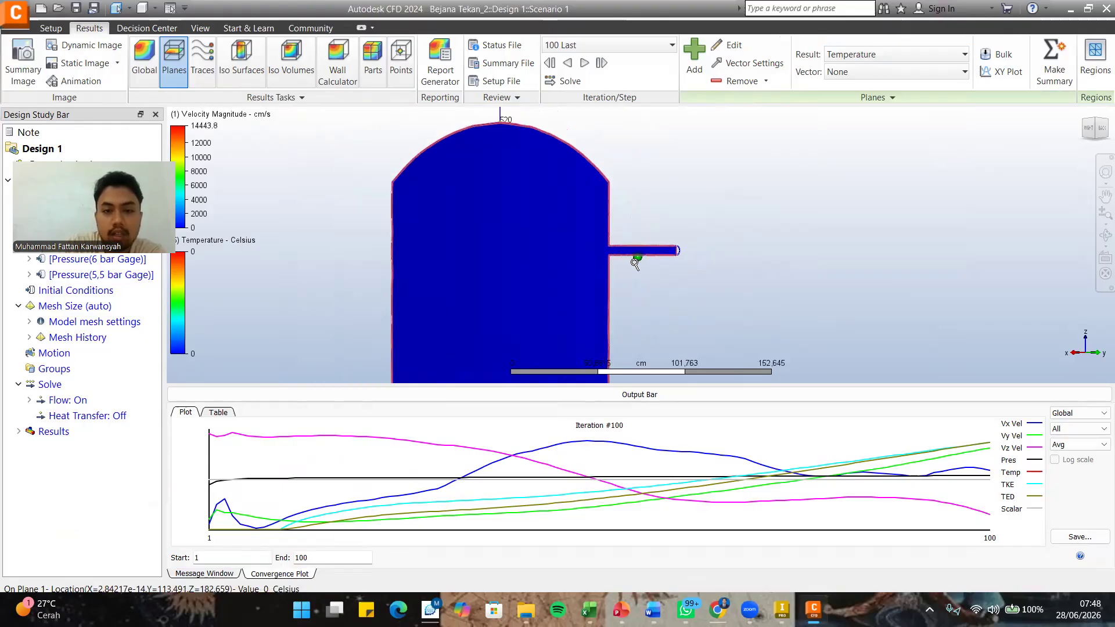
{"action": "middle_click_drag", "start_coordinate": [634, 253], "coordinate": [636, 229]}
{"action": "middle_click_drag", "start_coordinate": [638, 277], "coordinate": [632, 202]}
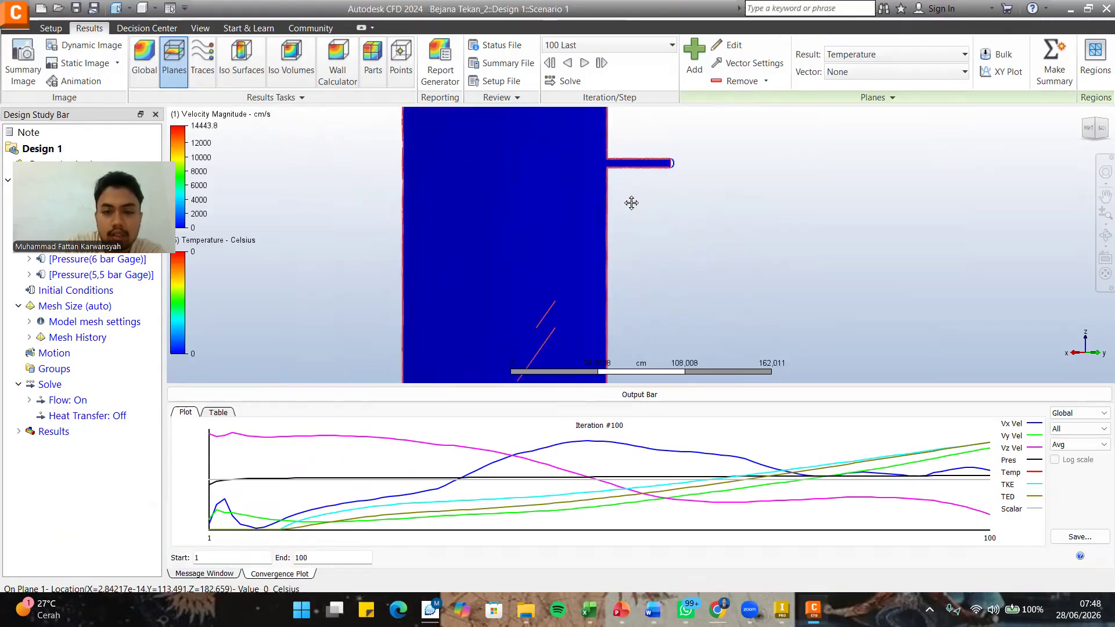
{"action": "middle_click_drag", "start_coordinate": [627, 247], "coordinate": [623, 190]}
{"action": "middle_click_drag", "start_coordinate": [626, 266], "coordinate": [606, 198]}
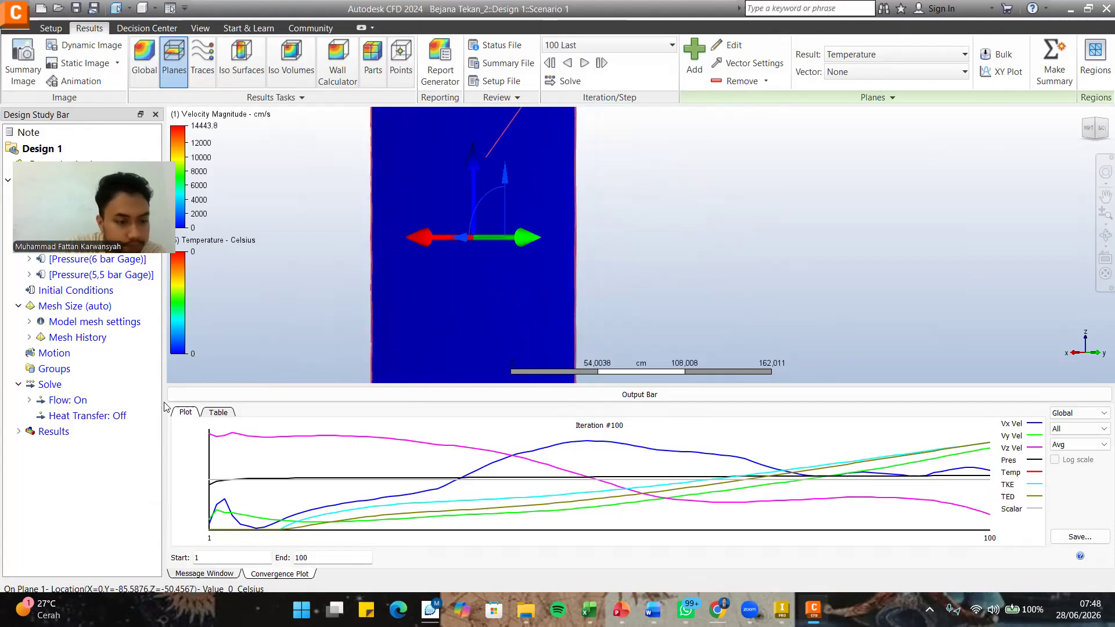
Browse the Parts and Planes results, opening the part results for the aluminum vessel and closing them without calculating.
{"action": "left_click", "coordinate": [18, 431]}
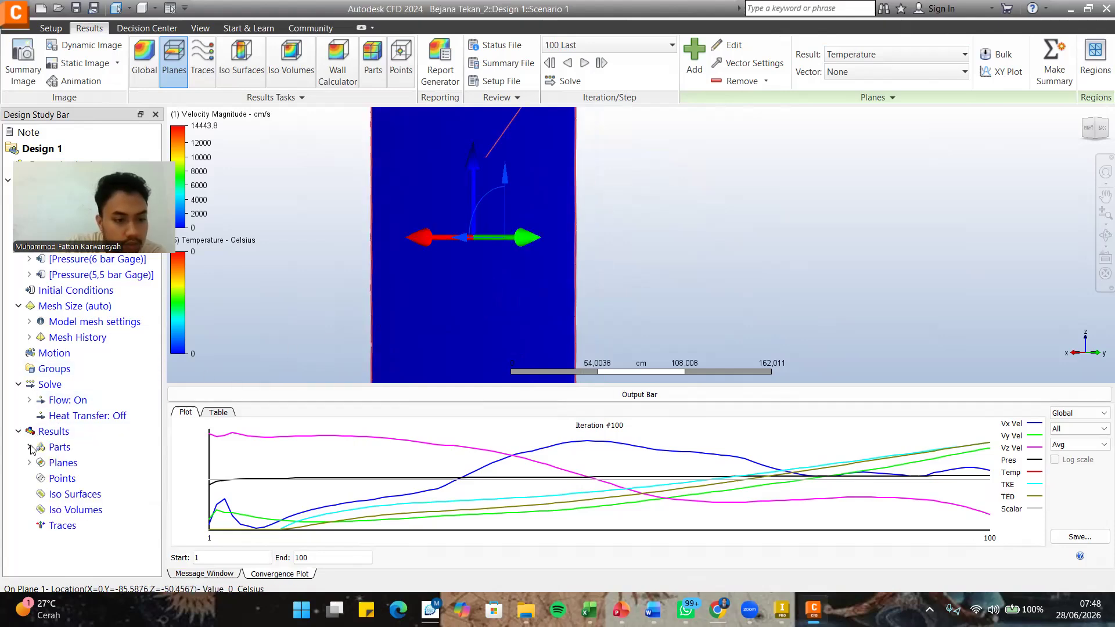
{"action": "left_click", "coordinate": [29, 447]}
{"action": "left_click", "coordinate": [74, 462]}
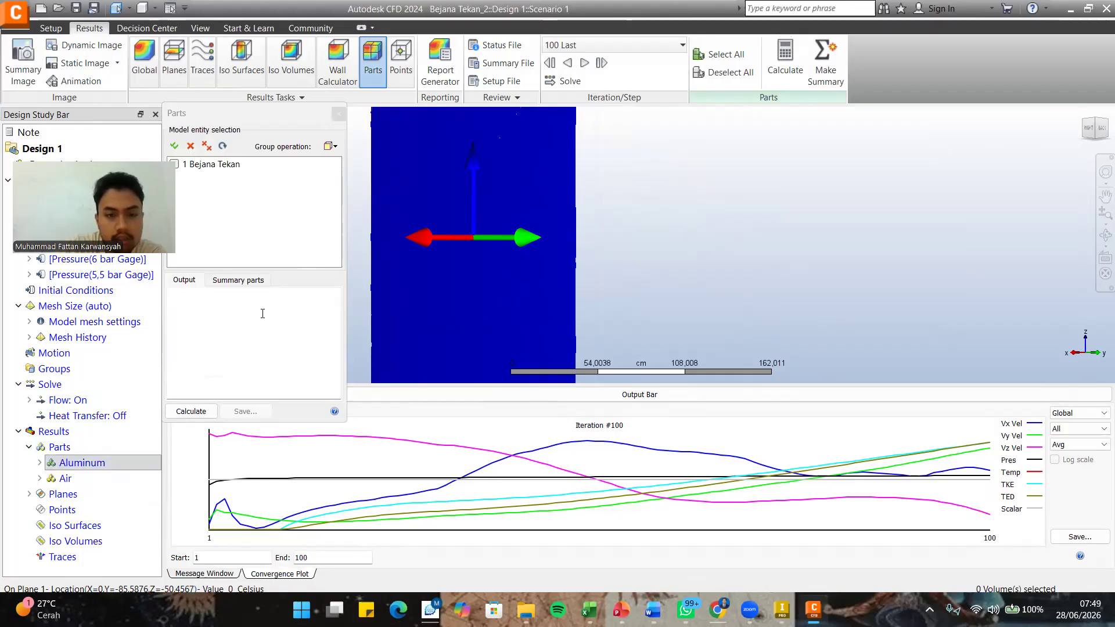
{"action": "left_click", "coordinate": [337, 114]}
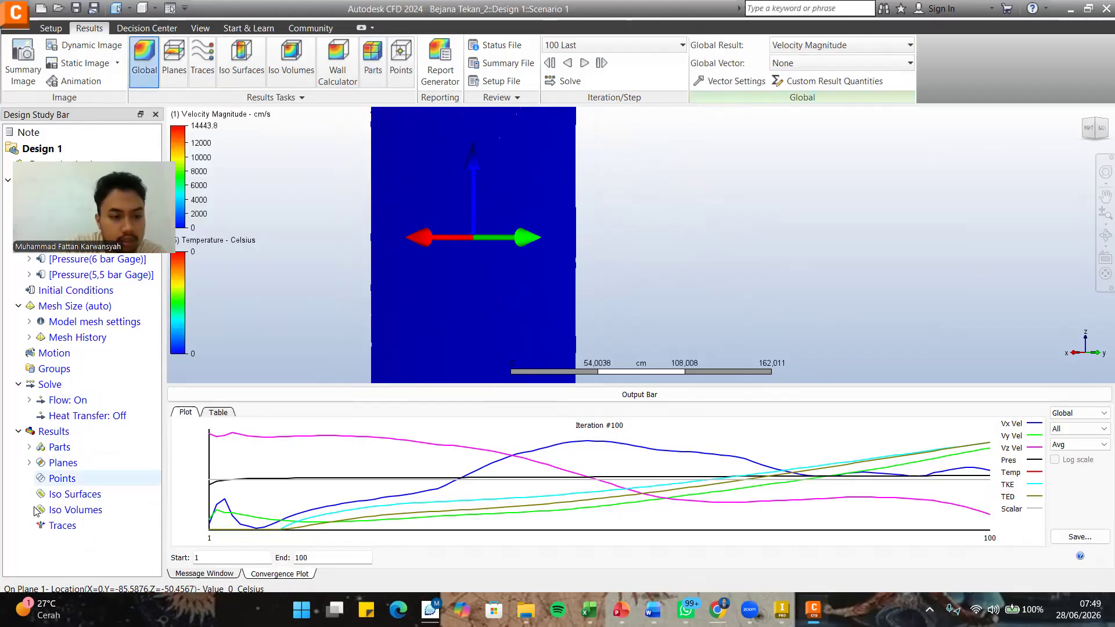
{"action": "left_click", "coordinate": [29, 462]}
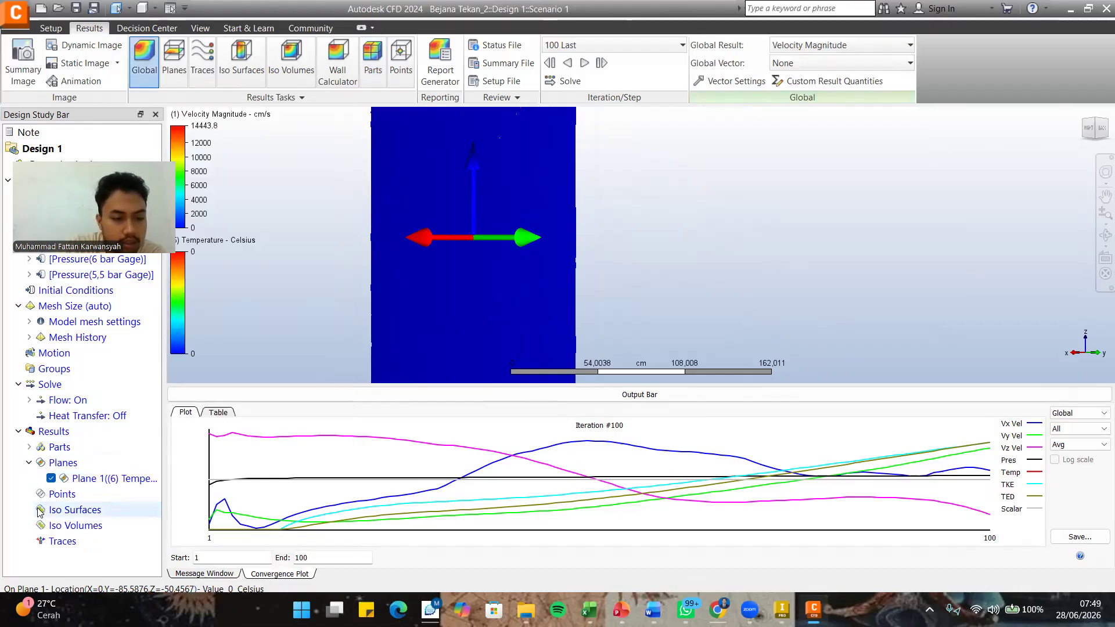
{"action": "left_click", "coordinate": [34, 448]}
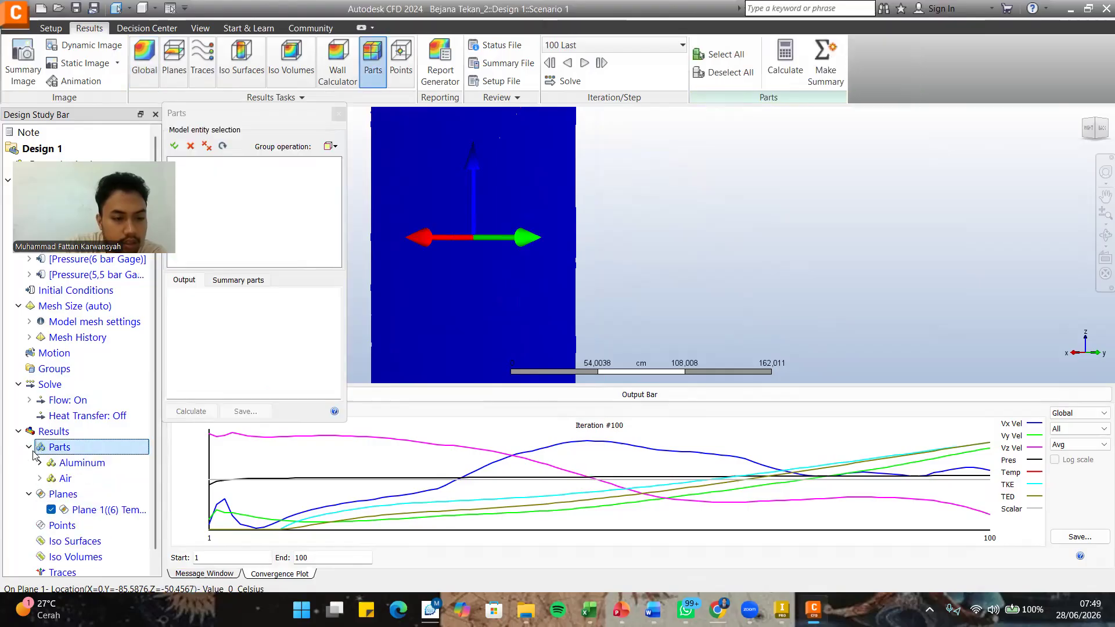
{"action": "left_click", "coordinate": [339, 114]}
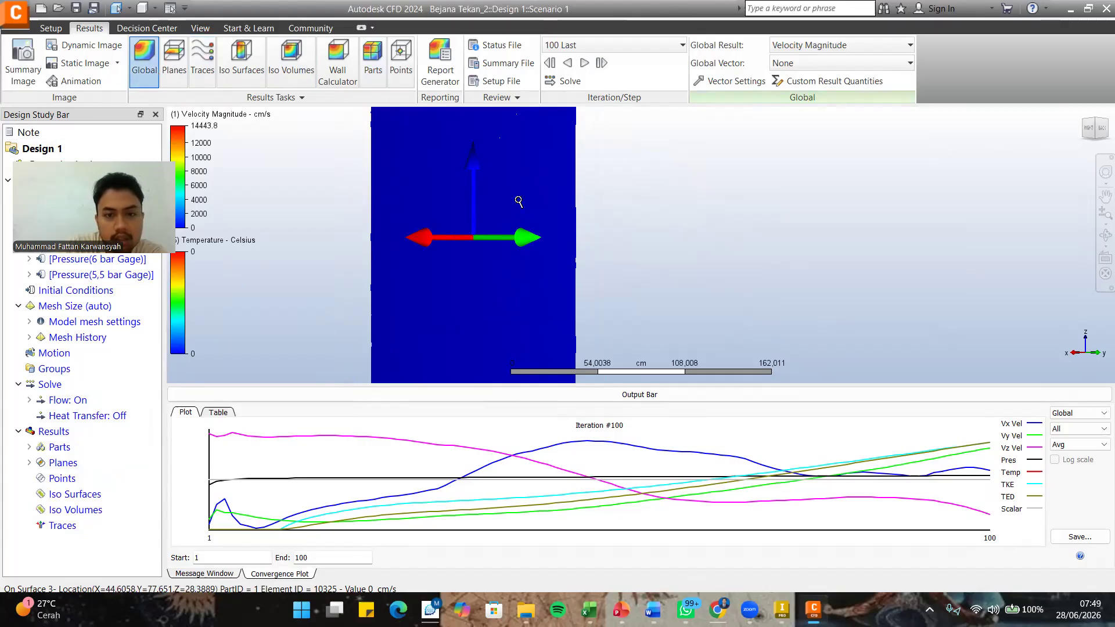
Return to the plane results and list the aluminum part and the existing plane under the scenario's results.
{"action": "scroll", "coordinate": [517, 201], "scroll_direction": "down", "scroll_amount": 5}
{"action": "scroll", "coordinate": [517, 201], "scroll_direction": "down", "scroll_amount": 7}
{"action": "scroll", "coordinate": [516, 114], "scroll_direction": "up", "scroll_amount": 6}
{"action": "left_click", "coordinate": [58, 462]}
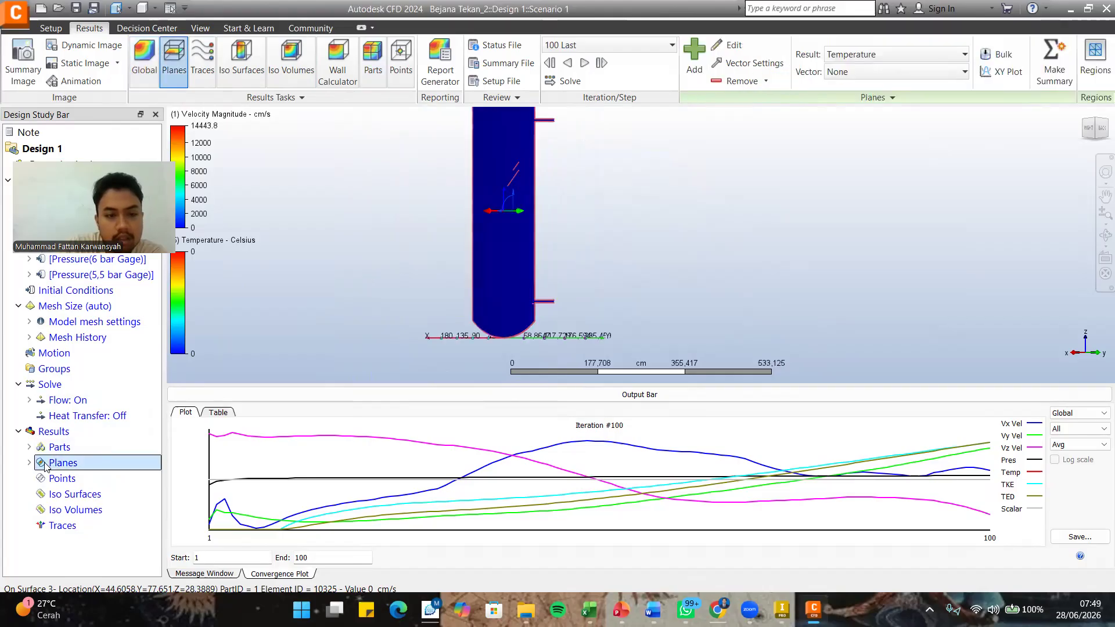
{"action": "left_click", "coordinate": [29, 447]}
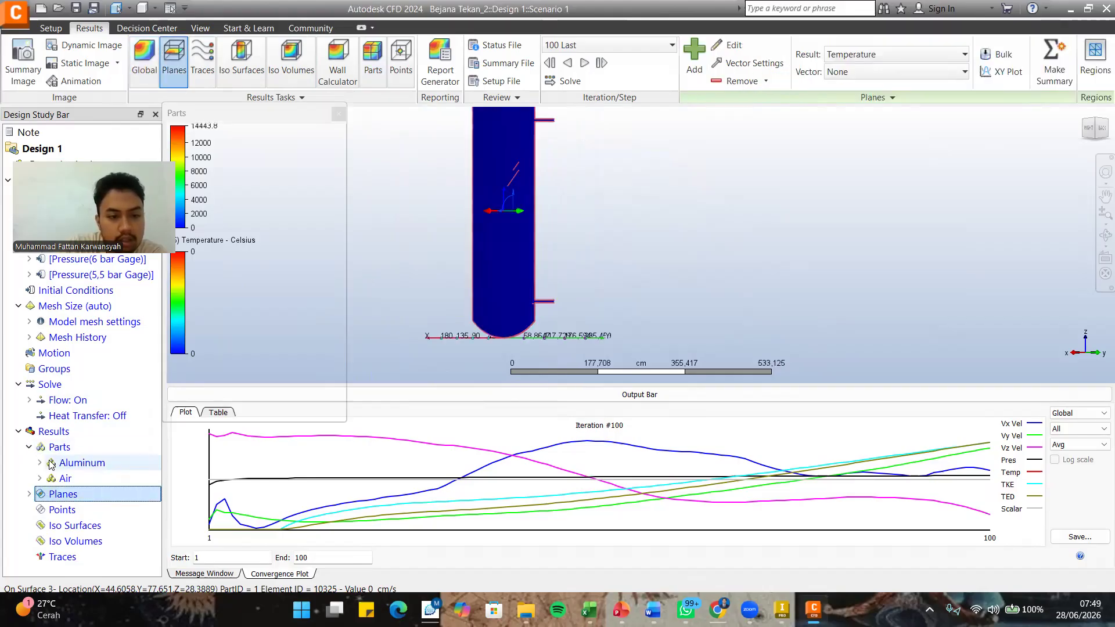
{"action": "left_click", "coordinate": [50, 464]}
{"action": "left_click", "coordinate": [40, 462]}
{"action": "left_click", "coordinate": [30, 509]}
{"action": "scroll", "coordinate": [47, 510], "scroll_direction": "down", "scroll_amount": 1}
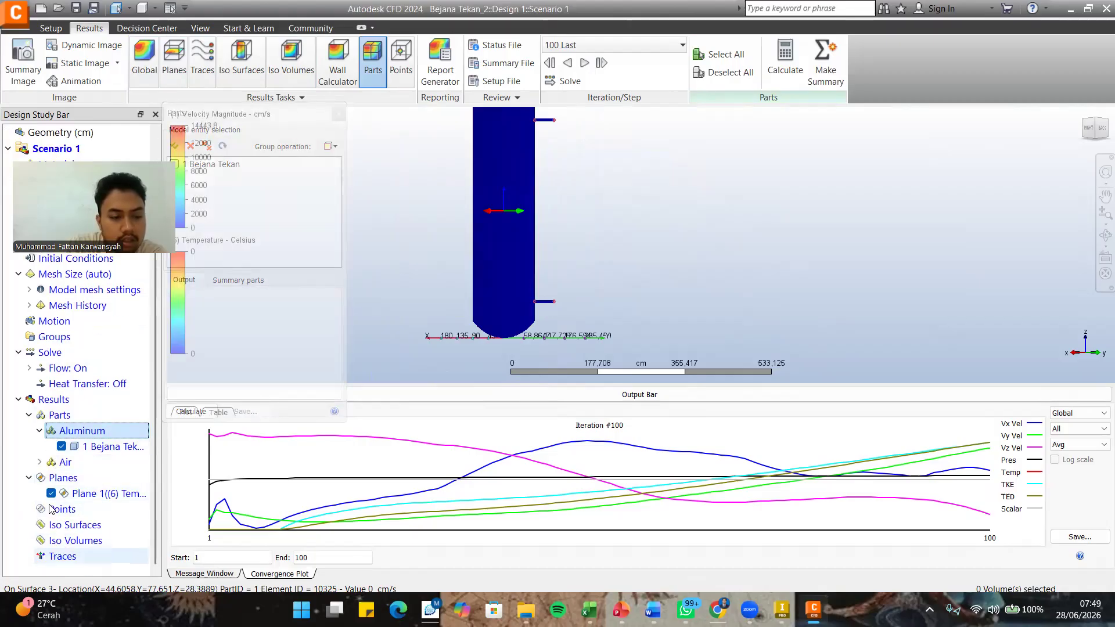
Open the particle trace settings with the whole vessel in view.
{"action": "left_click", "coordinate": [62, 556]}
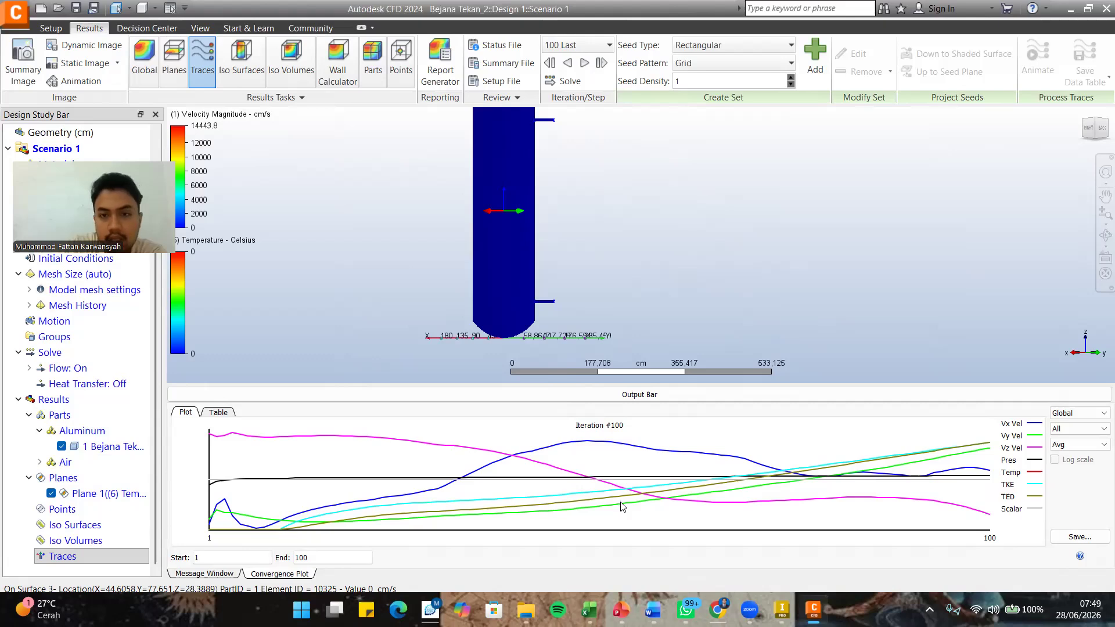
{"action": "scroll", "coordinate": [575, 226], "scroll_direction": "down", "scroll_amount": 3}
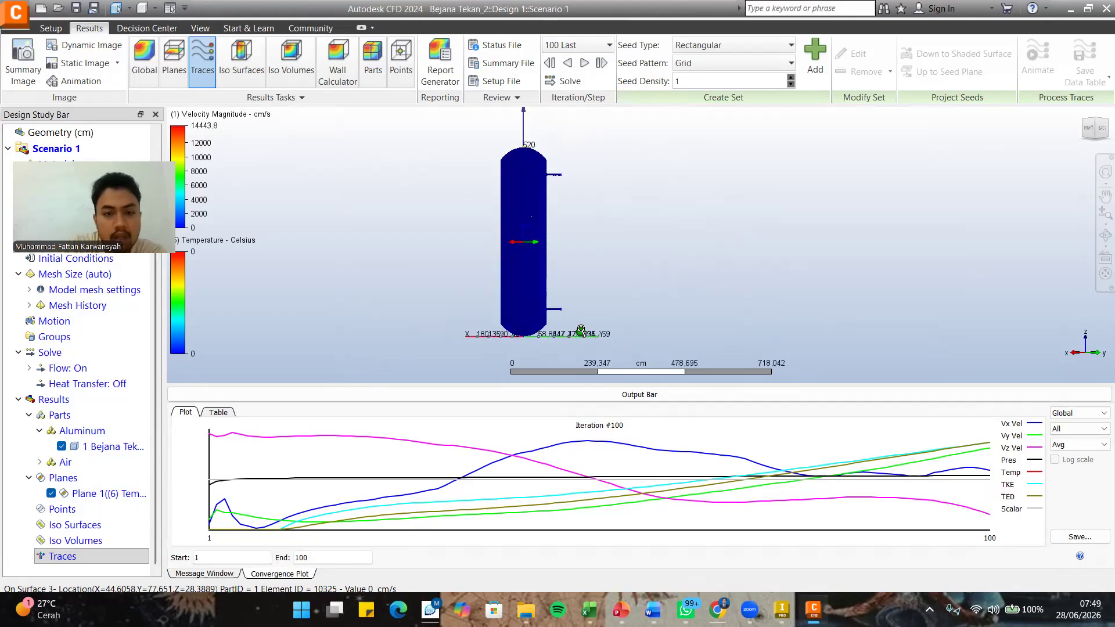
{"action": "scroll", "coordinate": [548, 164], "scroll_direction": "up", "scroll_amount": 2}
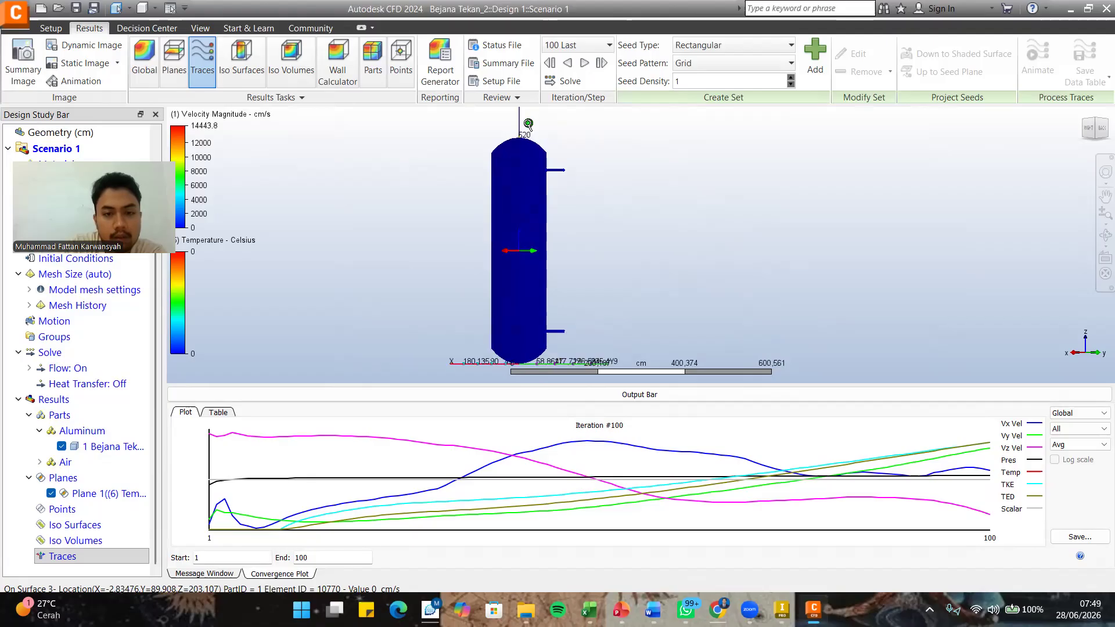